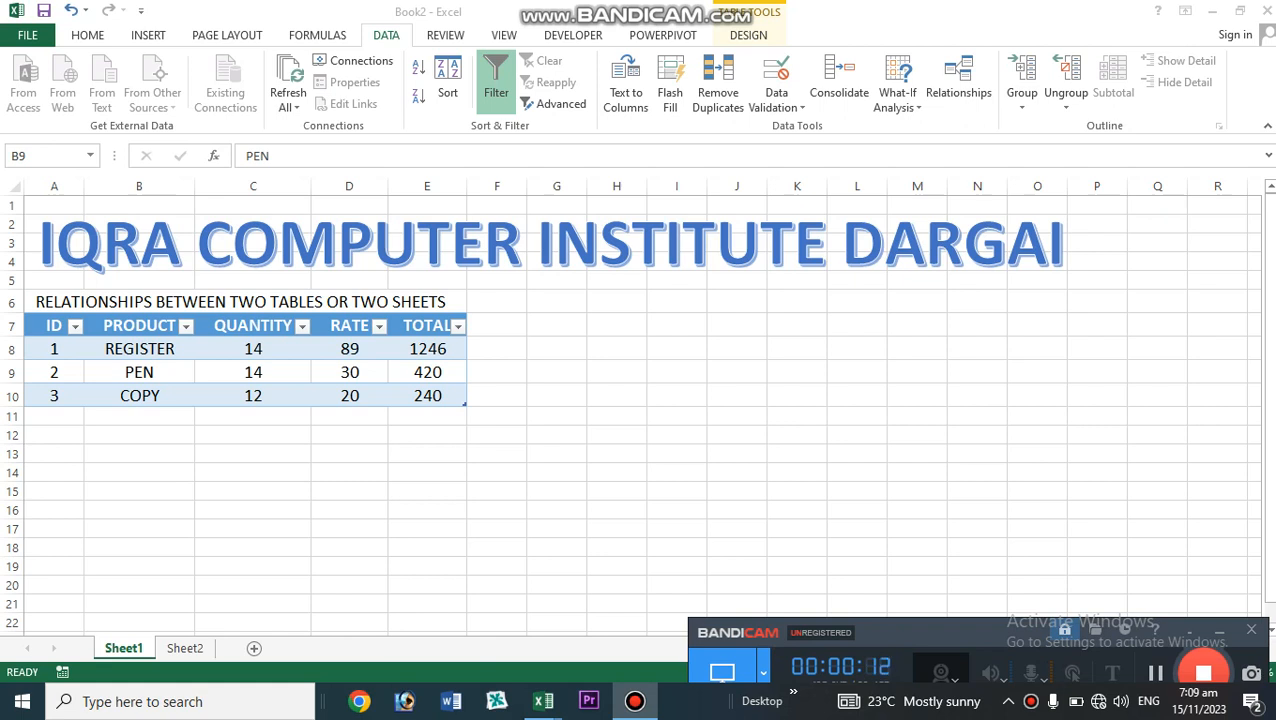
- Compare the product table on Sheet1 with the selling price table on Sheet2
key("alt+Tab")
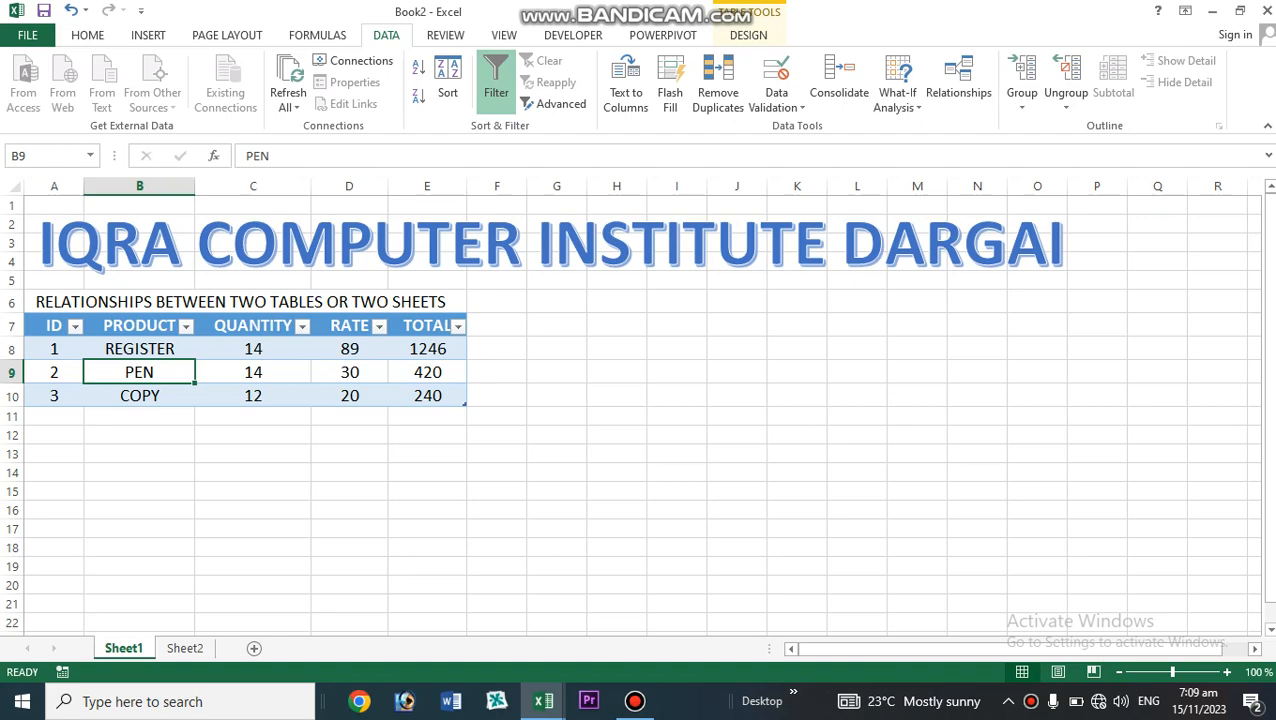
left_click(185, 648)
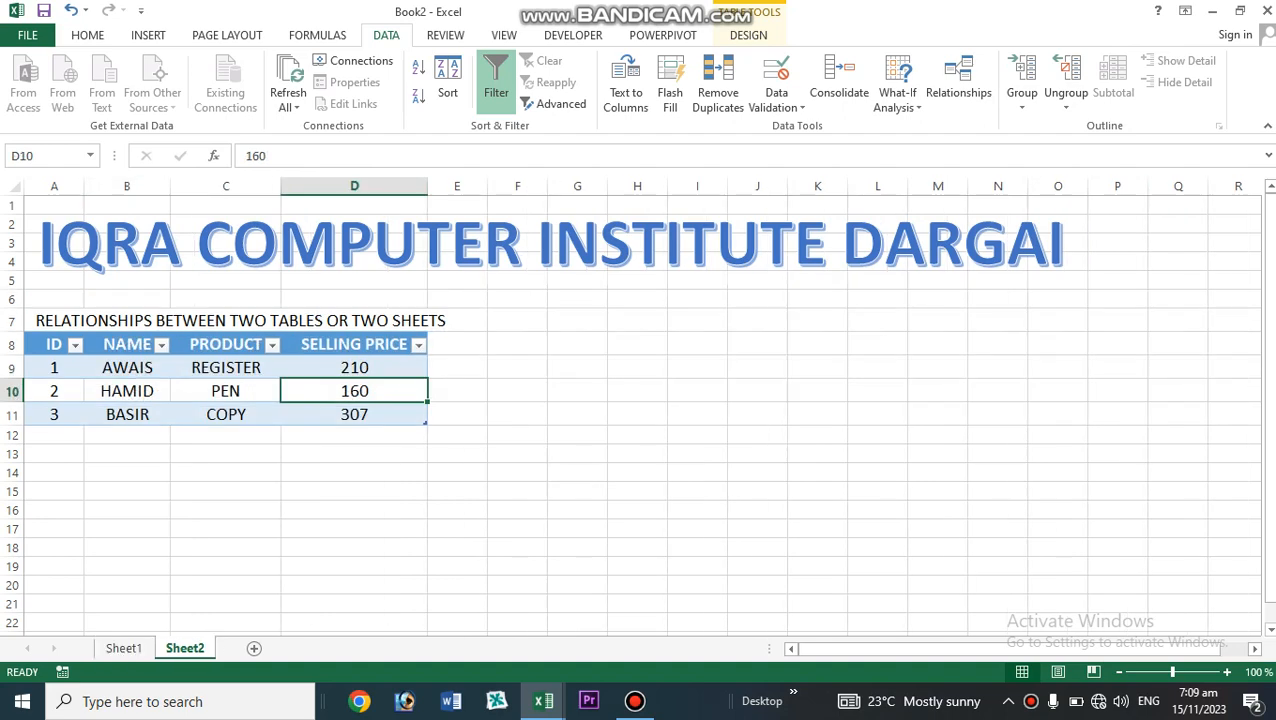
left_click(226, 391)
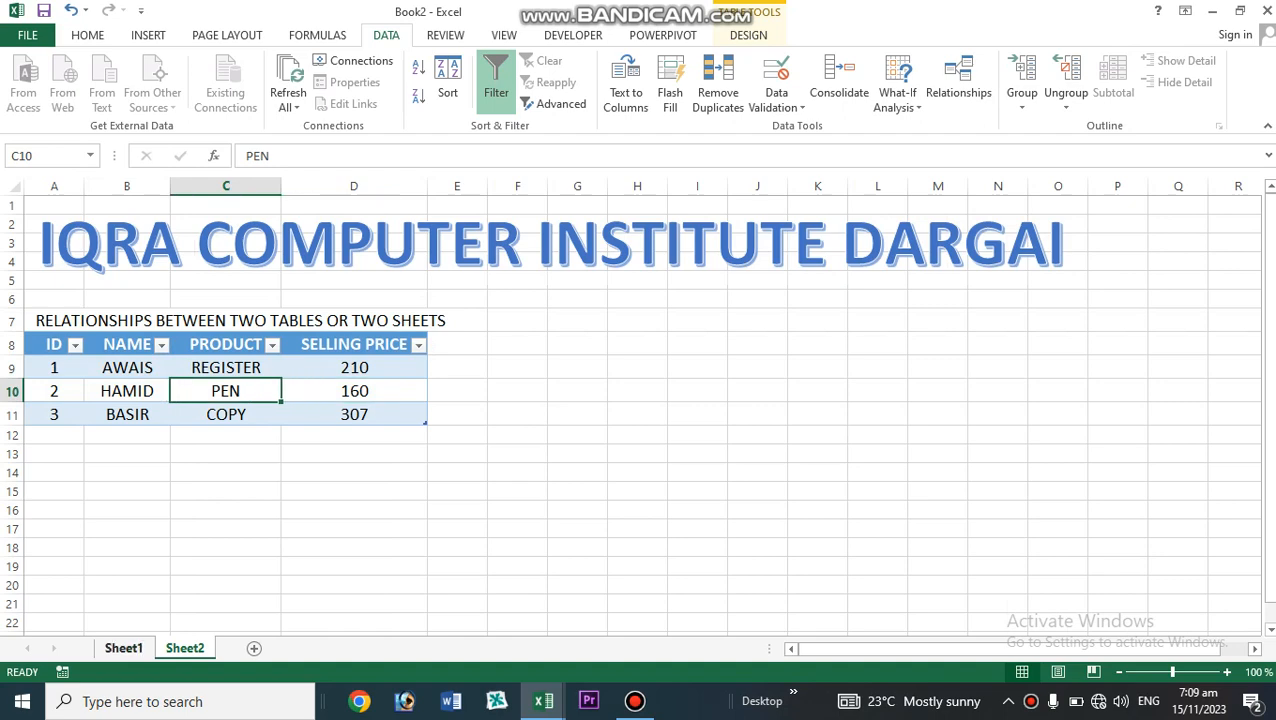
left_click(124, 648)
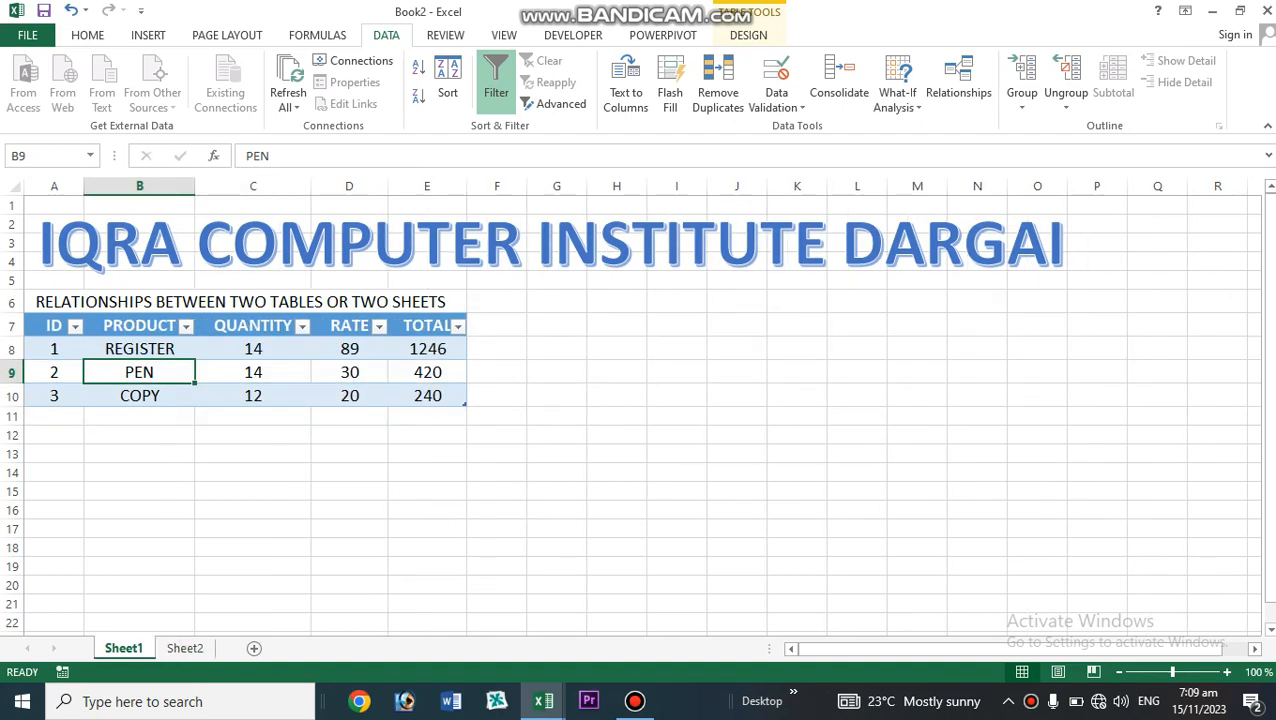
left_click(253, 372)
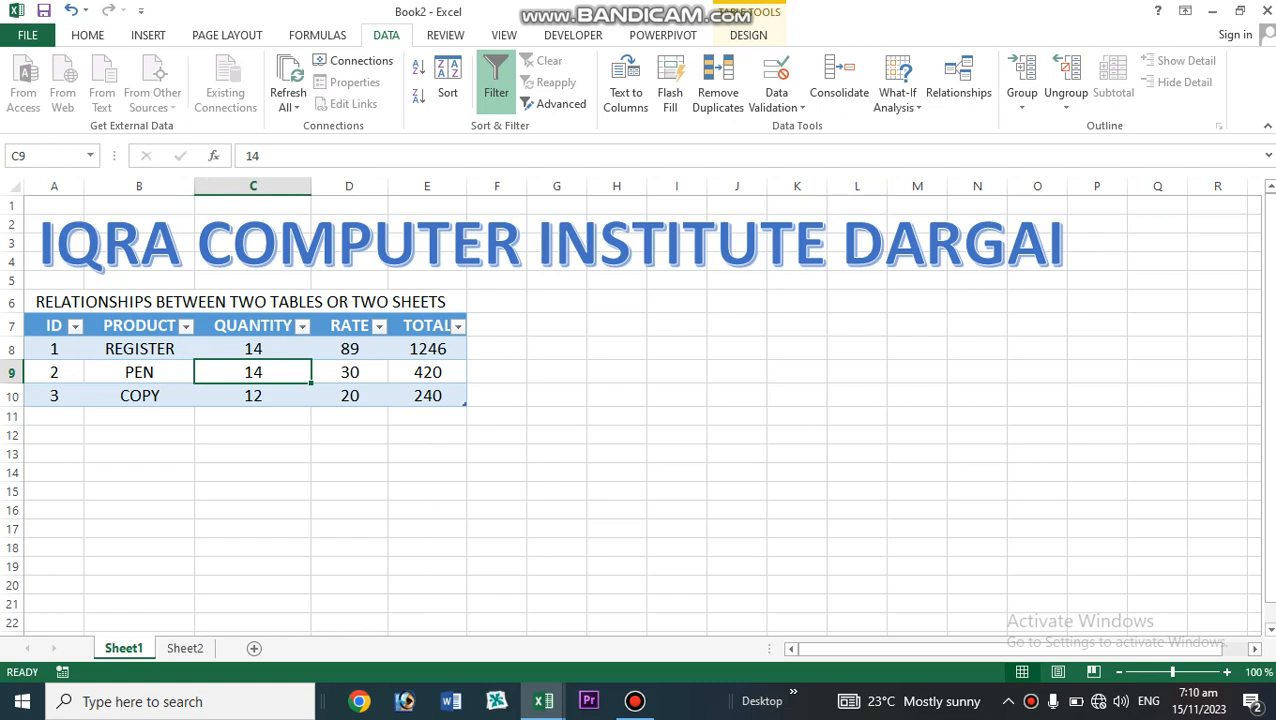
- Create a PivotTable on a new worksheet from Sheet1 range A7:E9, adding the data to the Data Model
left_click(139, 349)
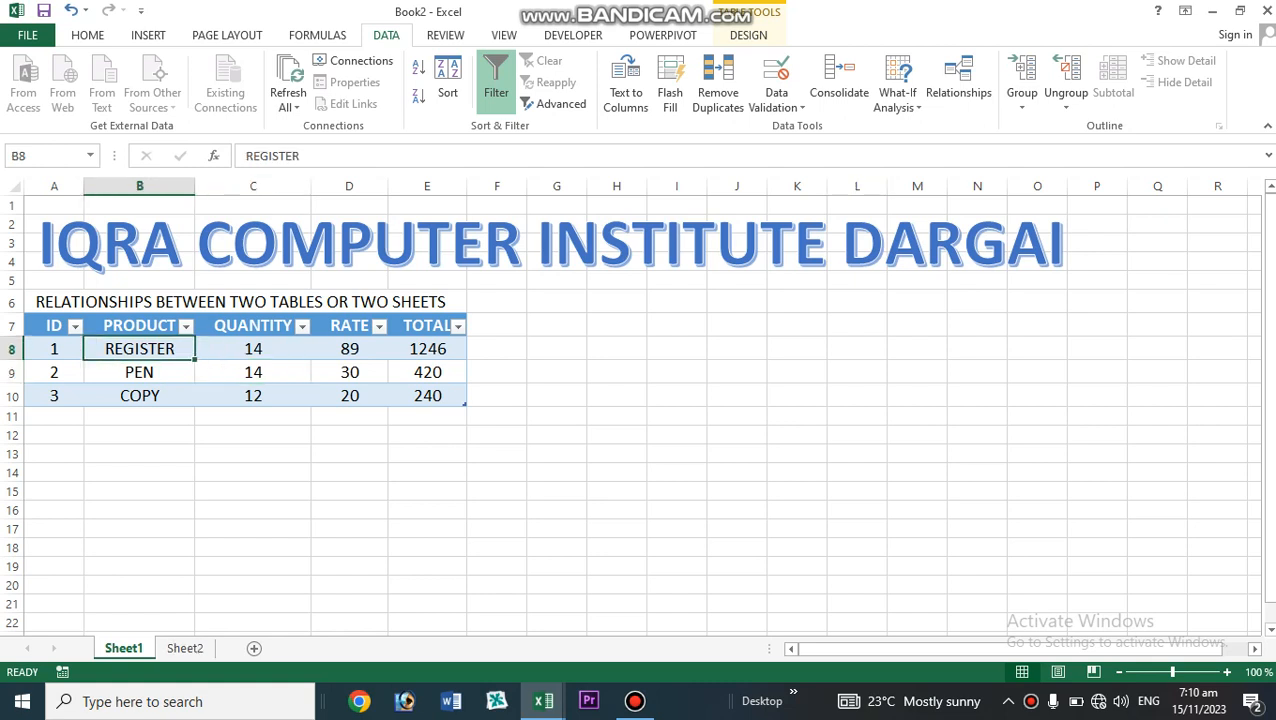
left_click(148, 35)
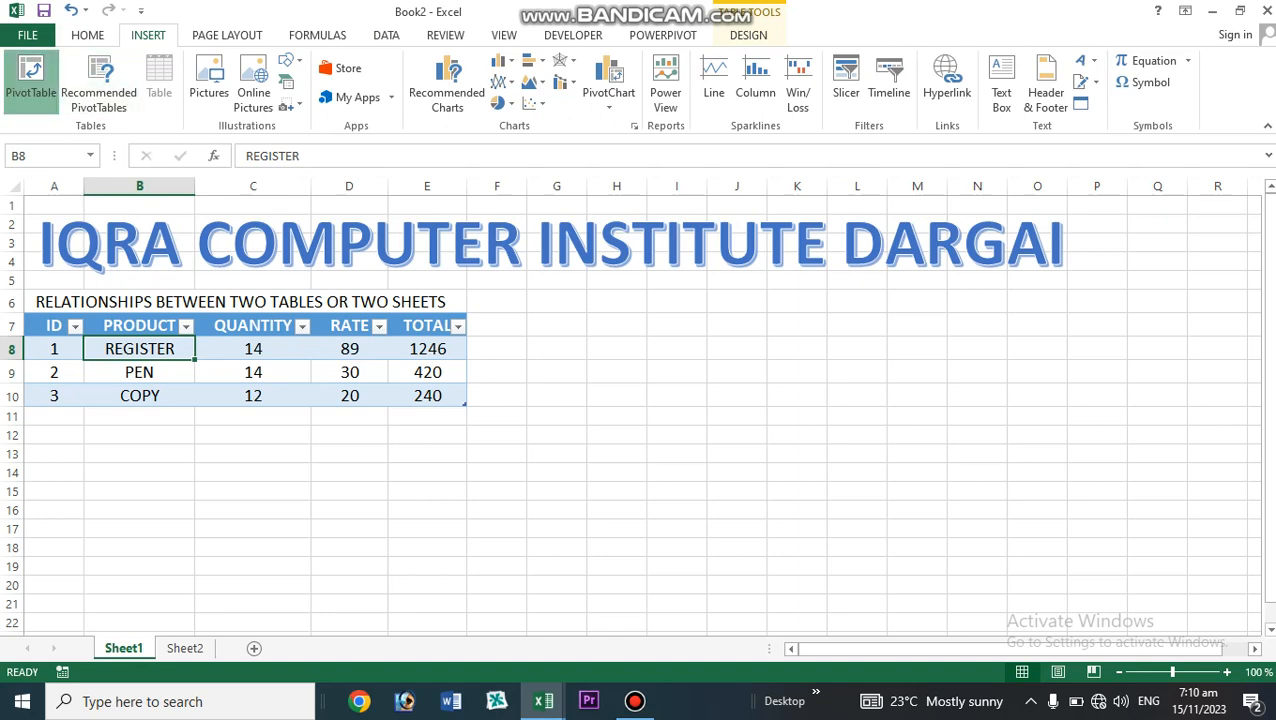
left_click(31, 85)
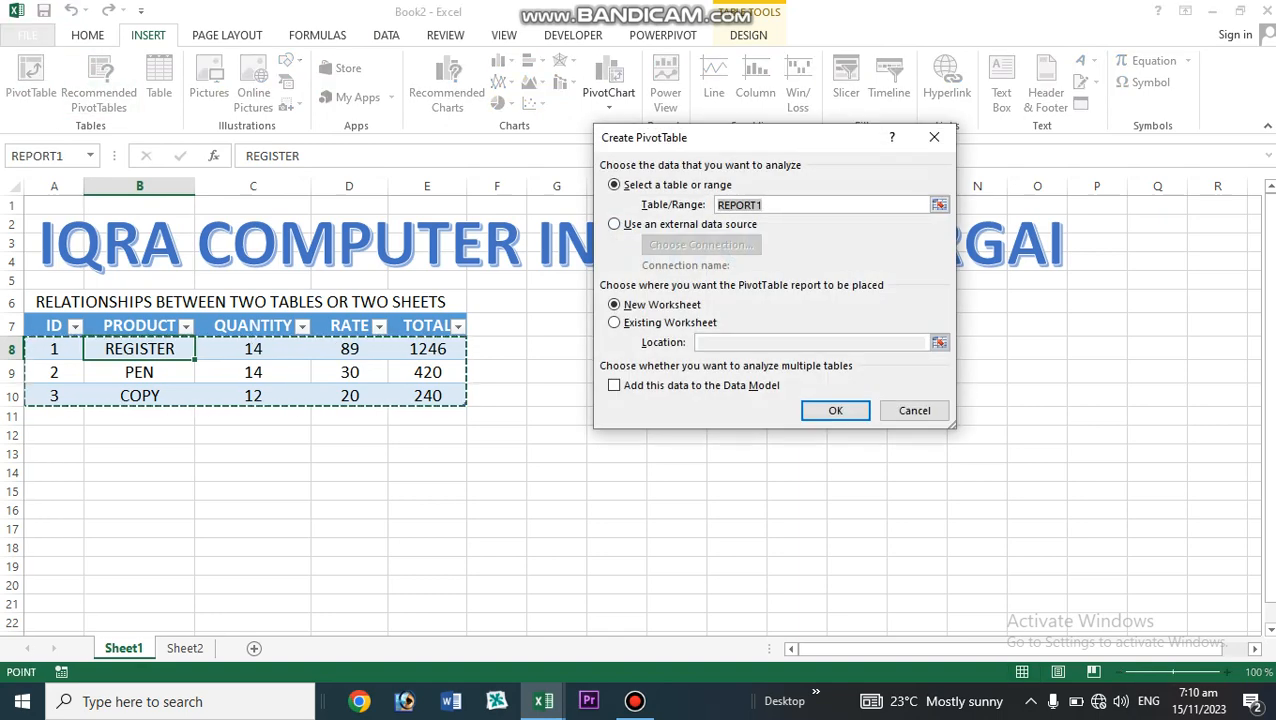
left_click_drag(54, 326, 440, 374)
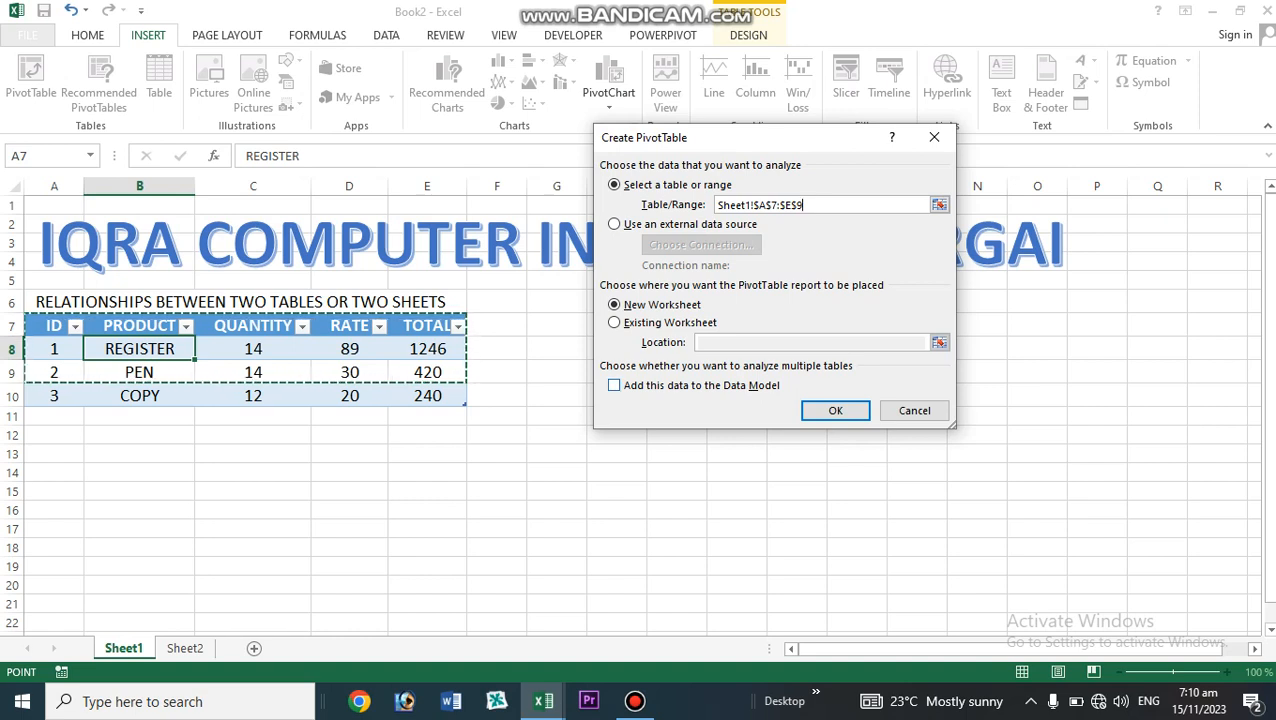
left_click(614, 385)
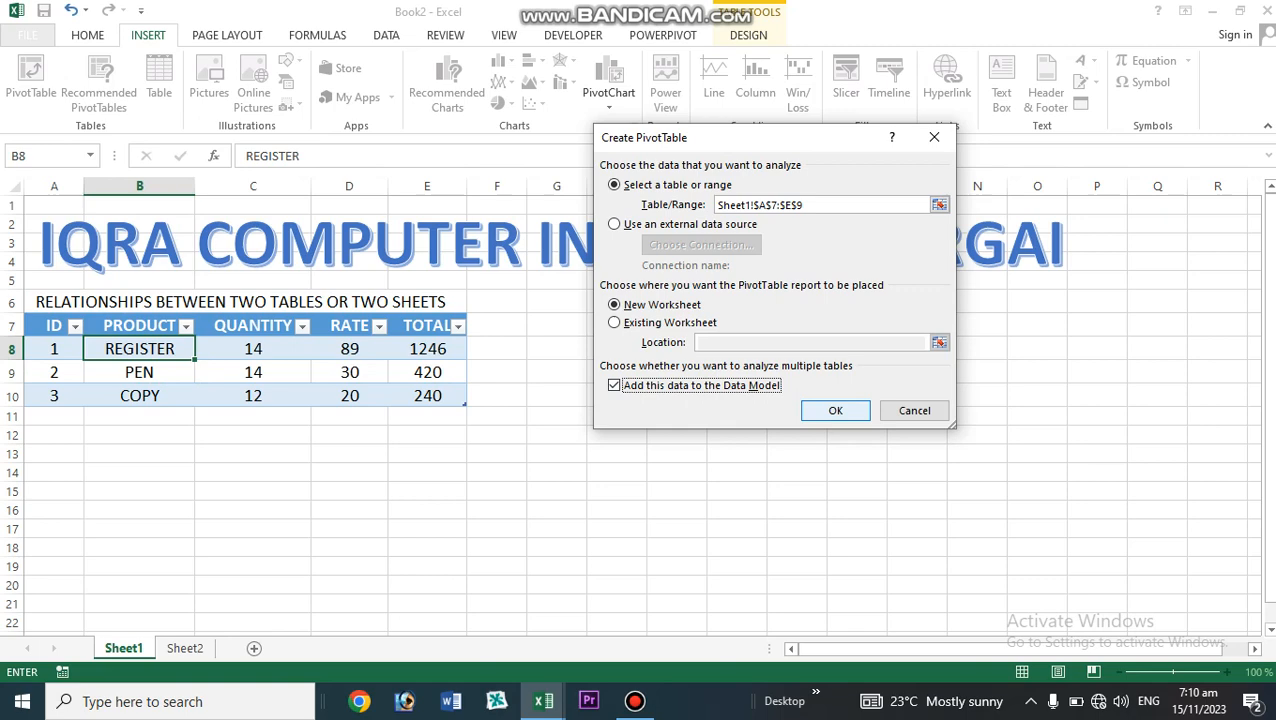
left_click(835, 410)
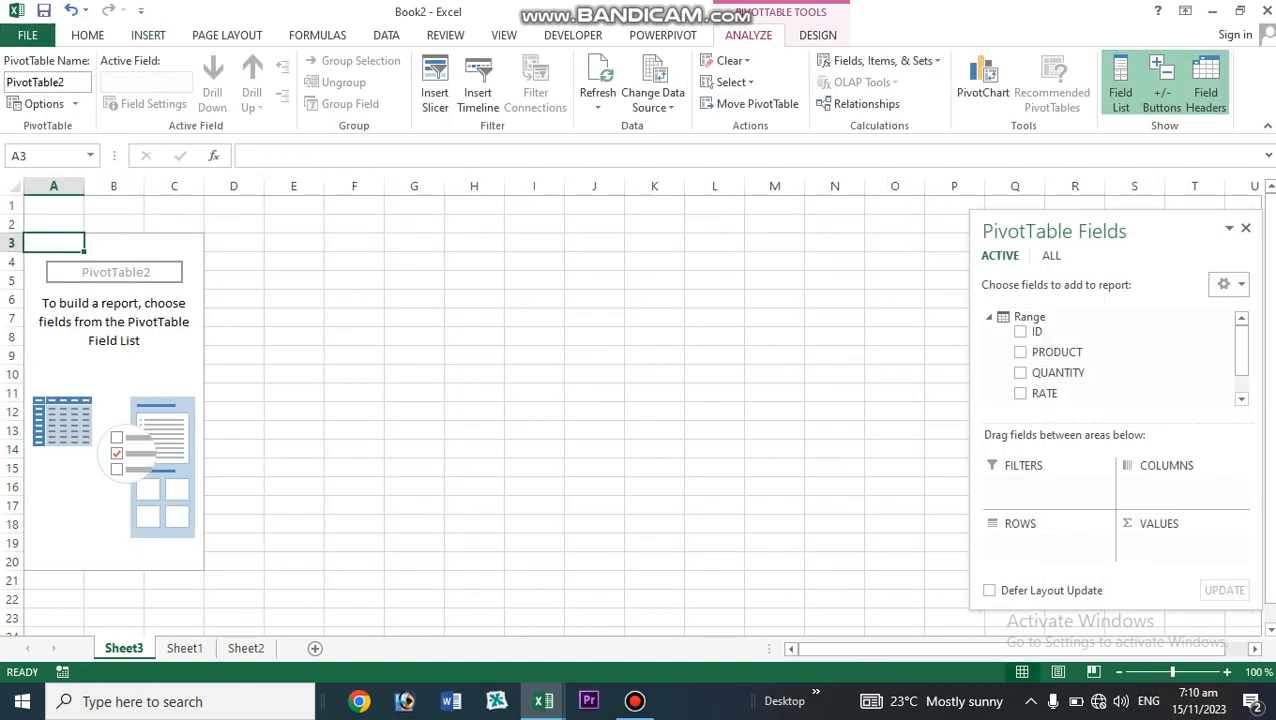
- Add the REPORT2 table to the PivotTable's active field list and expand the Range table's fields
left_click(114, 356)
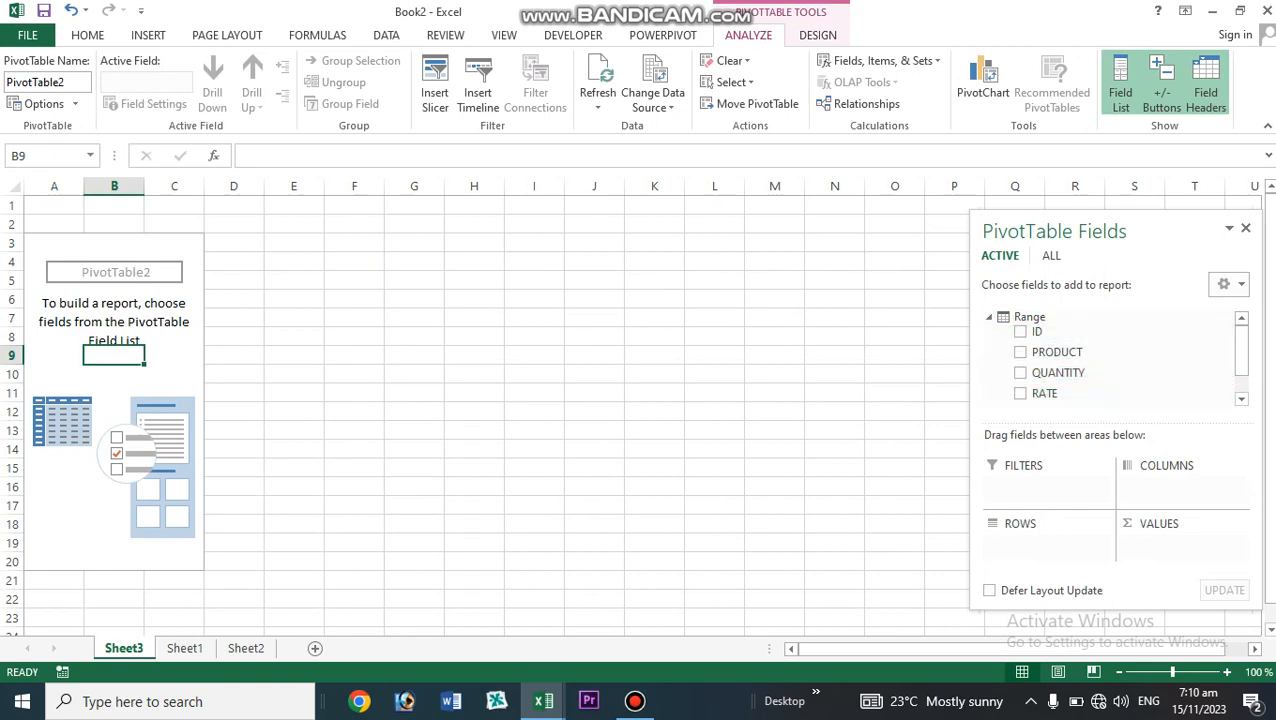
scroll(1240, 360, "down", 1)
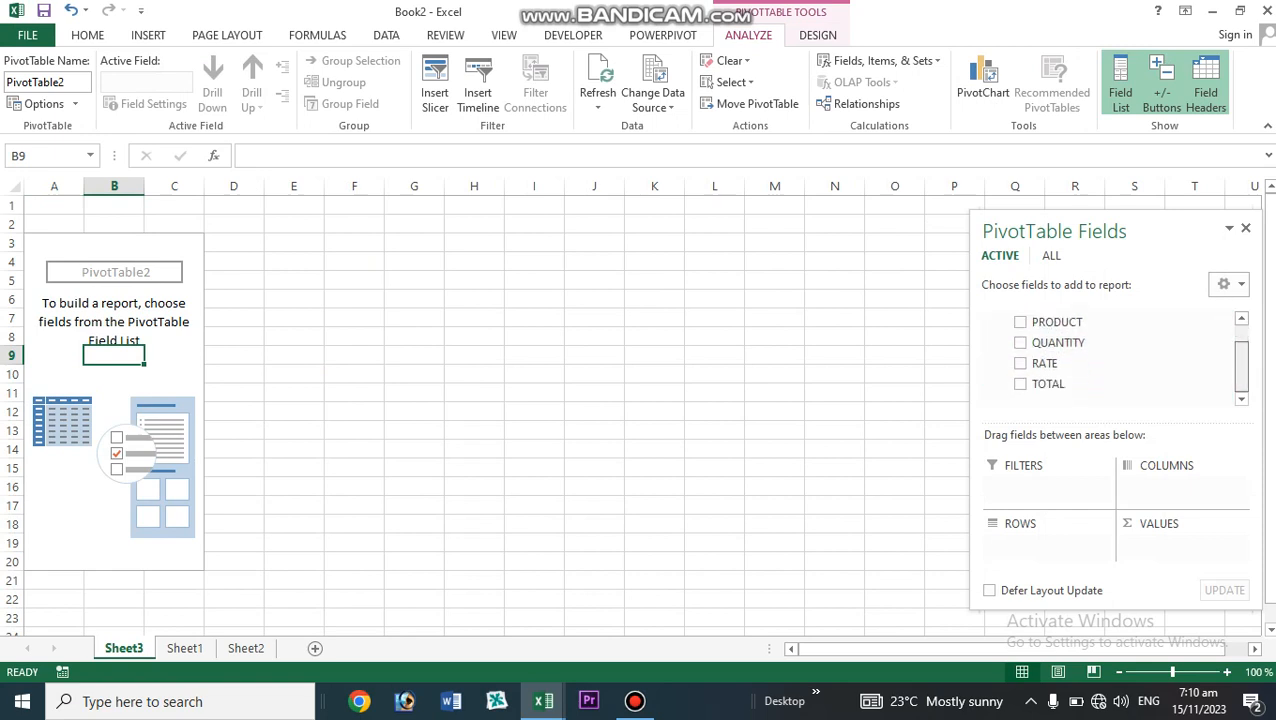
scroll(1240, 360, "up", 1)
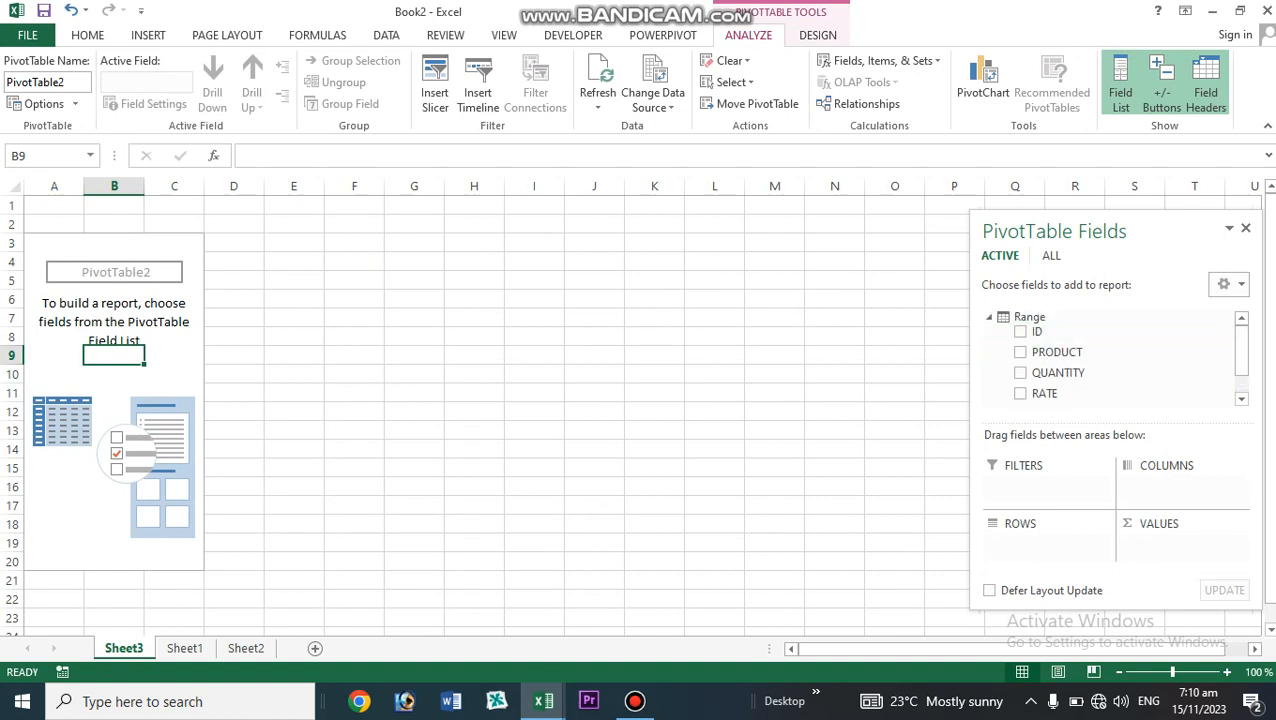
left_click(1051, 255)
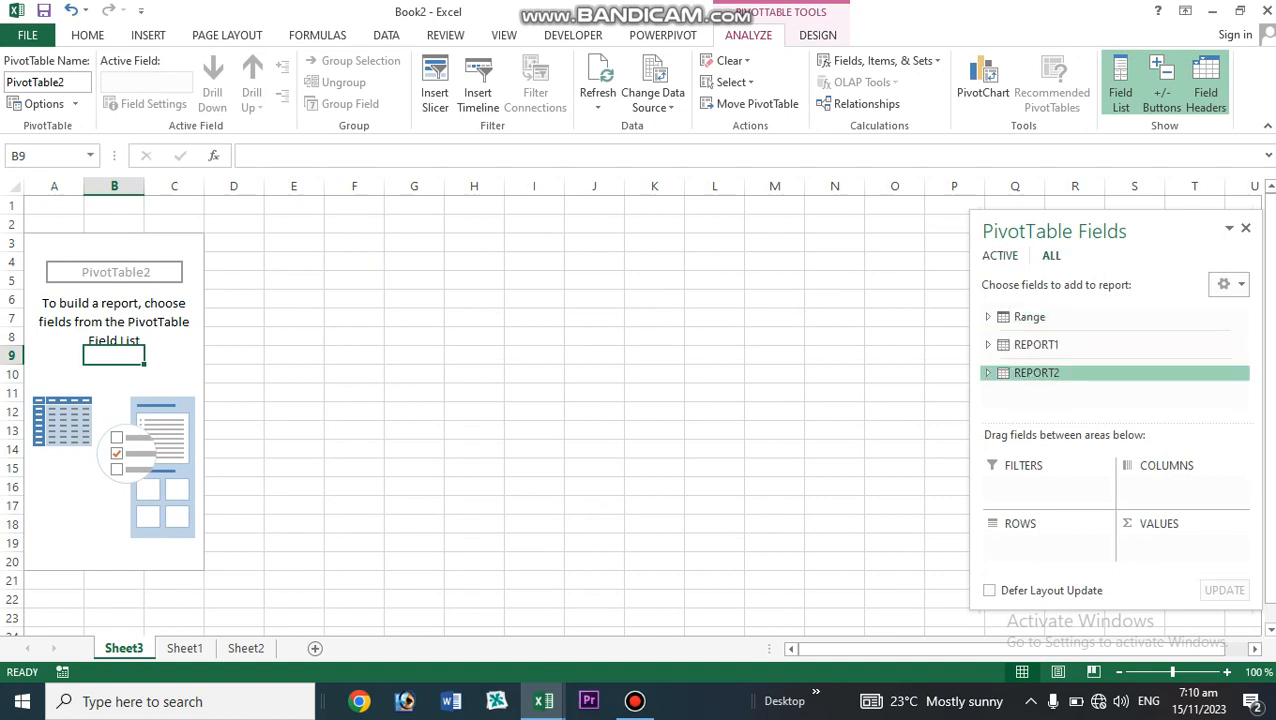
right_click(1060, 372)
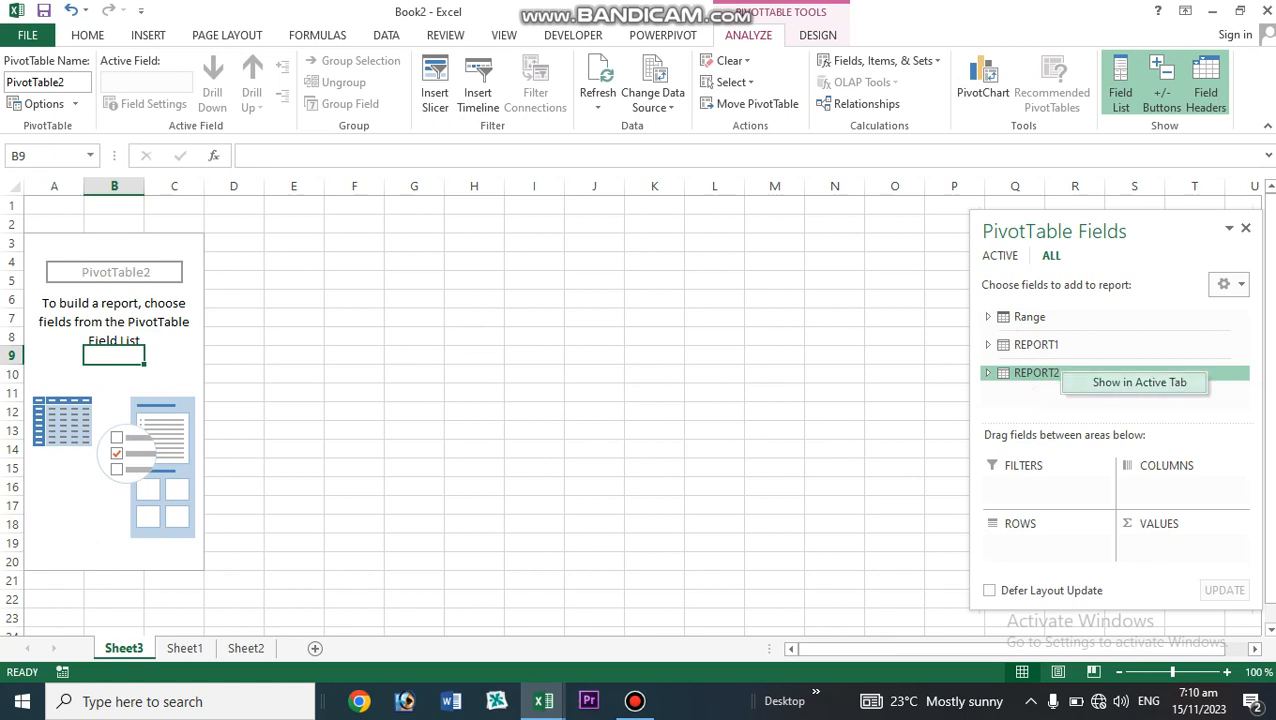
left_click(1138, 383)
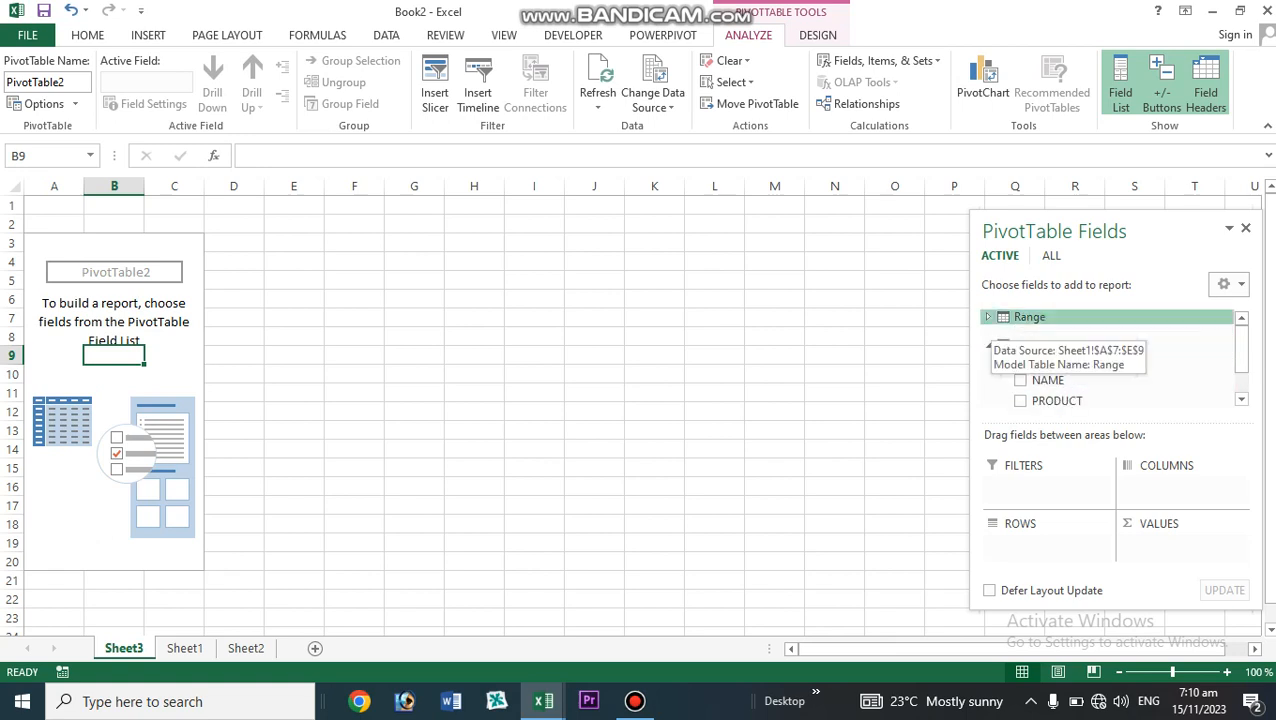
left_click(988, 317)
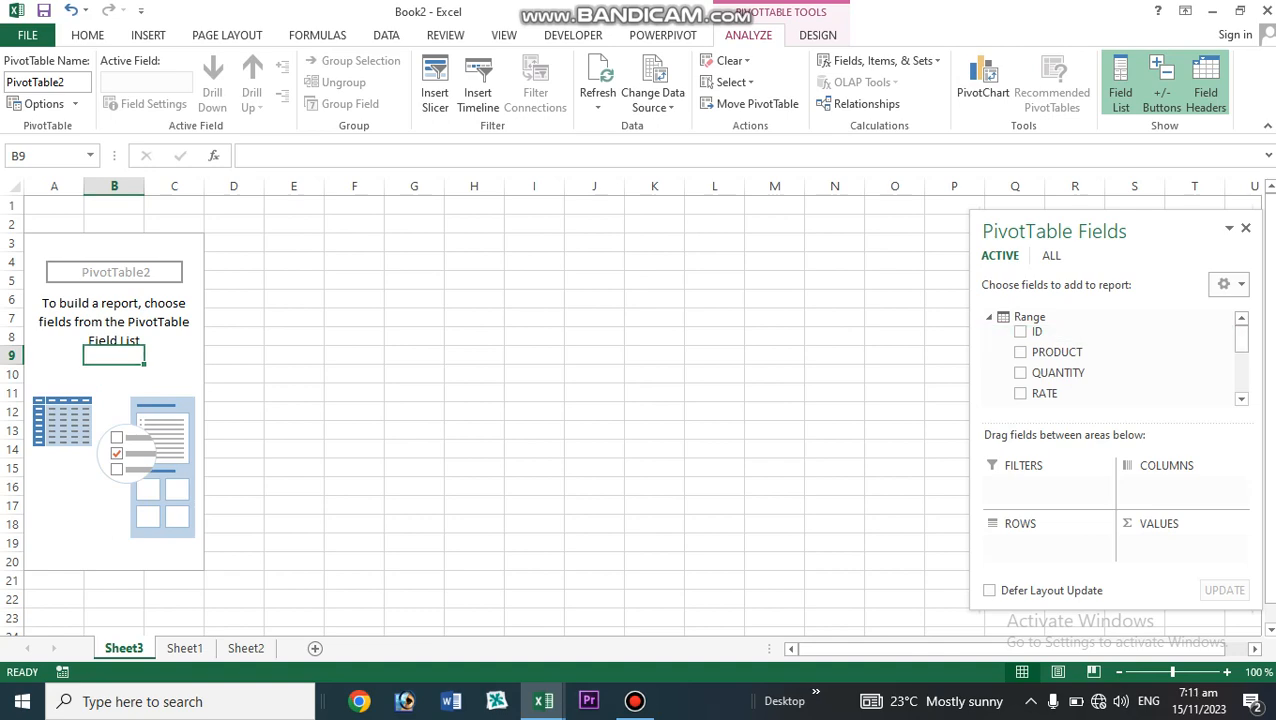
- Review the source tables on Sheet1 and Sheet2 and return to the PivotTable on Sheet3
key("ctrl+Page_Down")
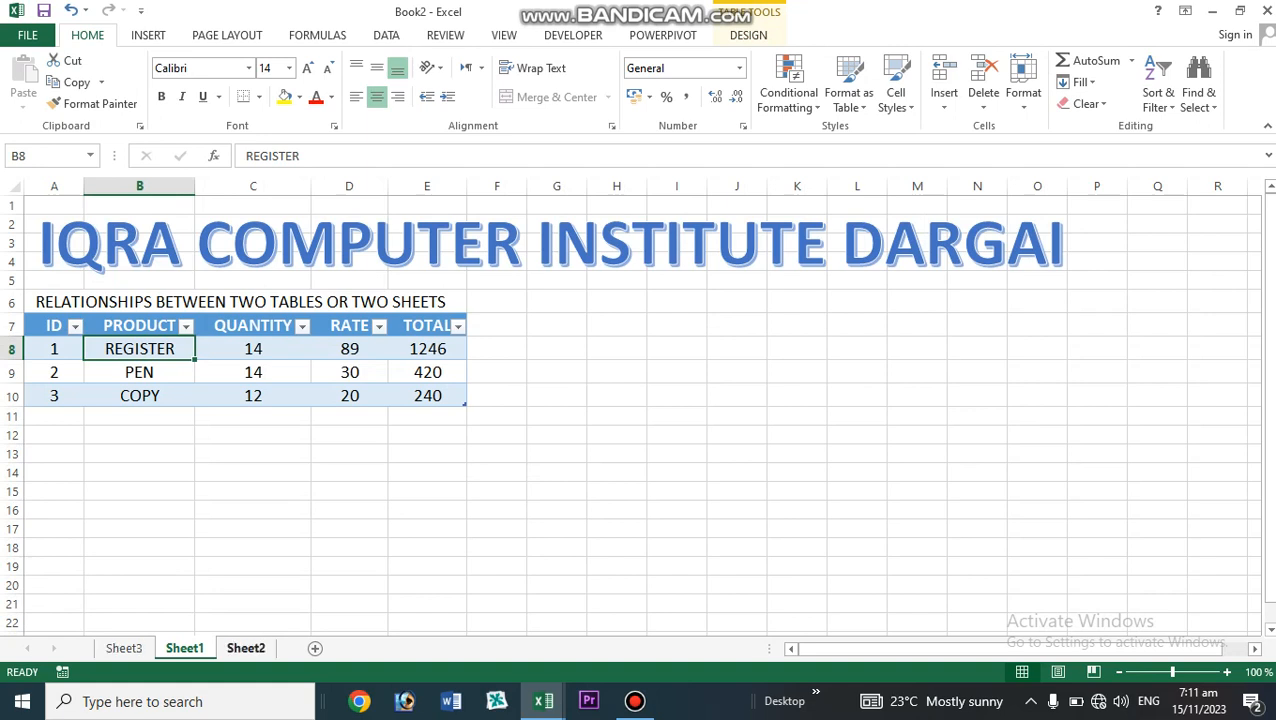
left_click(246, 648)
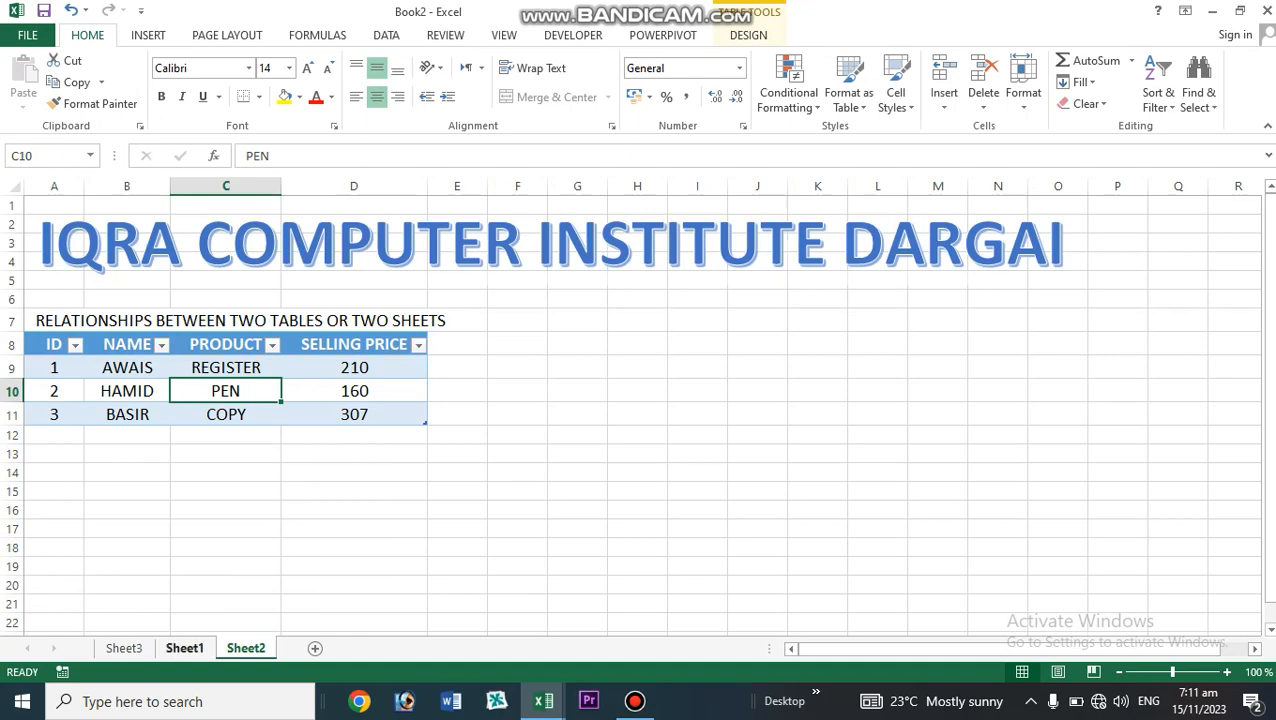
left_click(184, 648)
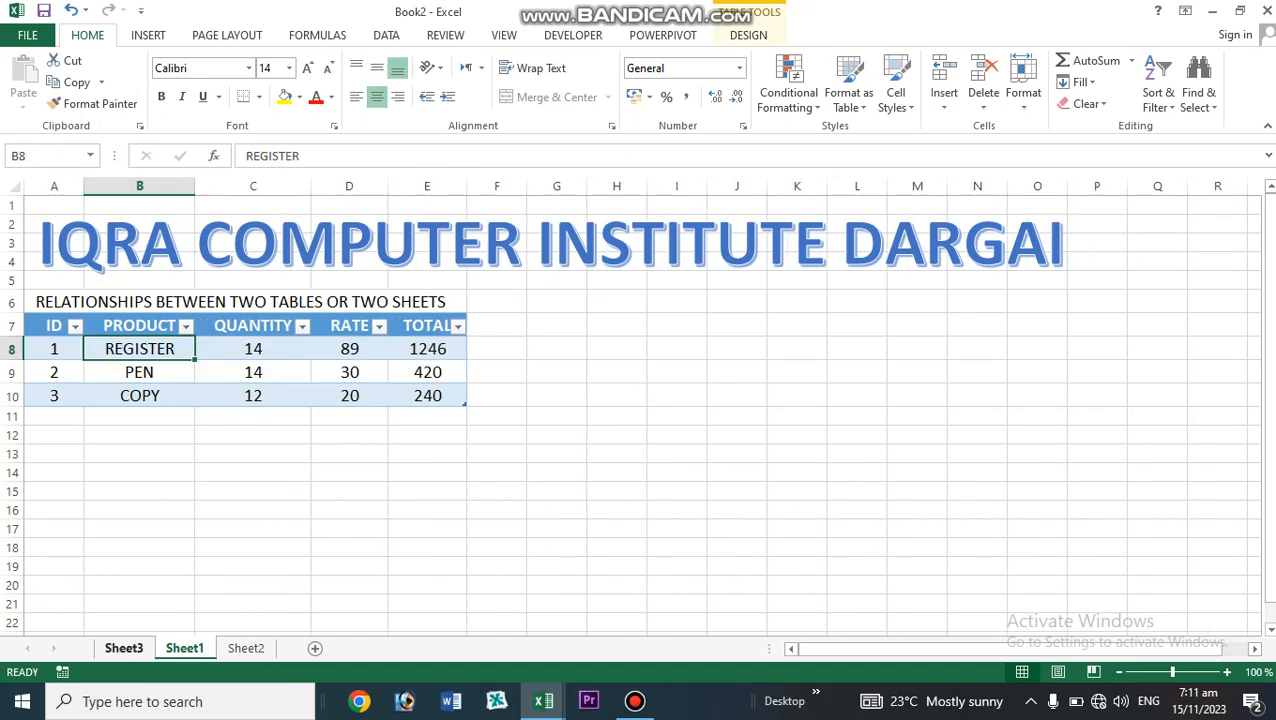
left_click(124, 648)
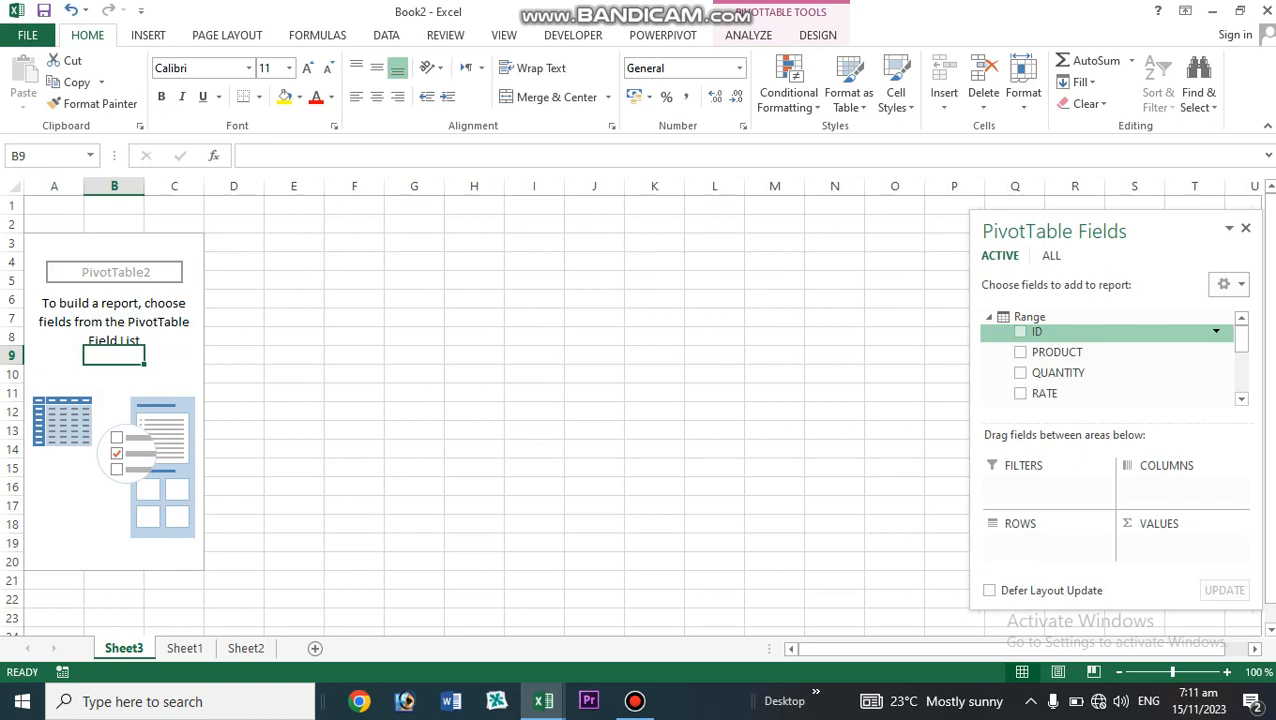
- Add the ID and PRODUCT fields from Range and the PRODUCT field from REPORT1 to the PivotTable
left_click(1020, 331)
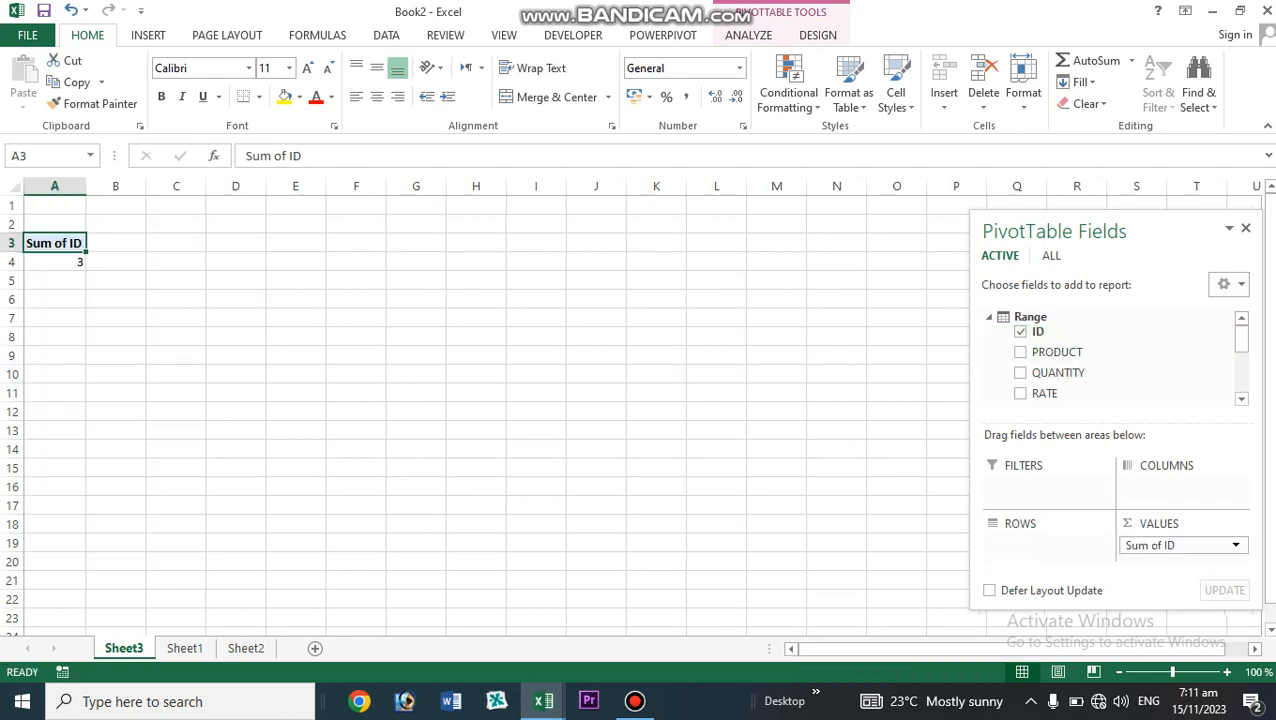
left_click(1020, 352)
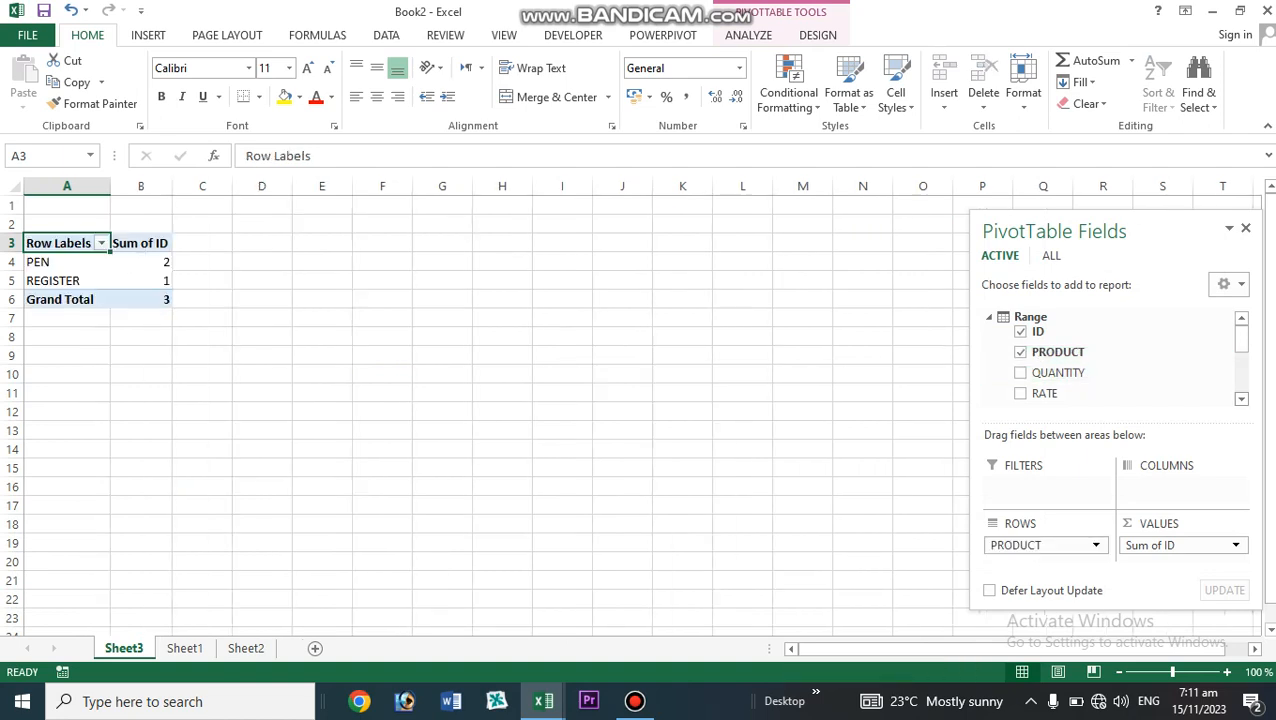
scroll(1110, 360, "down", 5)
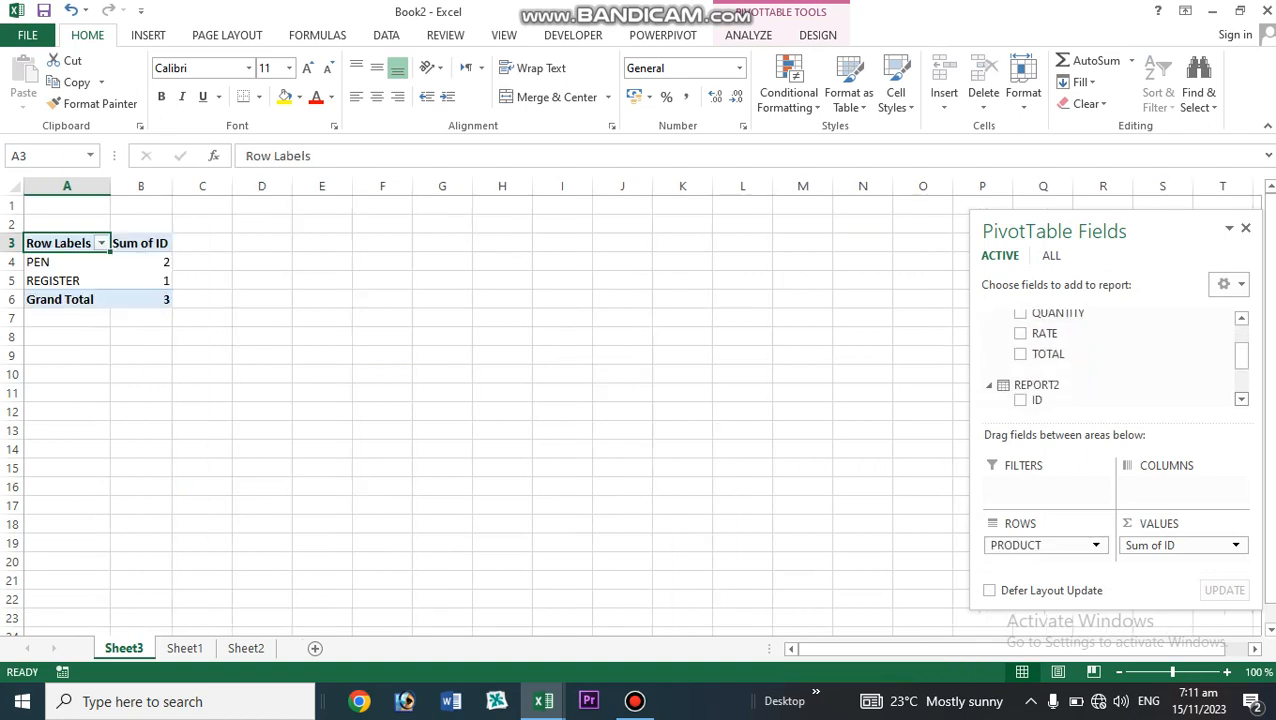
scroll(1110, 360, "down", 1)
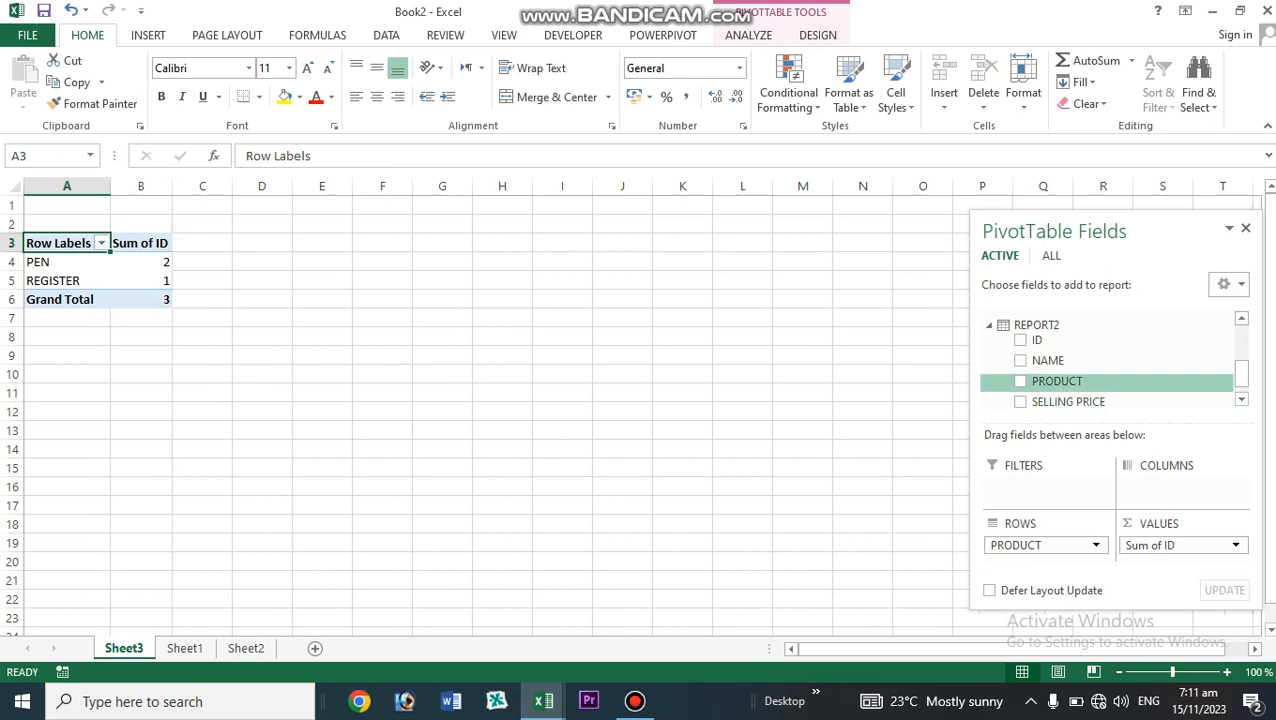
left_click(1020, 360)
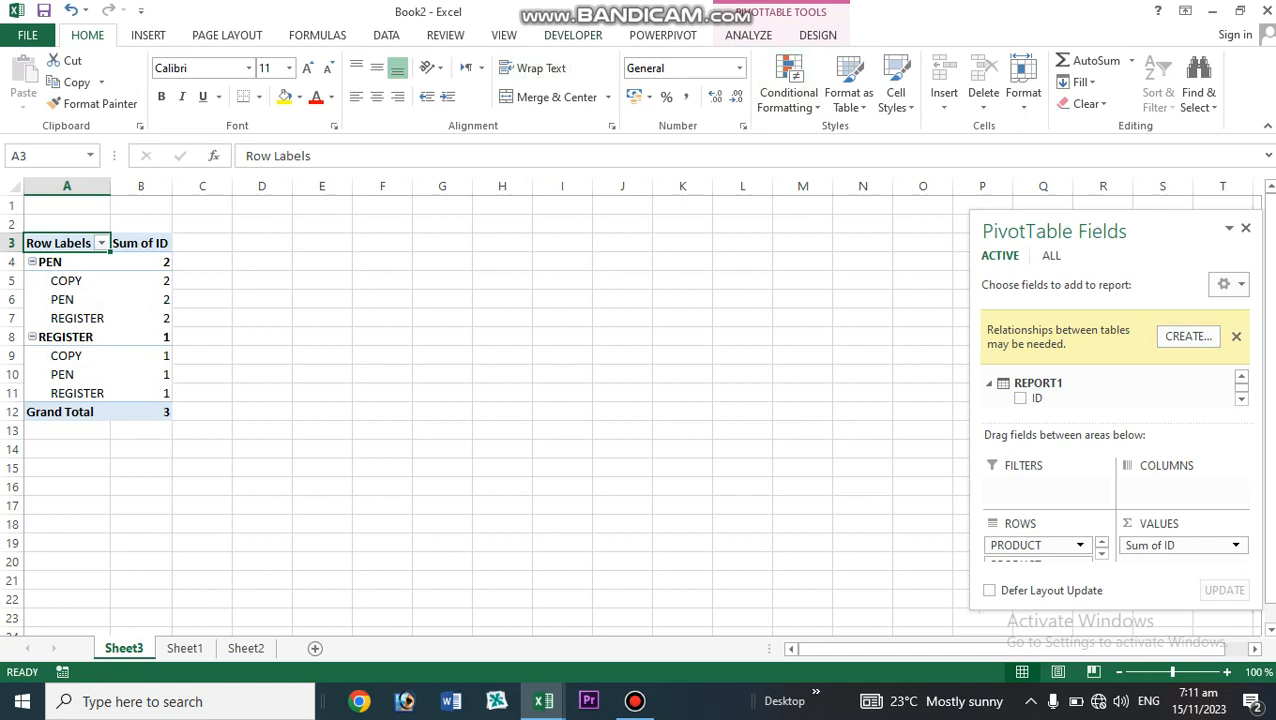
left_click(386, 35)
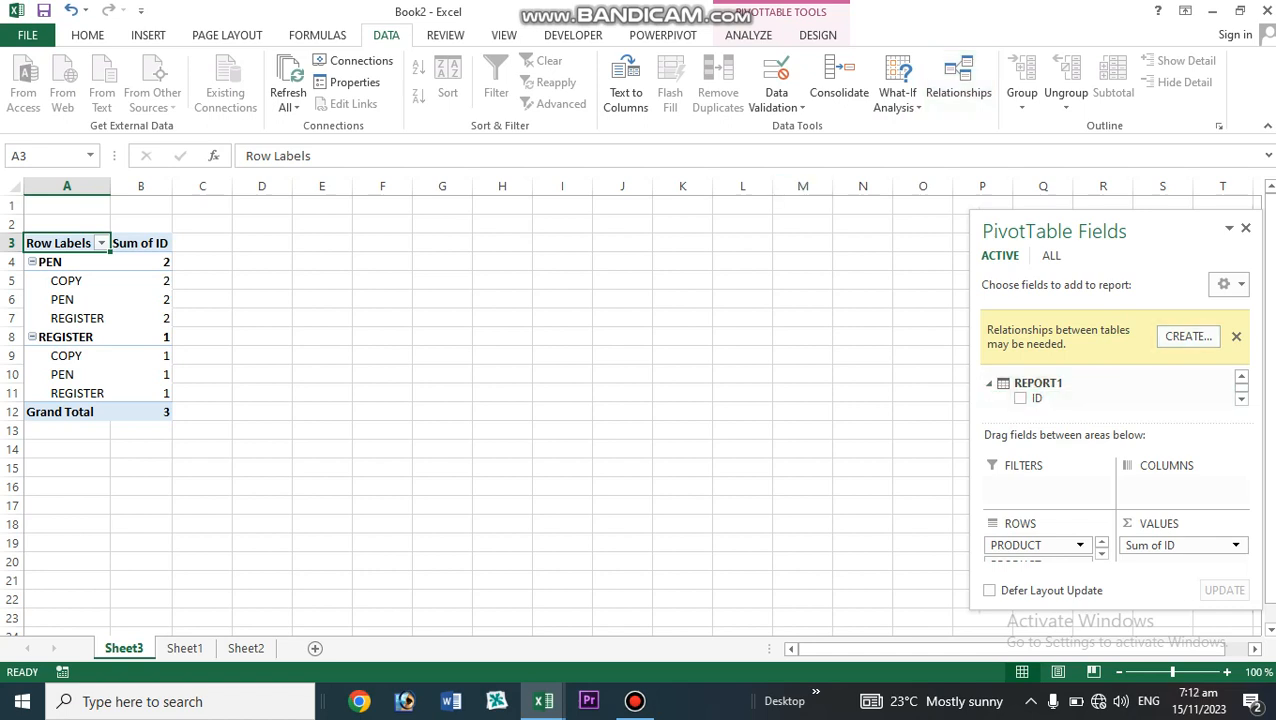
left_click(958, 80)
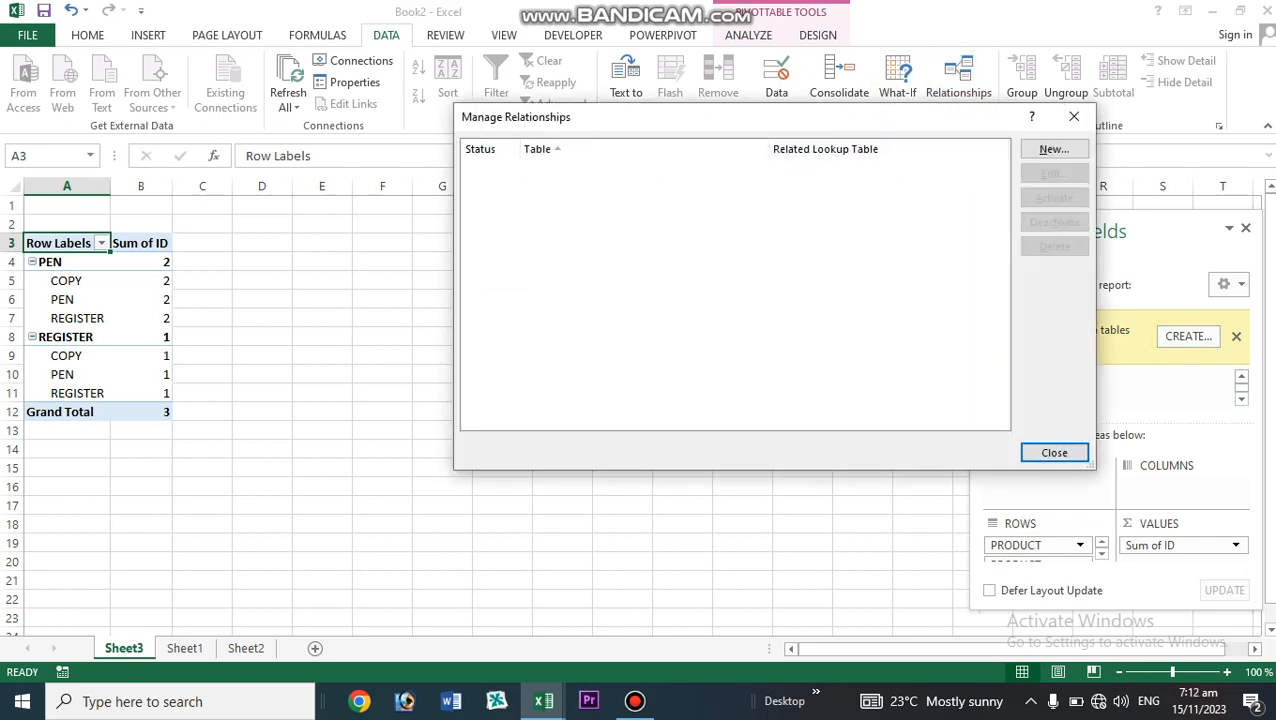
left_click(1054, 149)
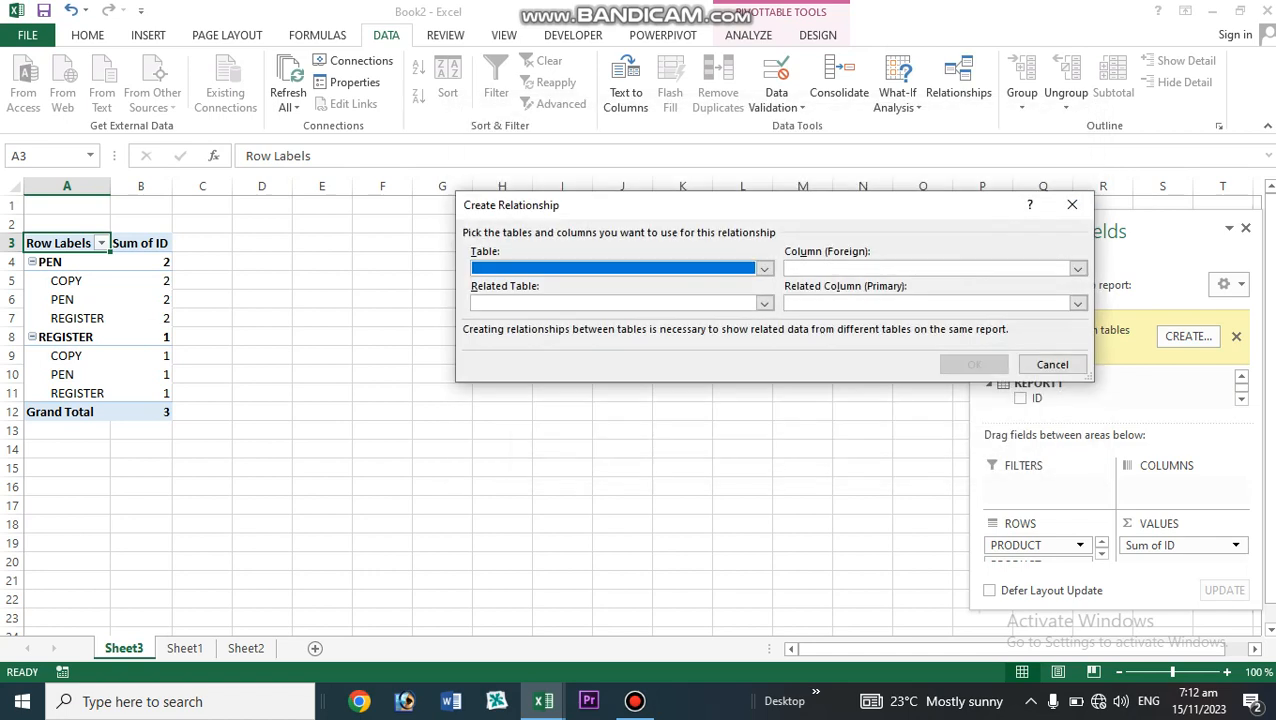
left_click(764, 269)
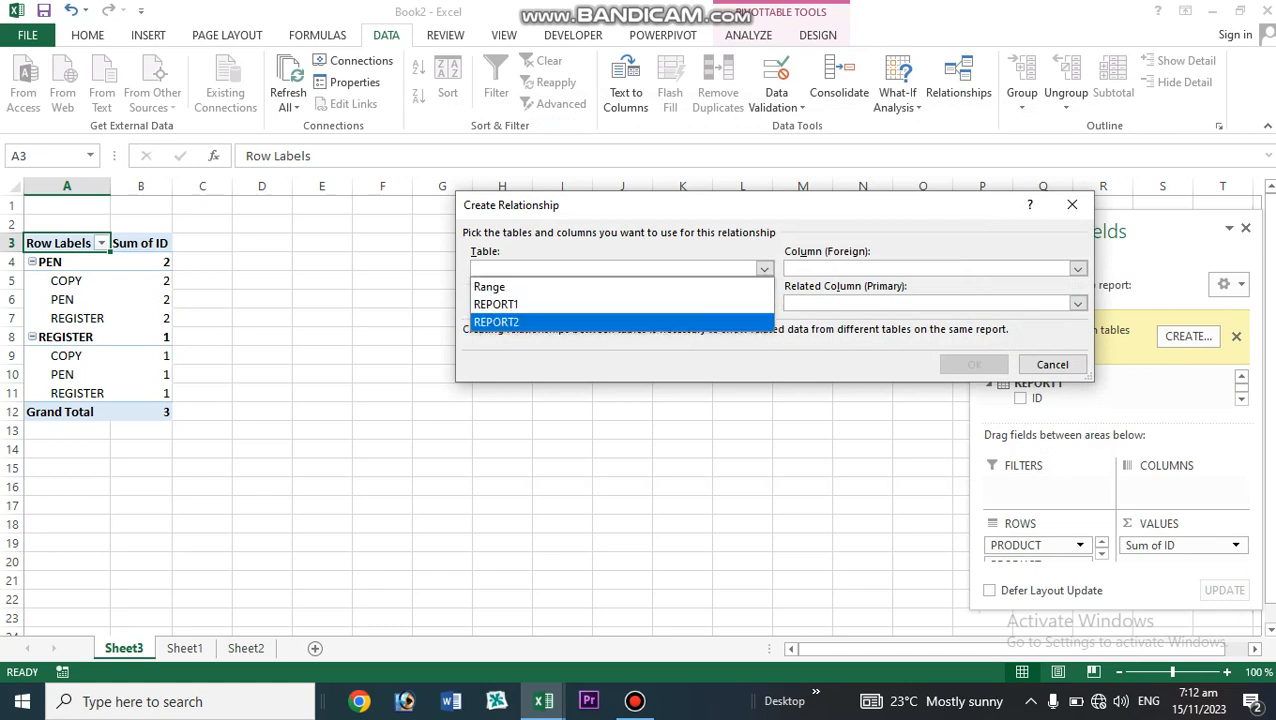
left_click(1052, 365)
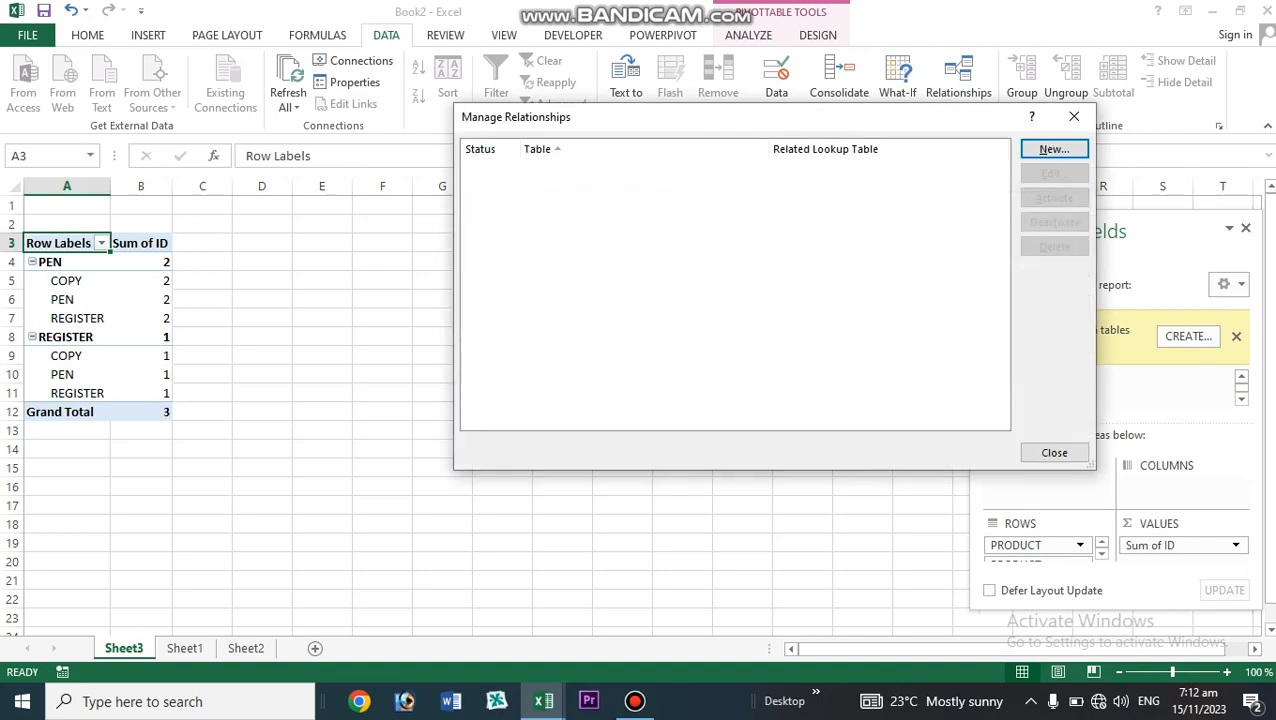
left_click(1054, 452)
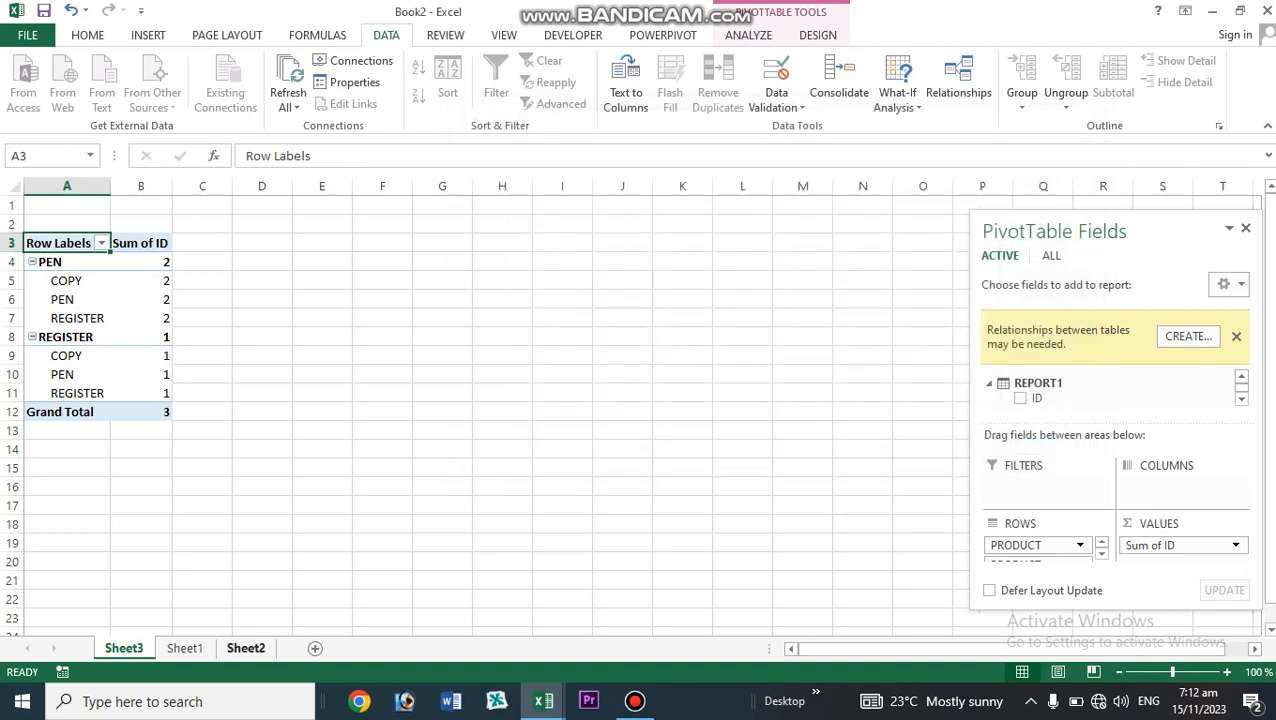
- Compare the product and selling price entries in the Sheet1 and Sheet2 tables, then return to the PivotTable on Sheet3
left_click(184, 648)
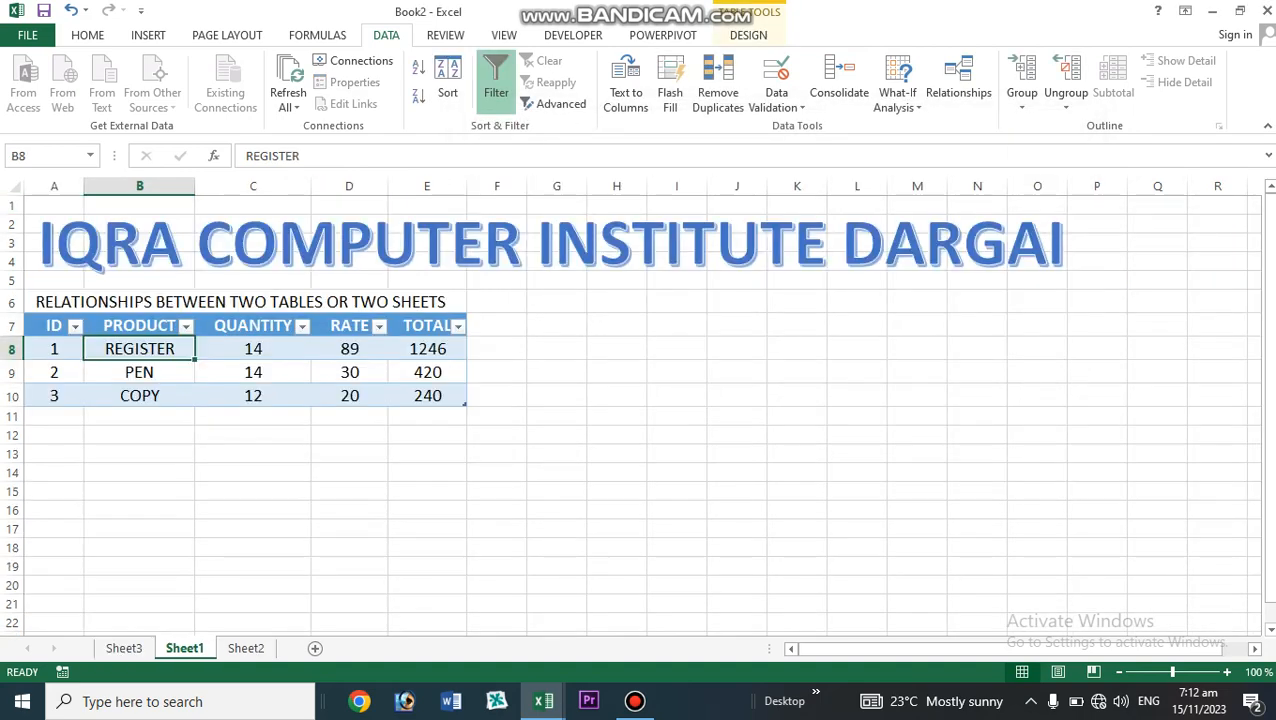
left_click(54, 349)
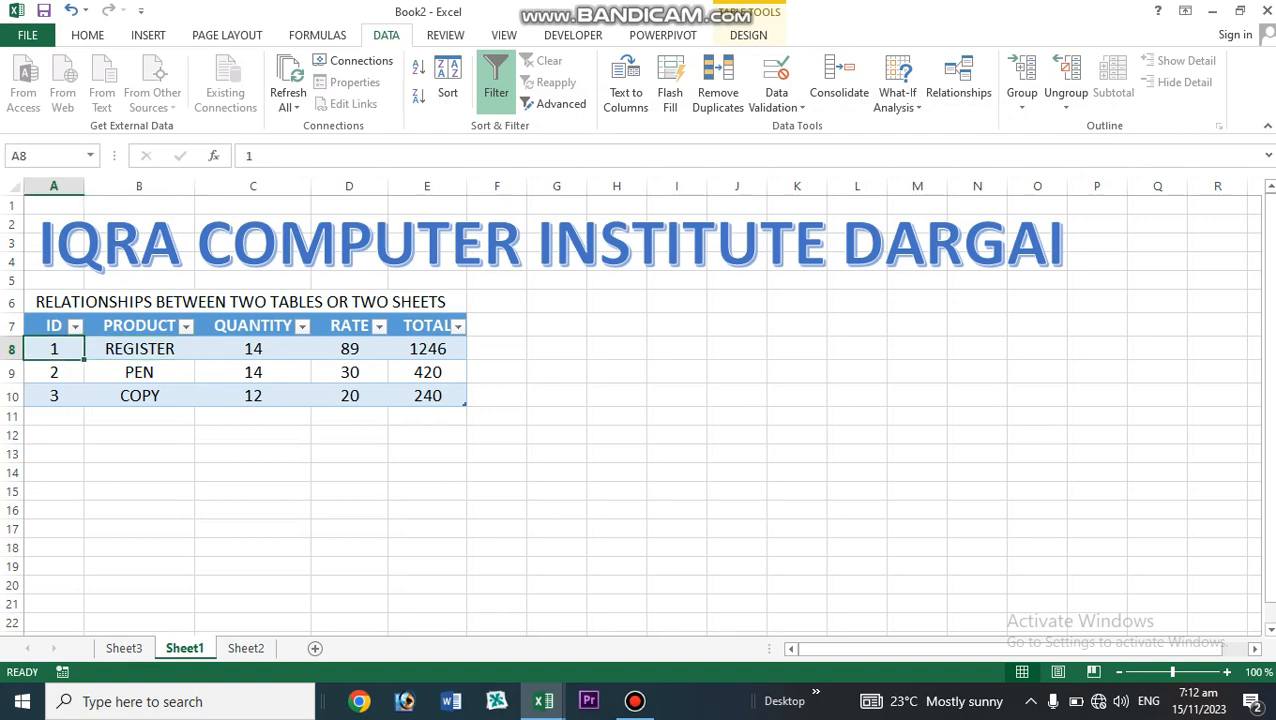
left_click(253, 491)
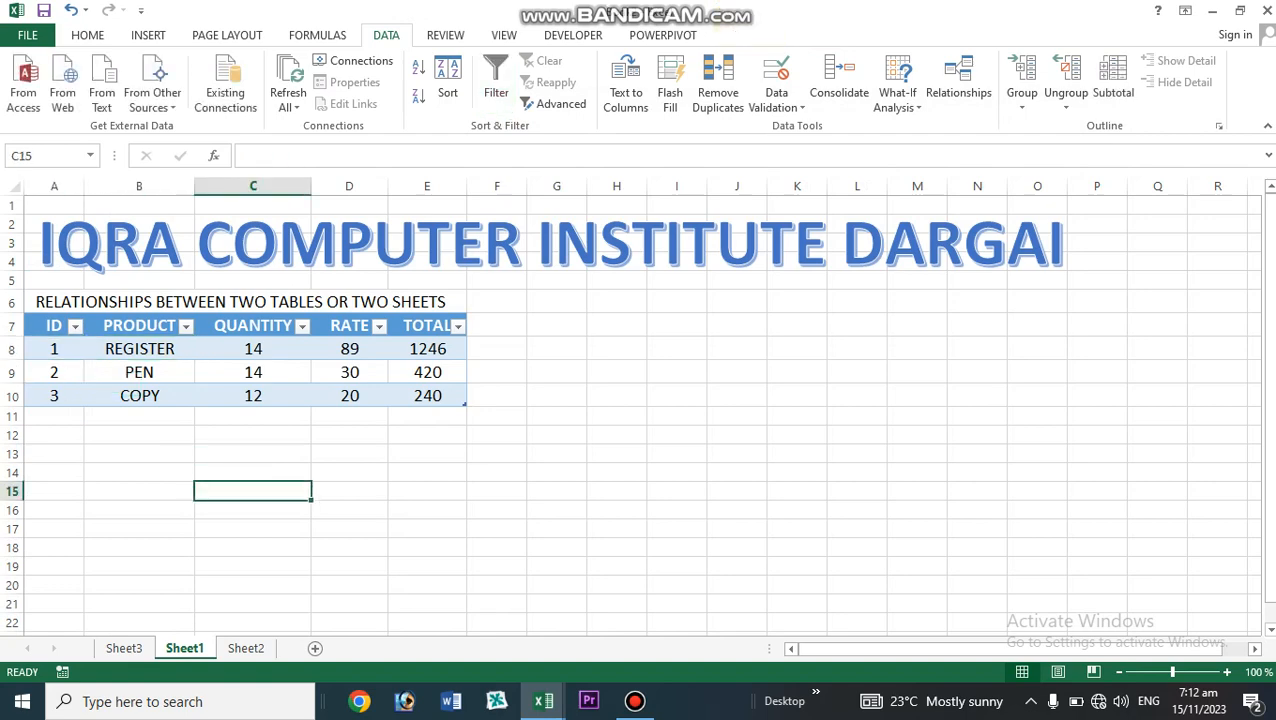
left_click(139, 372)
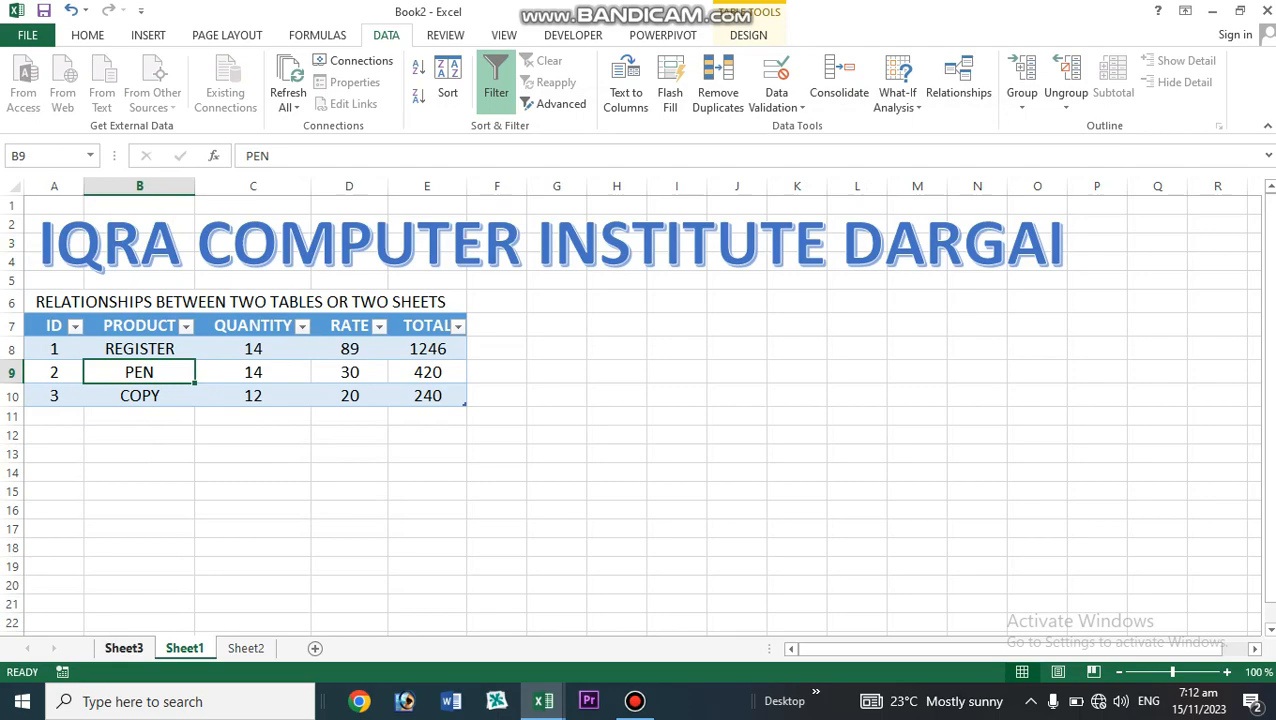
left_click(124, 649)
left_click(246, 649)
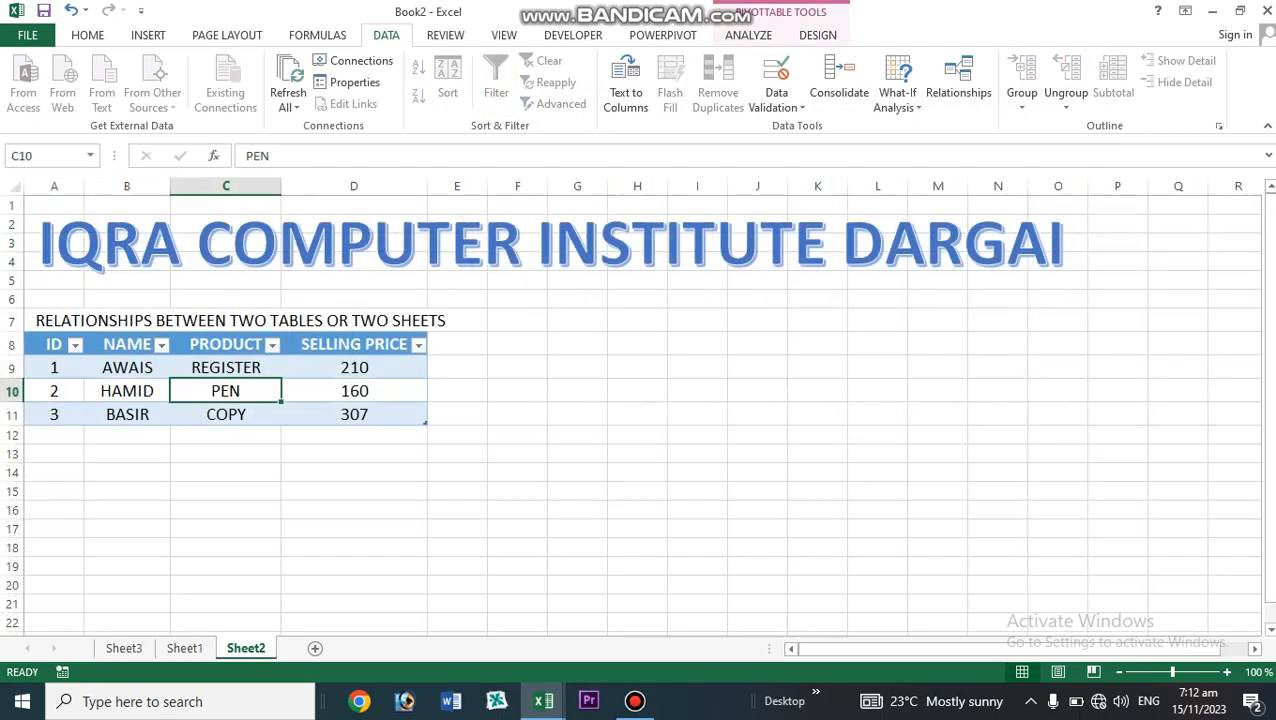
left_click(354, 391)
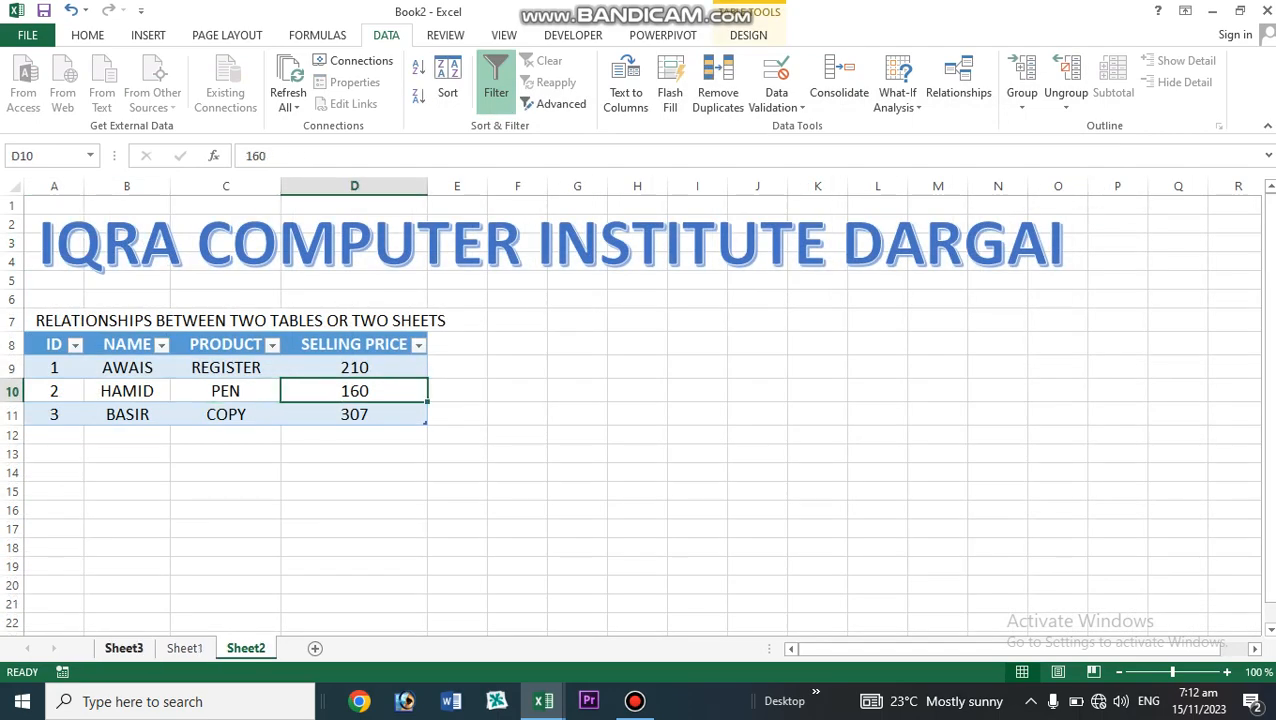
left_click(124, 649)
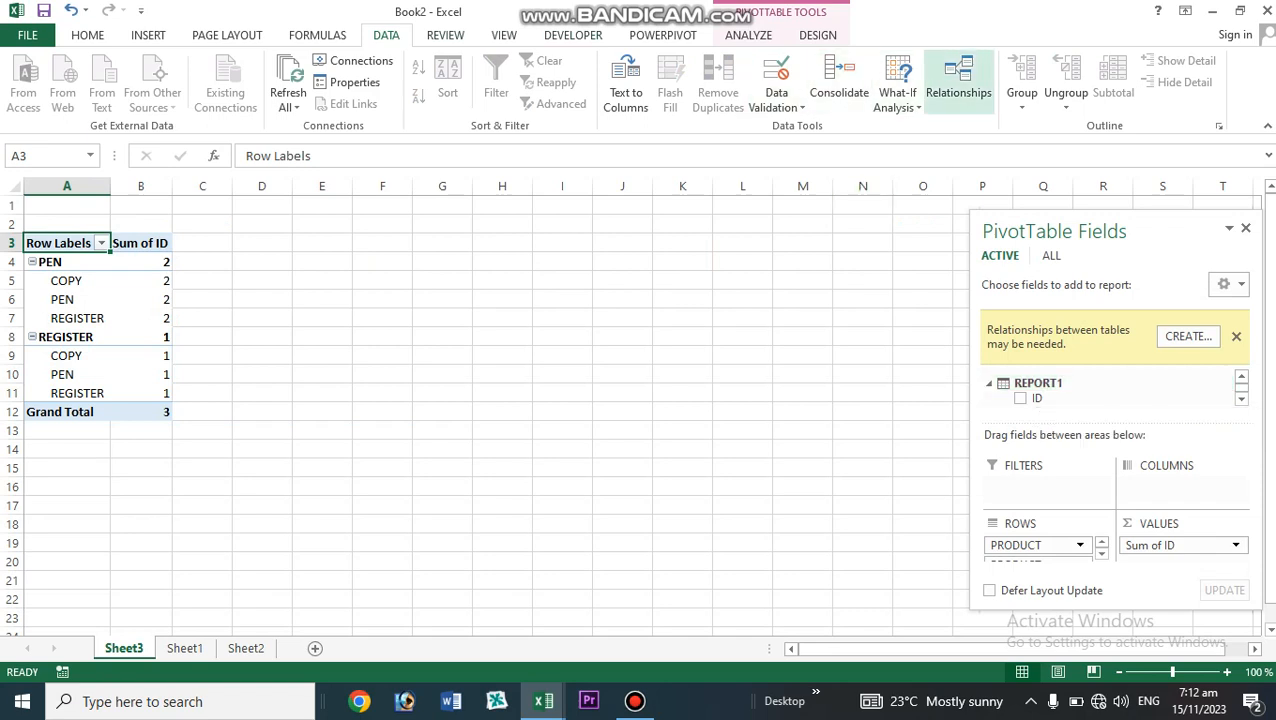
- Start a new table relationship with REPORT1 as the table and ID as its foreign column
left_click(958, 80)
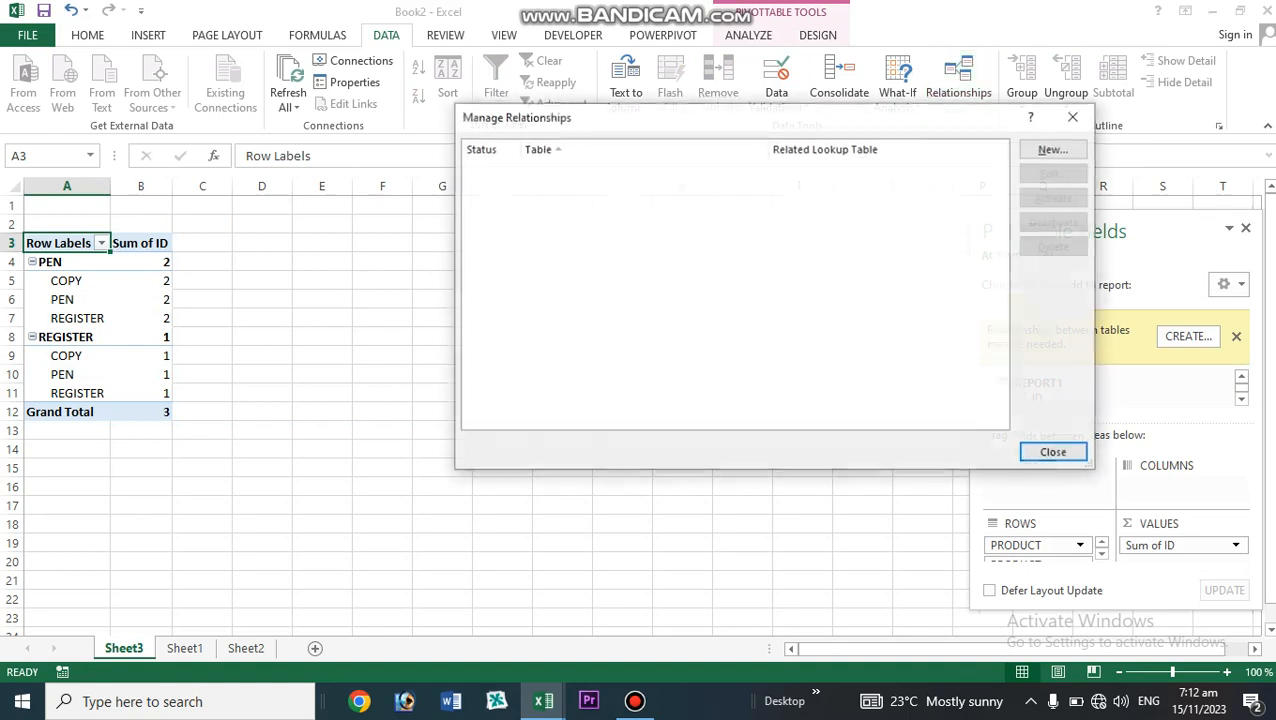
left_click(1054, 149)
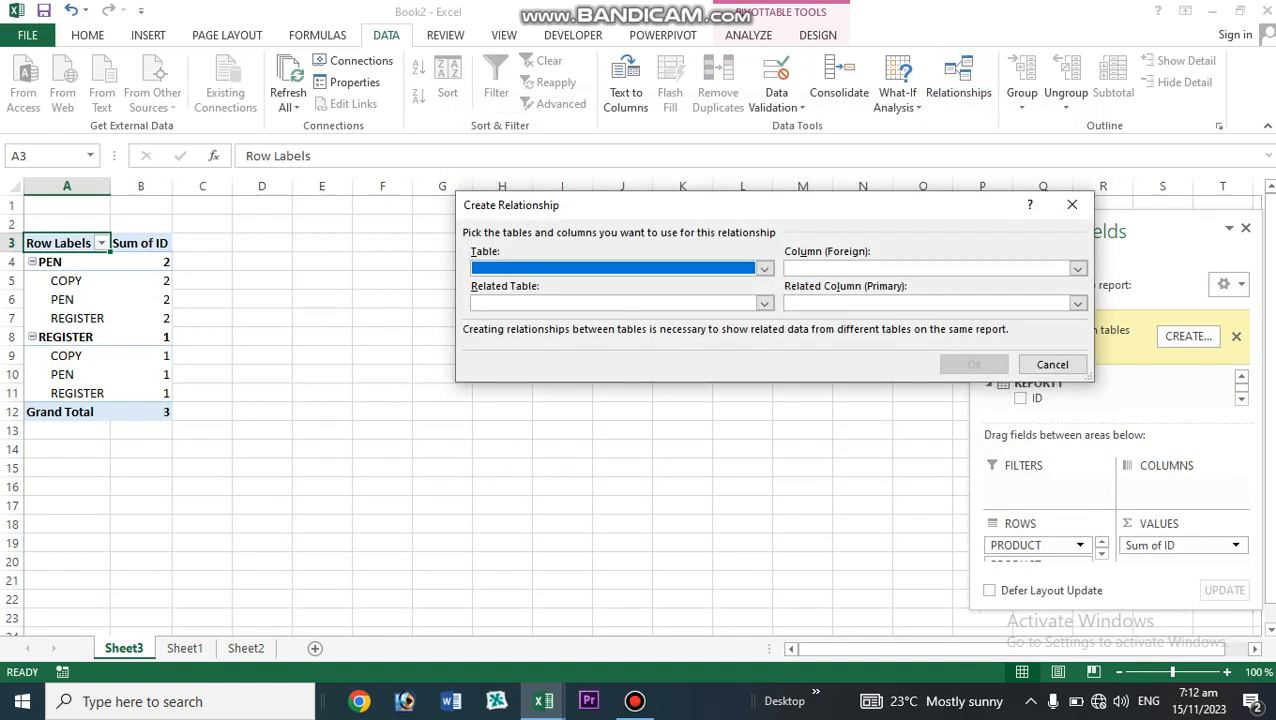
left_click(764, 269)
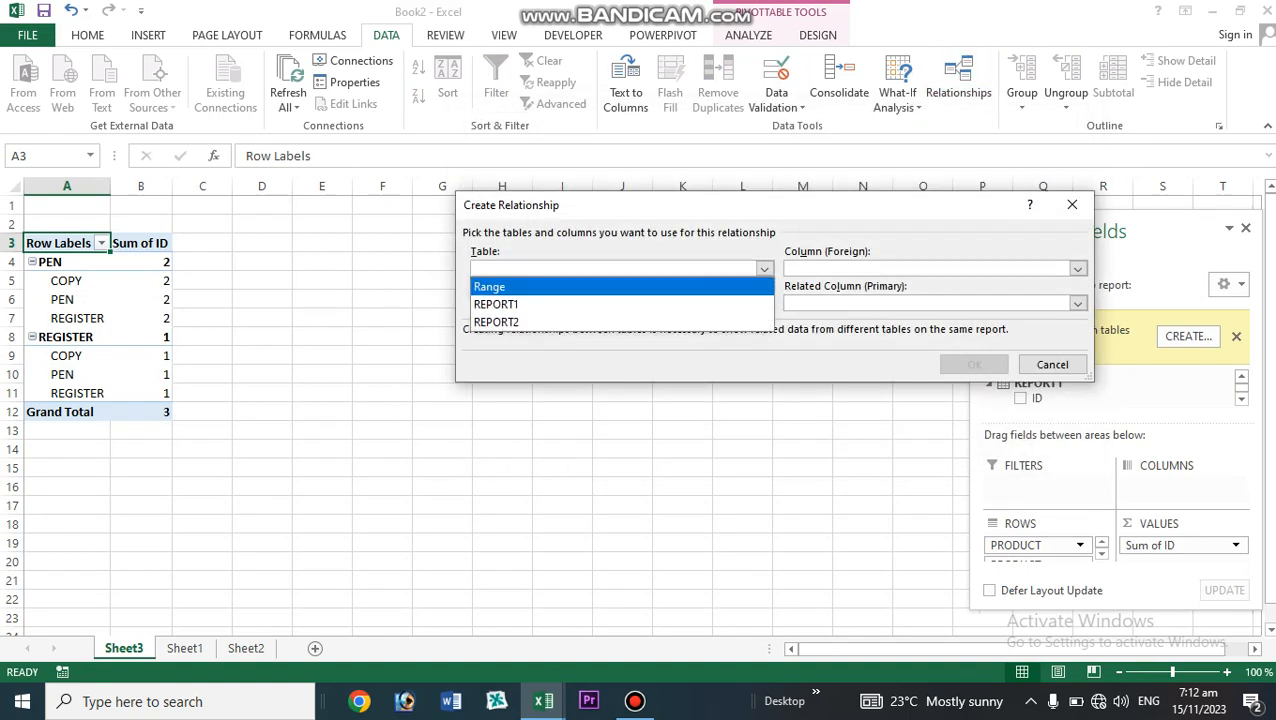
left_click(496, 304)
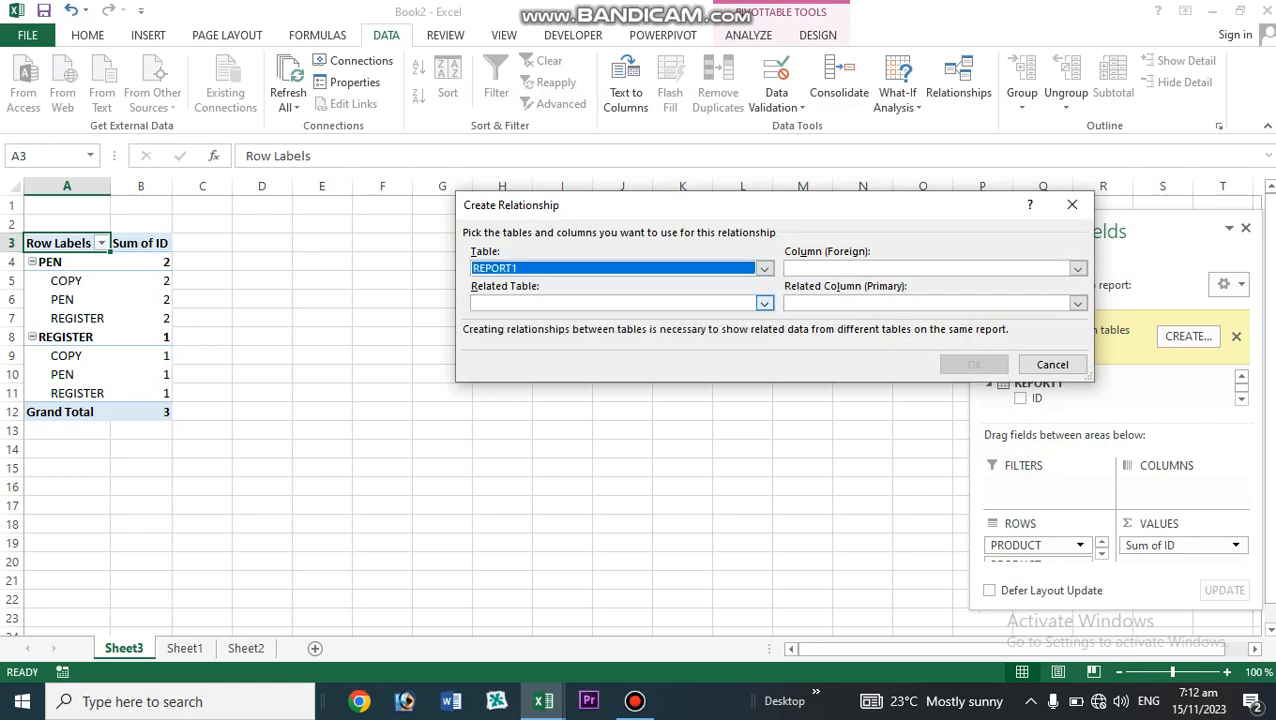
left_click(1077, 268)
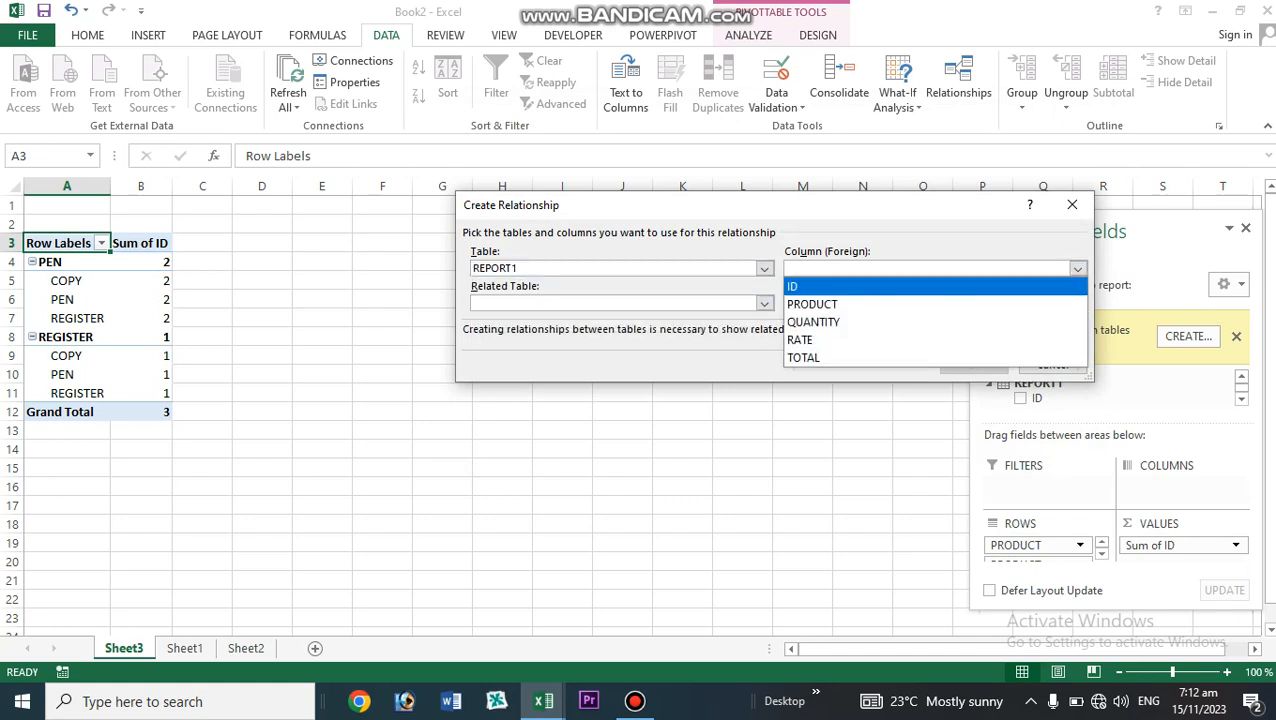
left_click(935, 287)
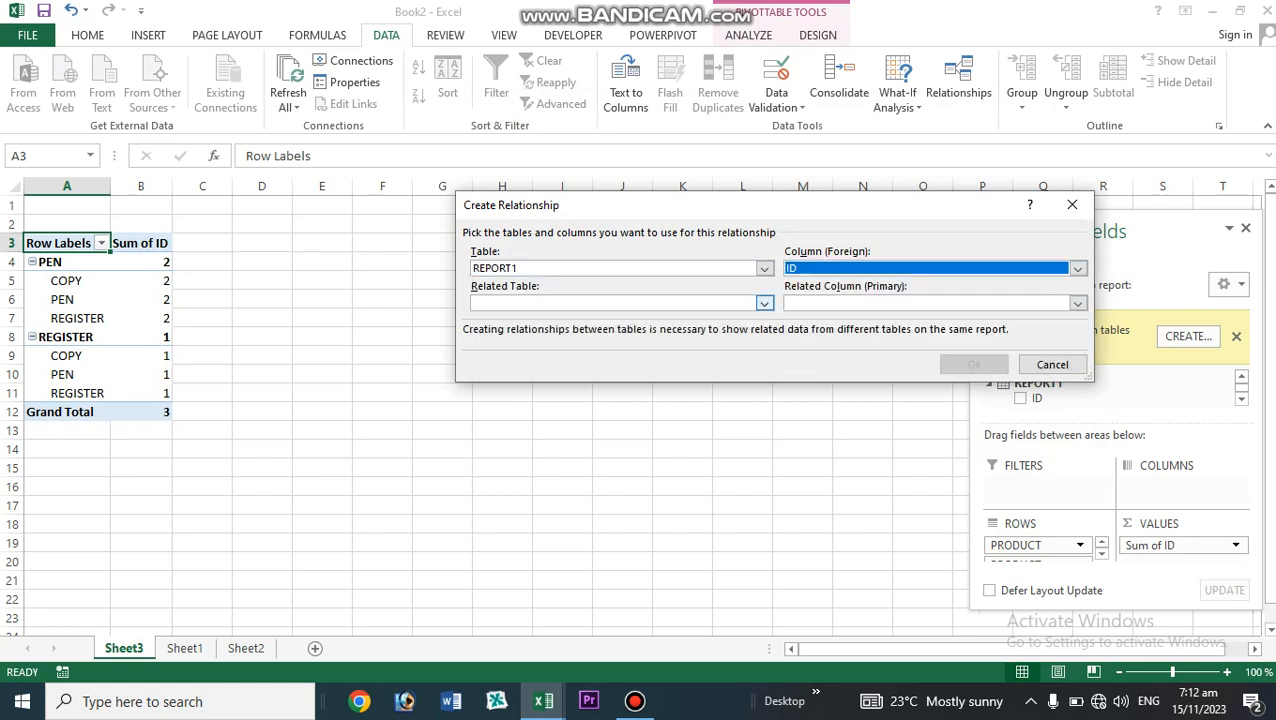
- Set REPORT2 as the related table with ID as the primary column, and create the relationship
left_click(764, 303)
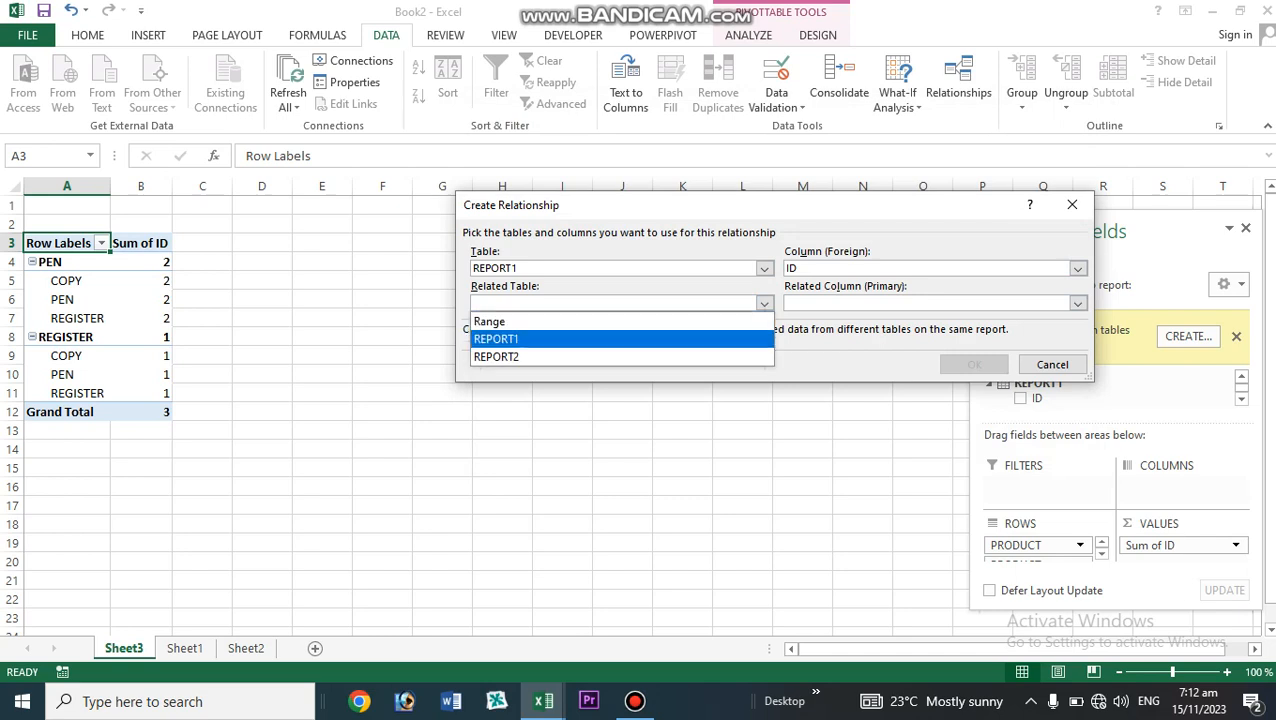
left_click(496, 356)
left_click(1077, 303)
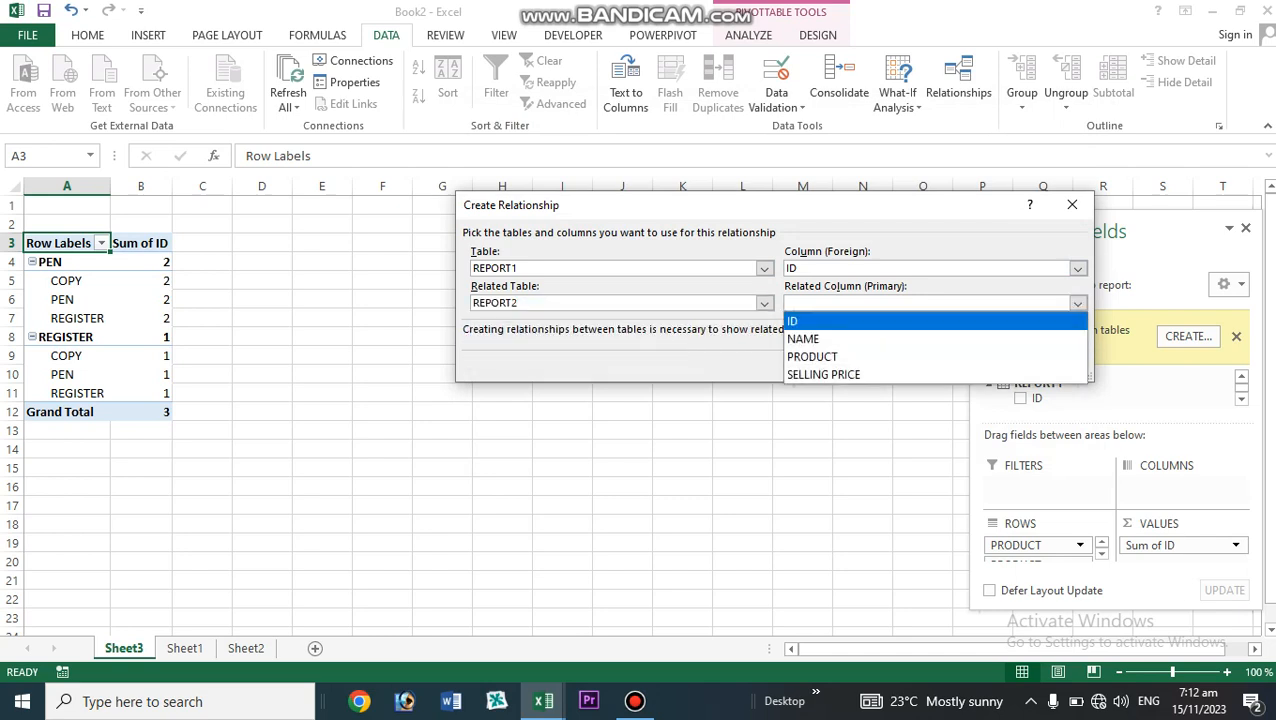
left_click(822, 321)
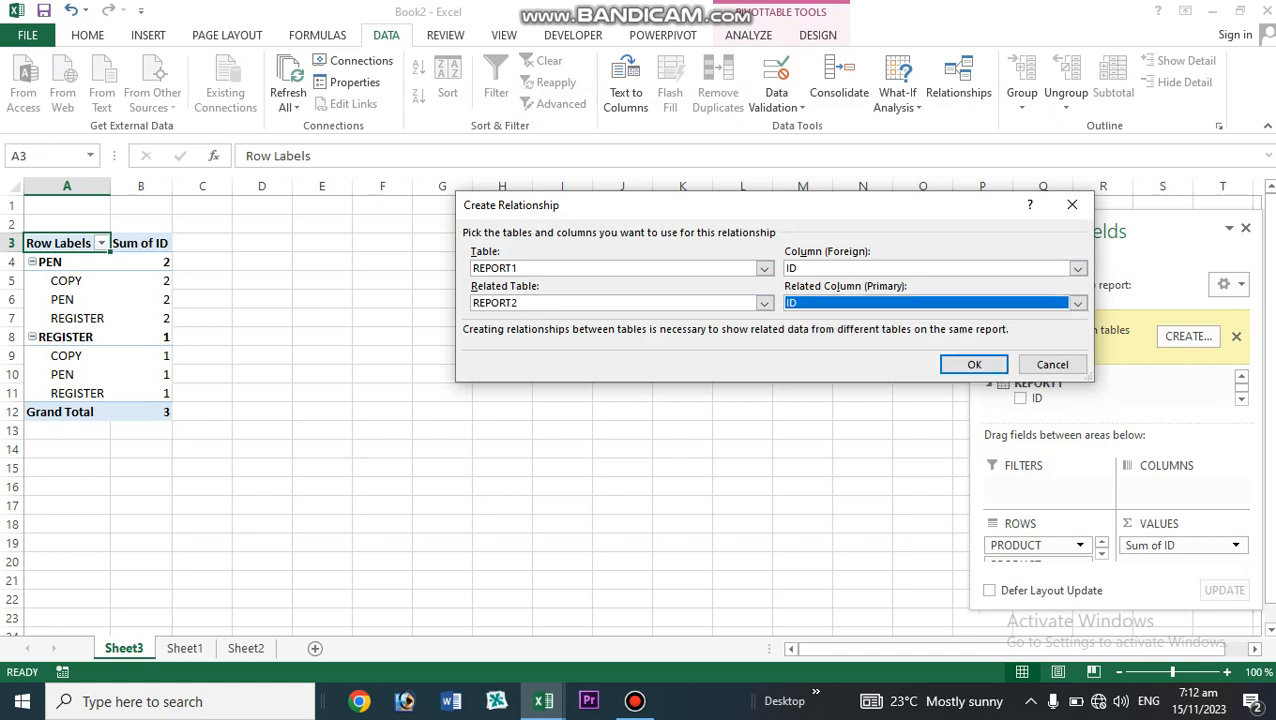
left_click(974, 365)
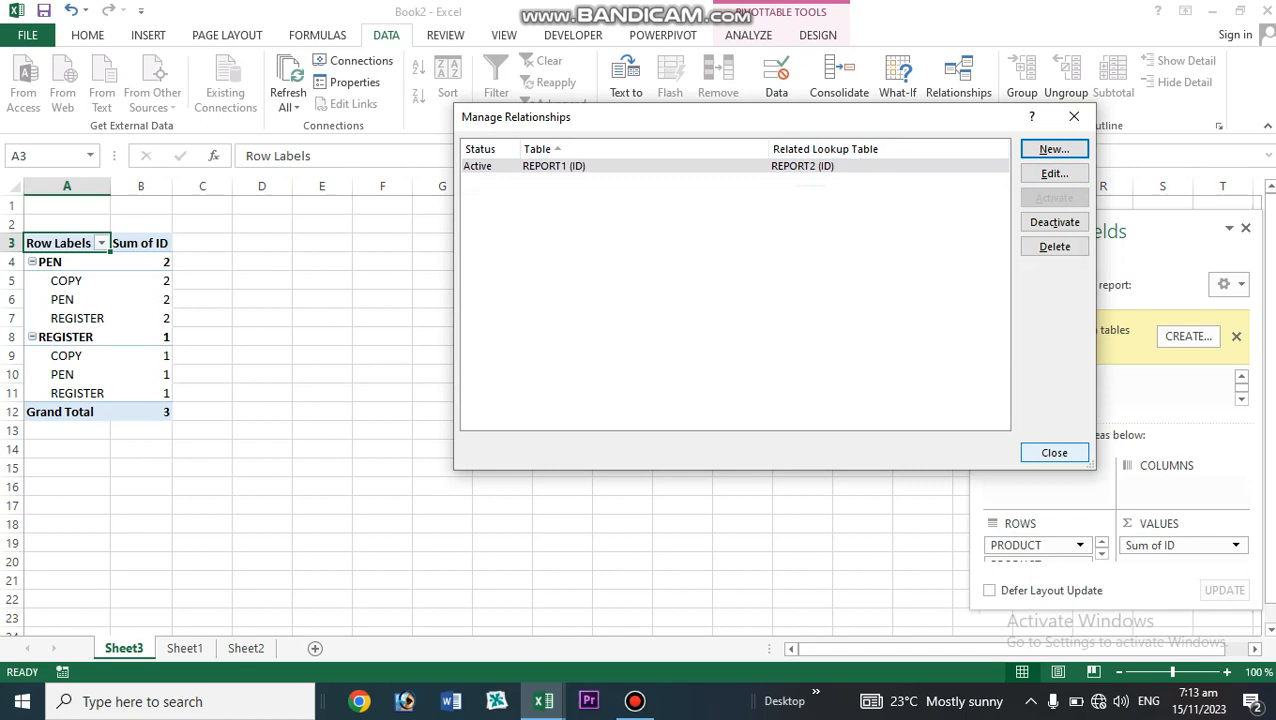
left_click(1054, 452)
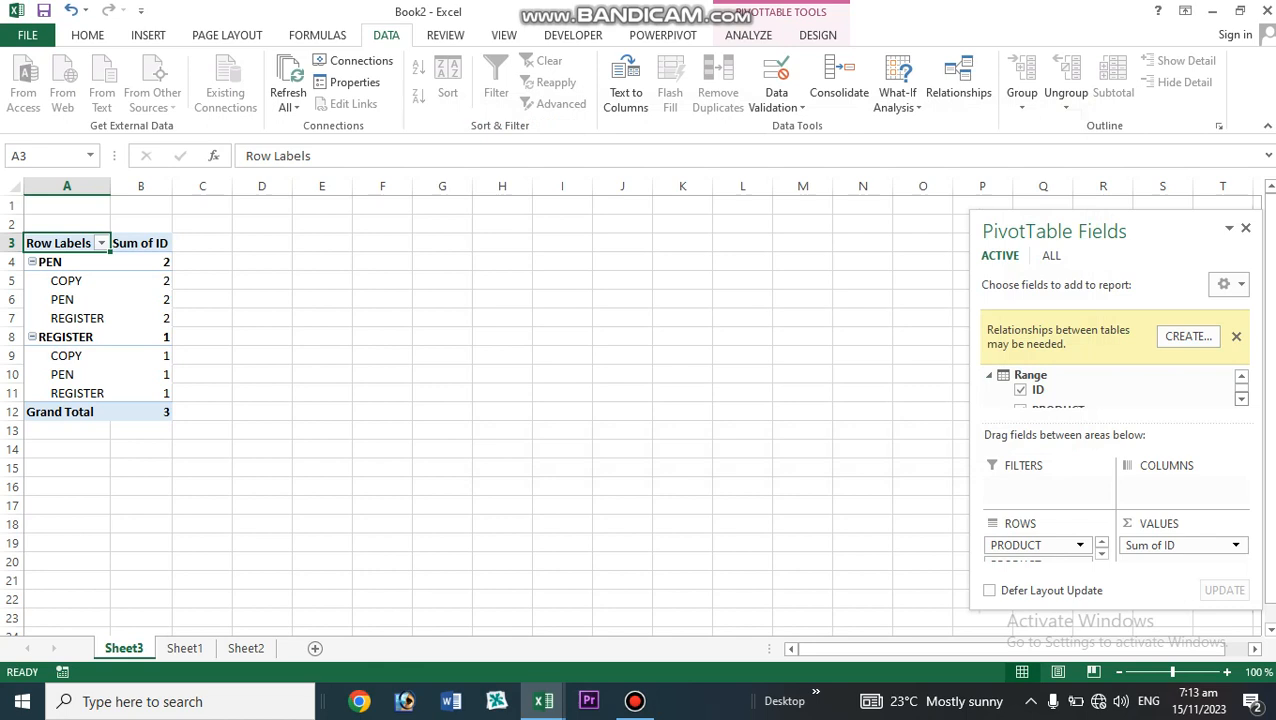
- Dismiss the relationship notice in the PivotTable field list and add the ID field from REPORT1 to the PivotTable
left_click(1236, 336)
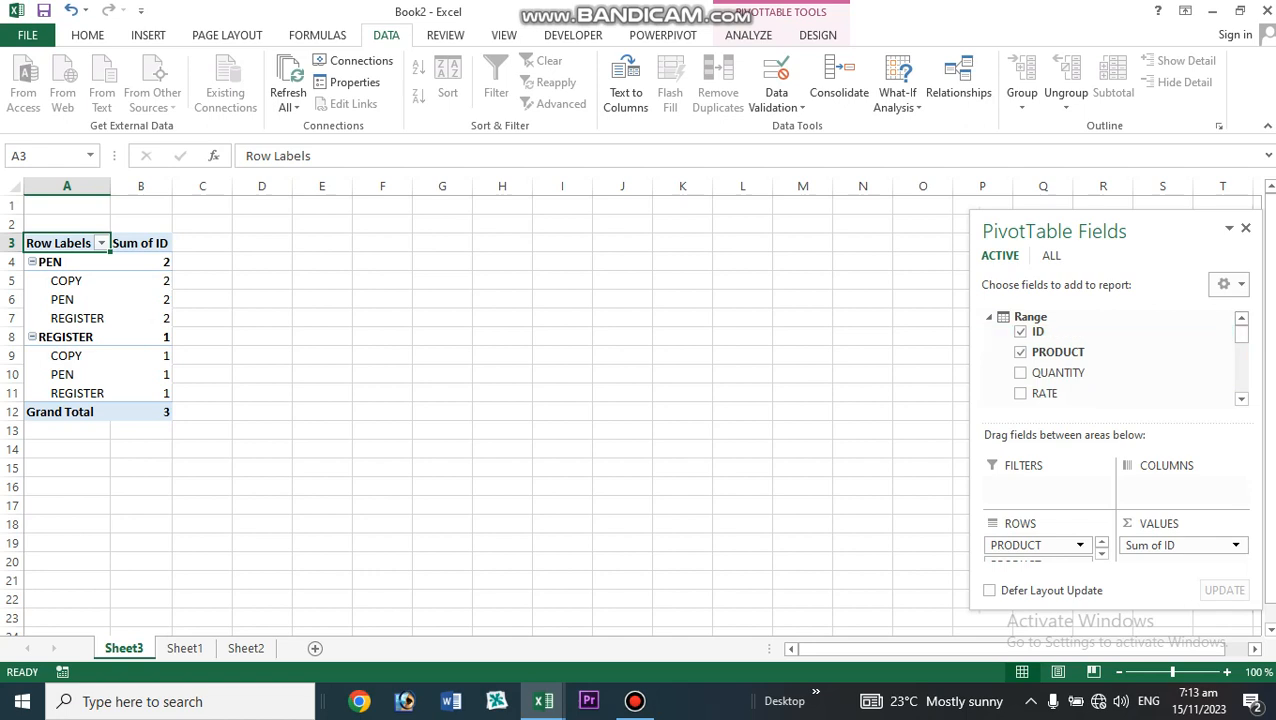
scroll(1110, 360, "down", 3)
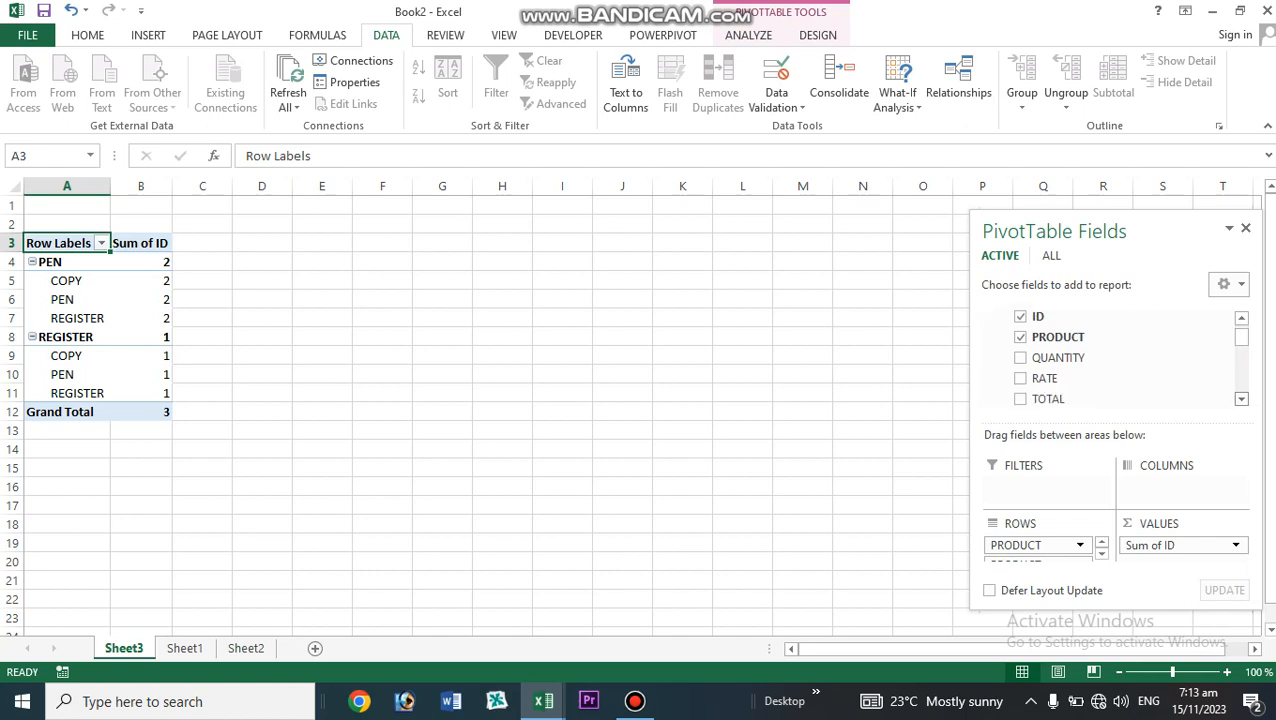
scroll(1110, 360, "down", 5)
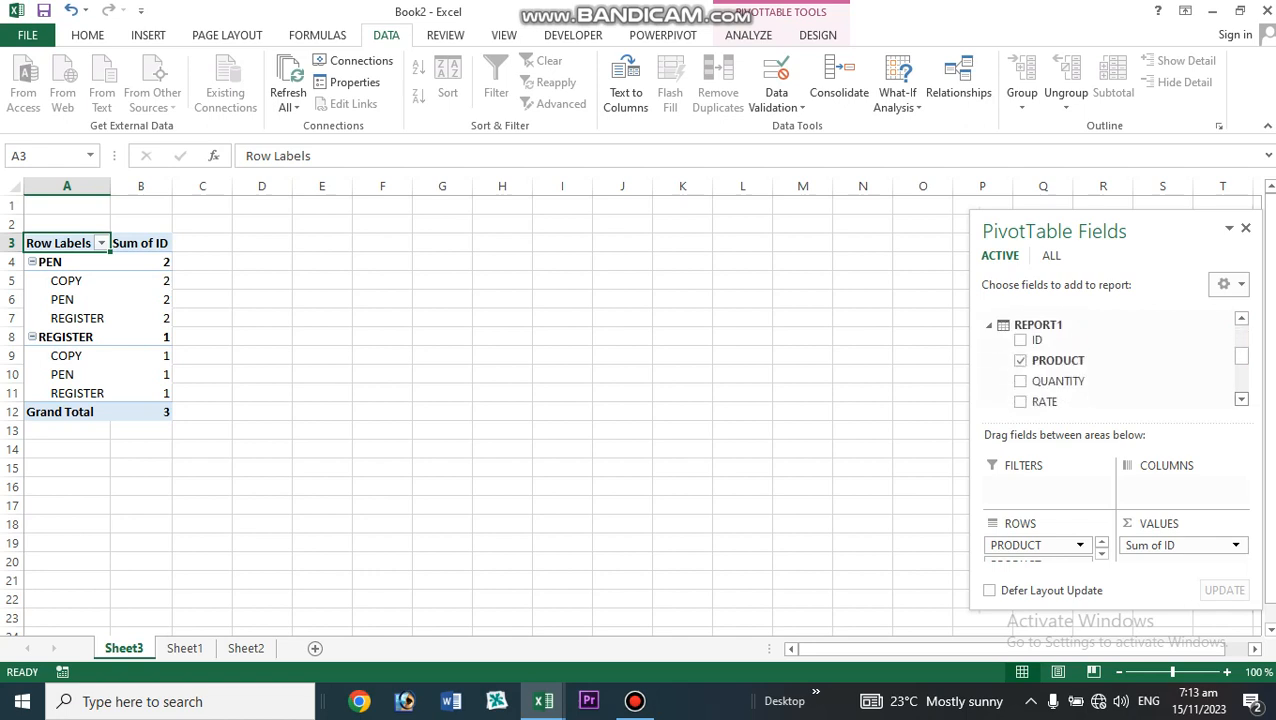
scroll(1110, 365, "down", 1)
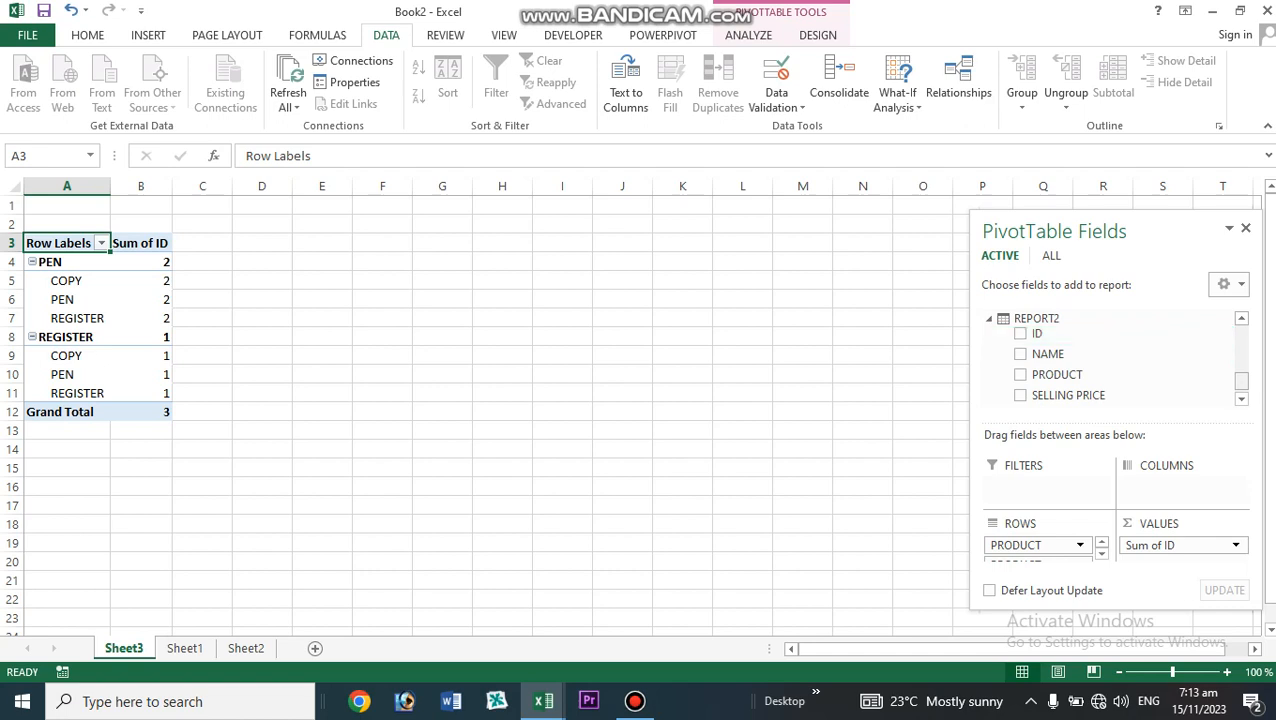
left_click_drag(1242, 381, 1242, 355)
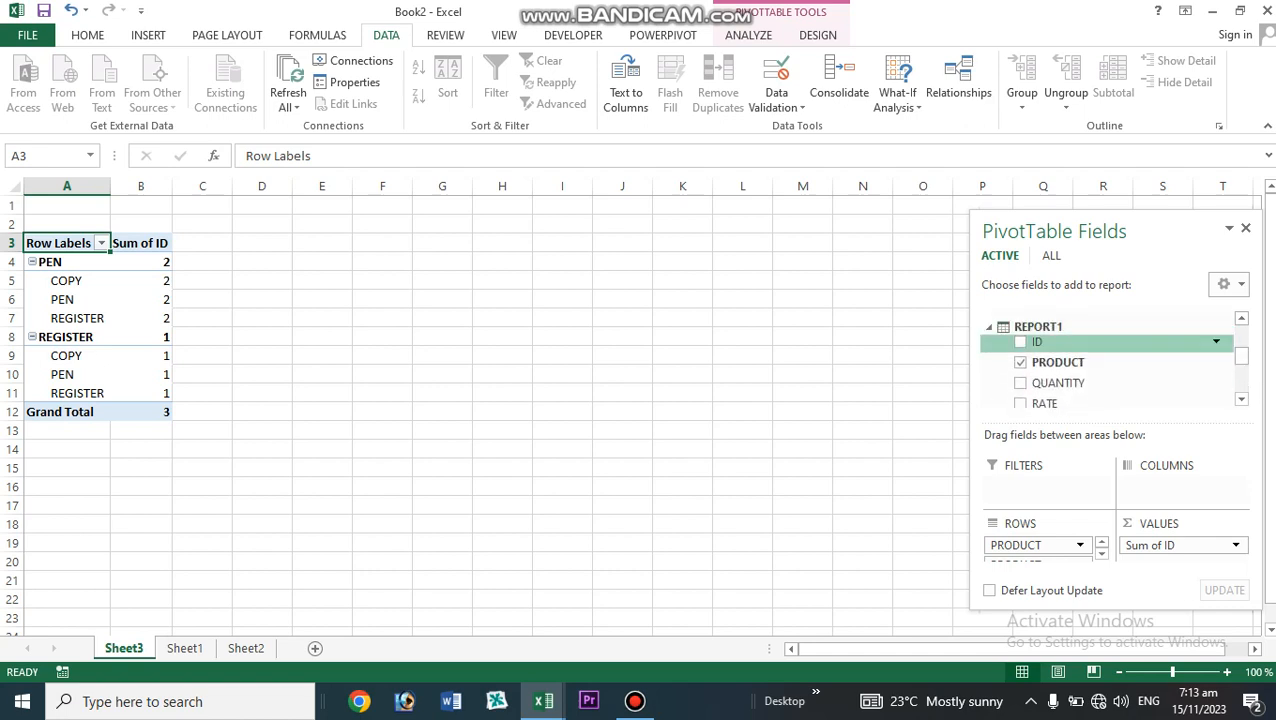
left_click(1020, 342)
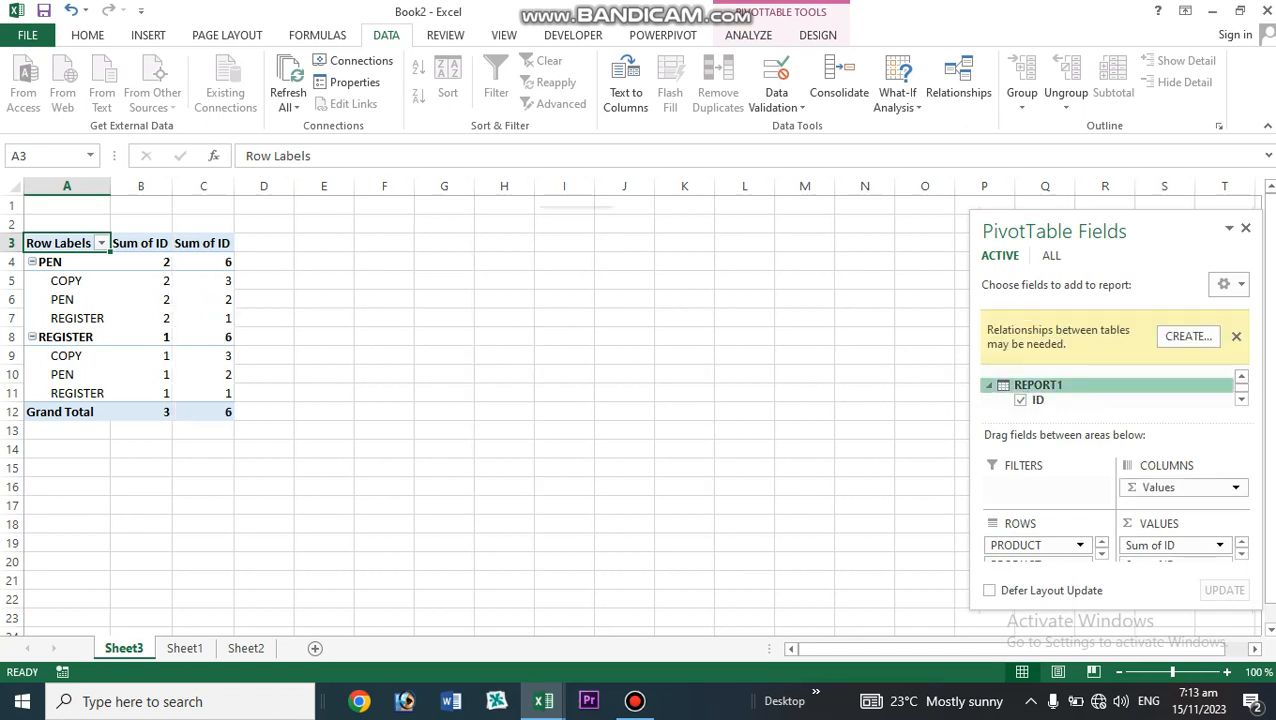
- Dismiss the relationship notice again and add the NAME field from REPORT2 to the PivotTable
left_click(1236, 336)
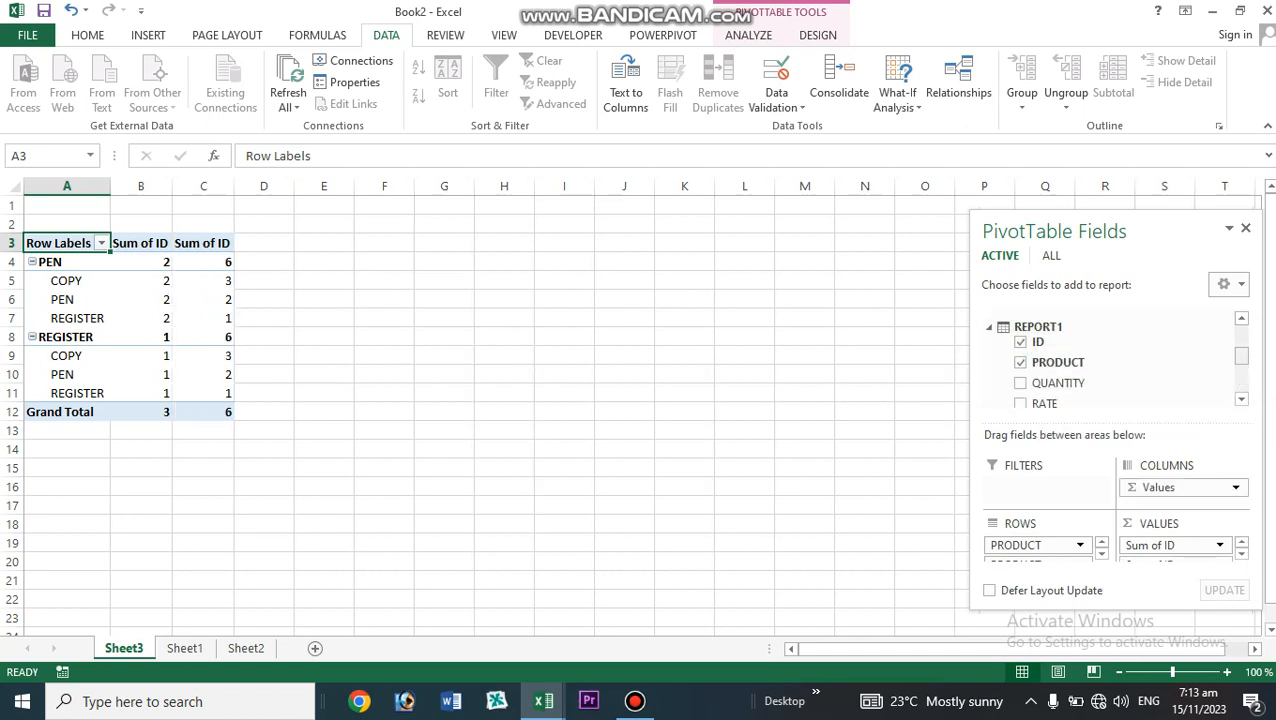
left_click_drag(1242, 356, 1242, 380)
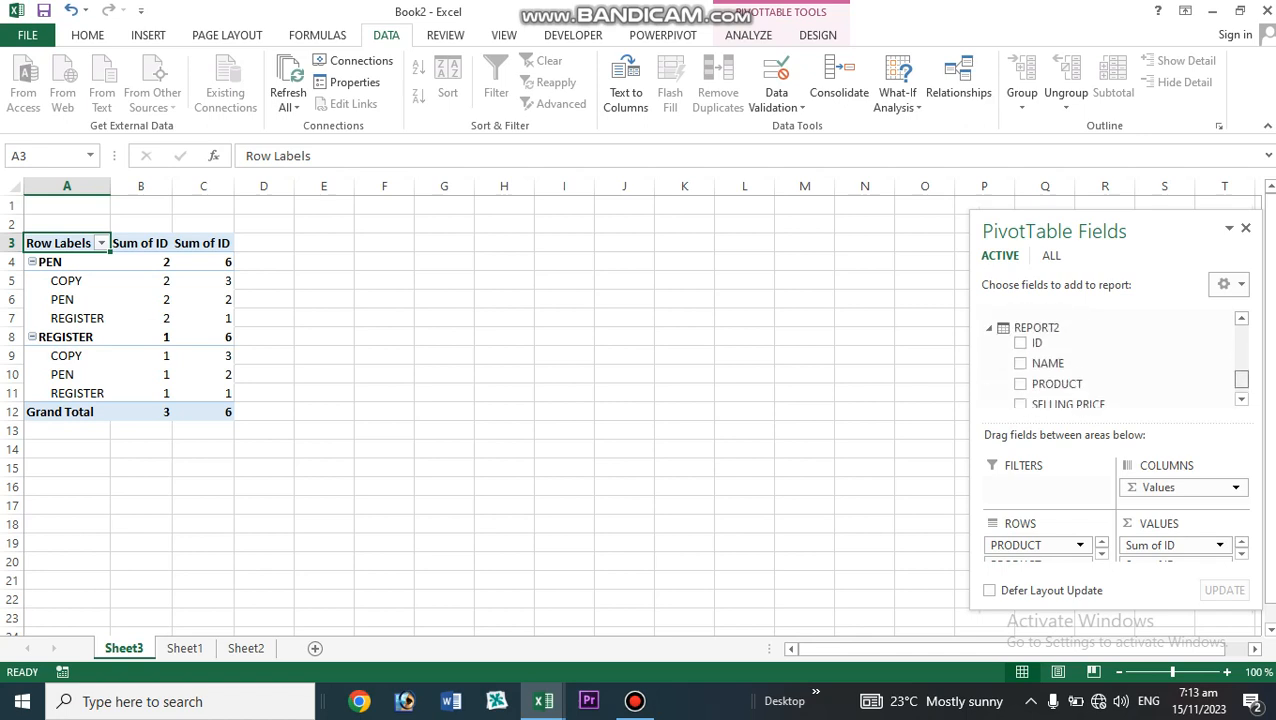
left_click(1020, 363)
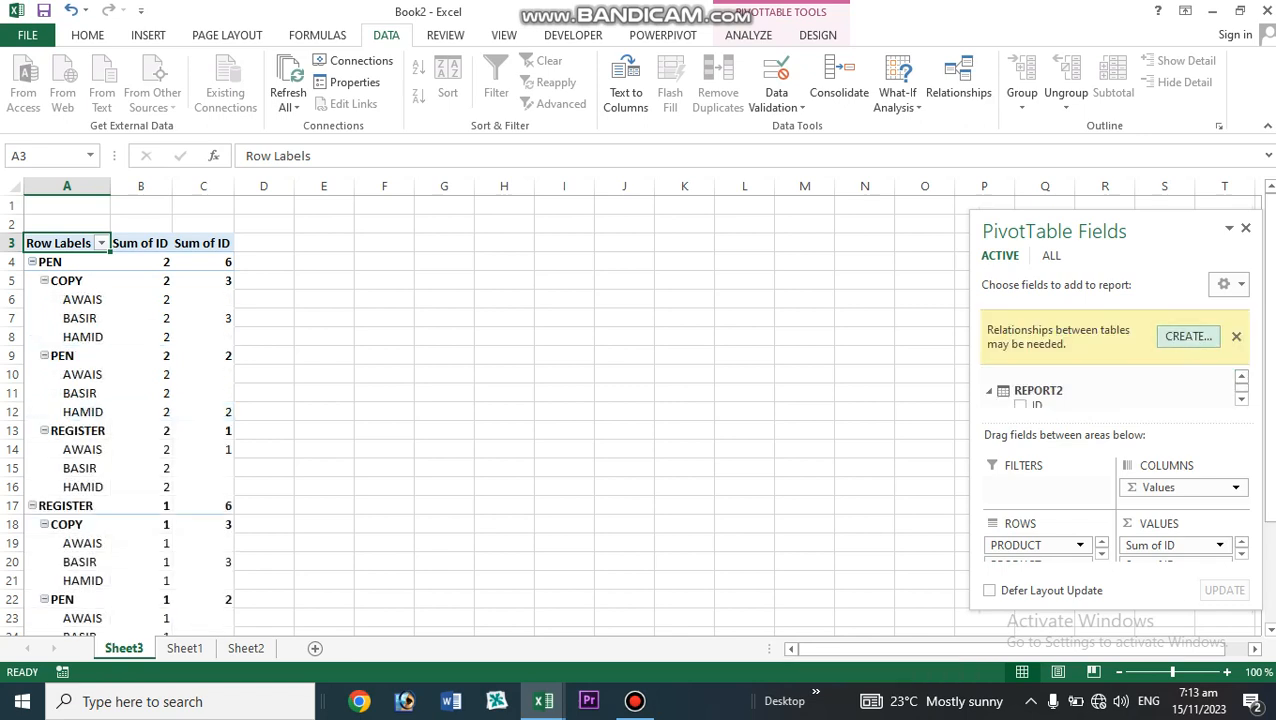
- Try to create another relationship from REPORT1's ID column to REPORT2's ID column through the field list's relationship notice
left_click(1188, 336)
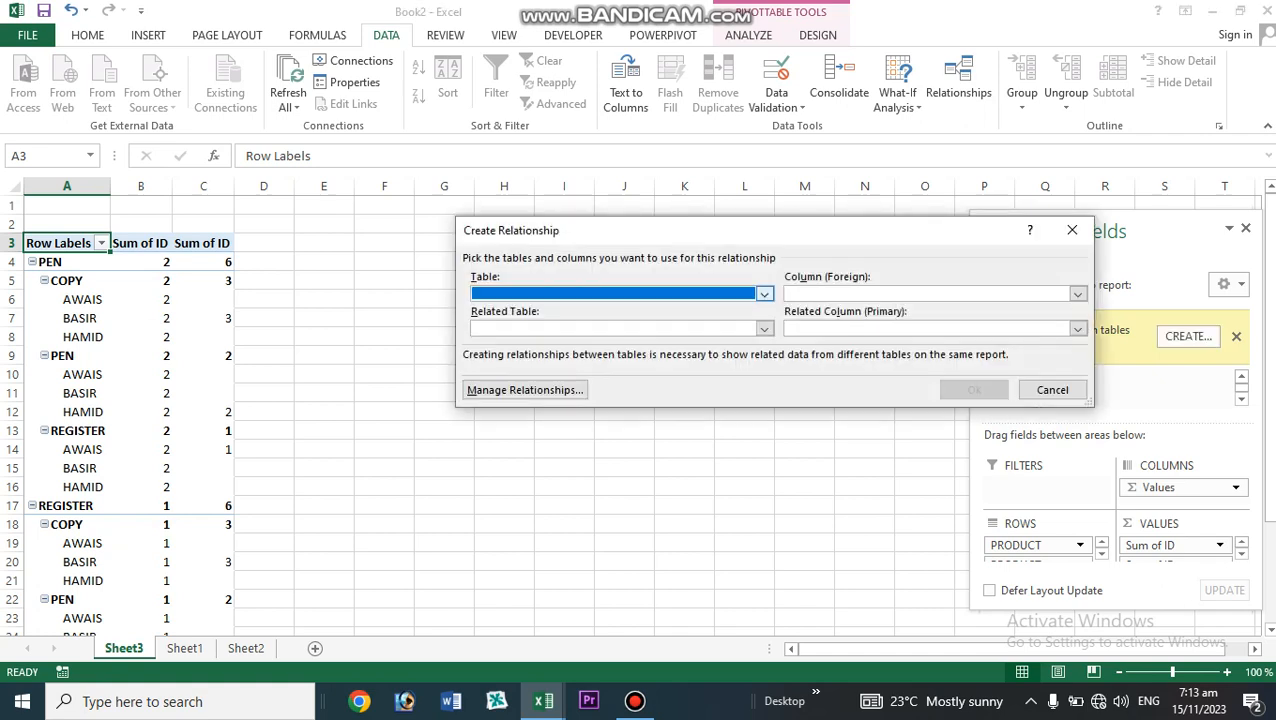
left_click(764, 294)
left_click(762, 329)
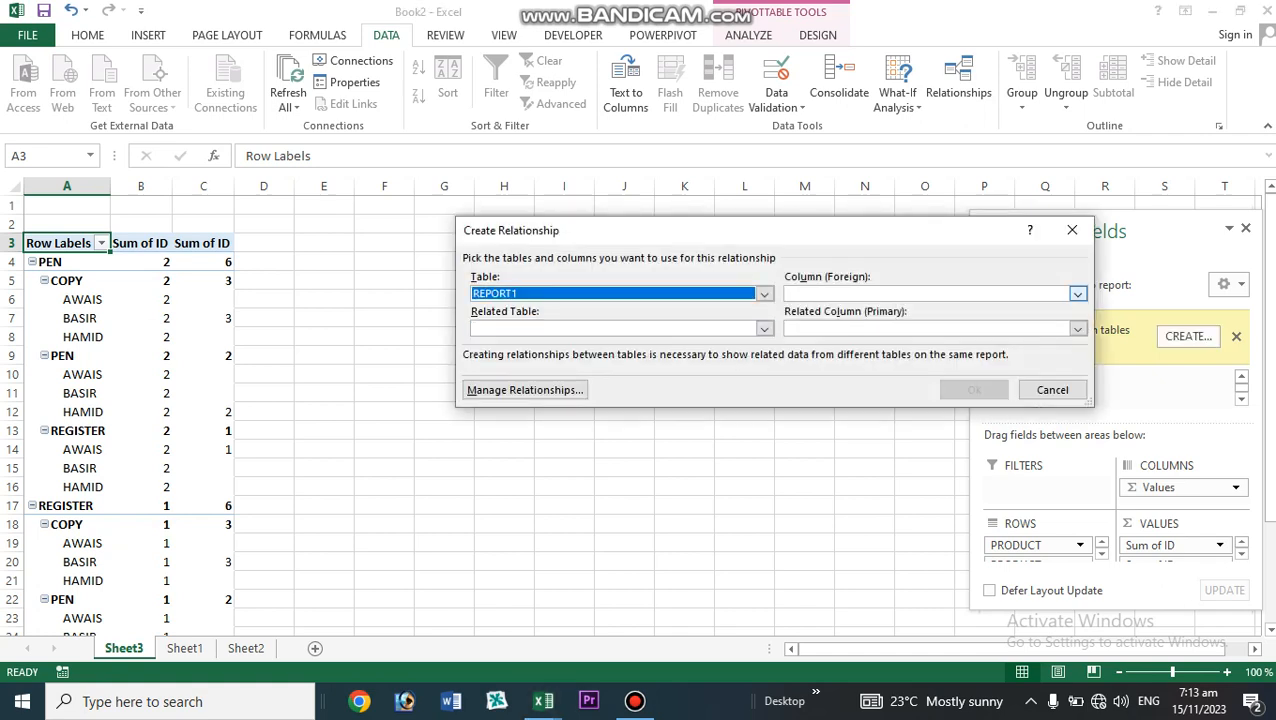
left_click(1078, 293)
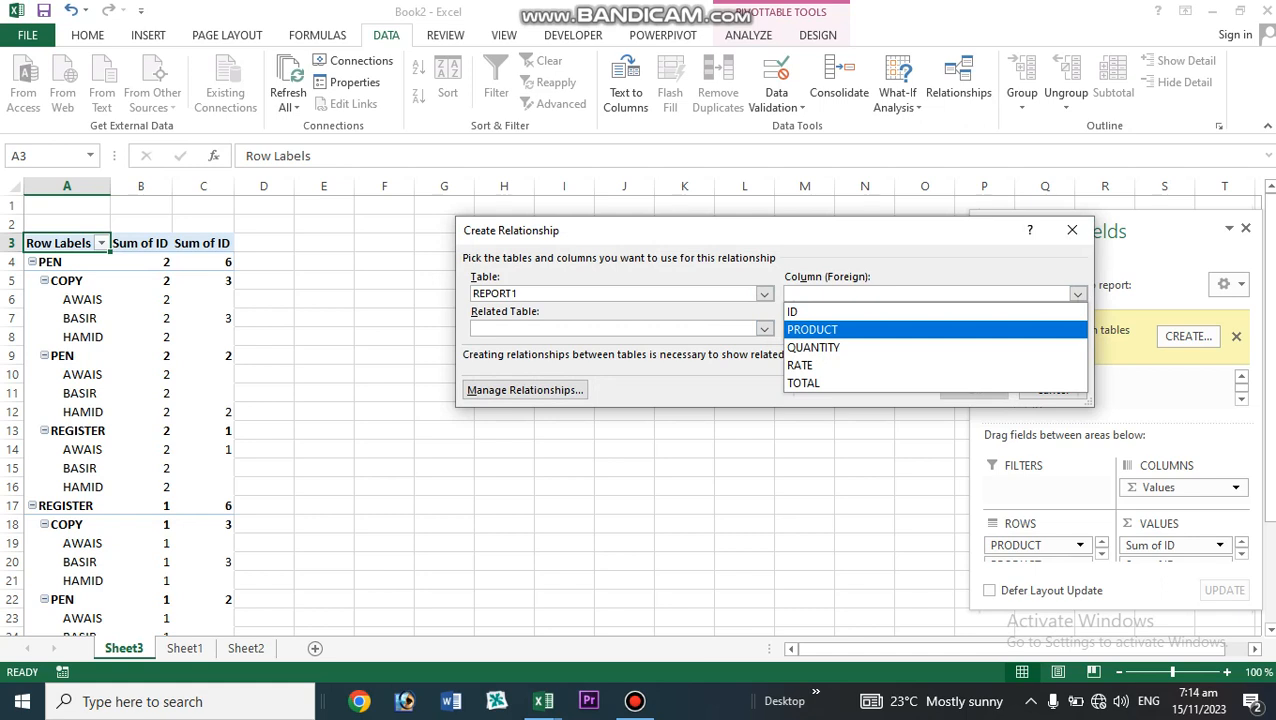
left_click(800, 311)
left_click(764, 329)
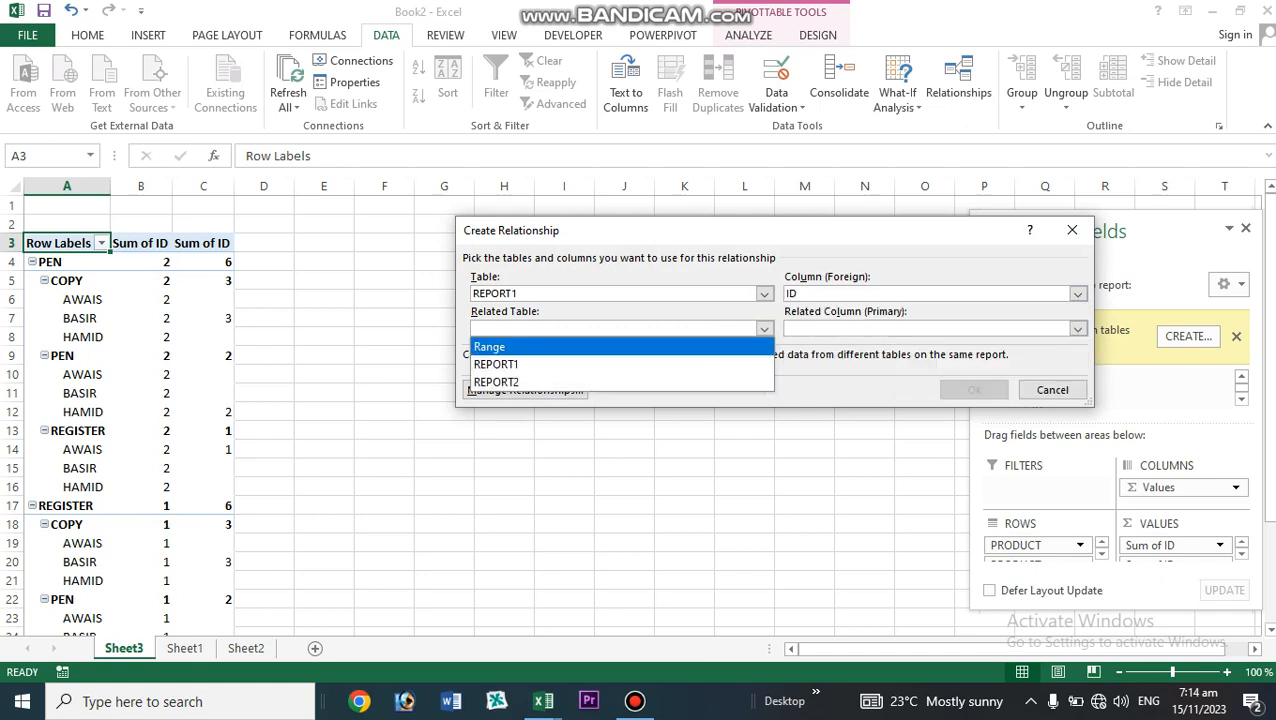
left_click(620, 364)
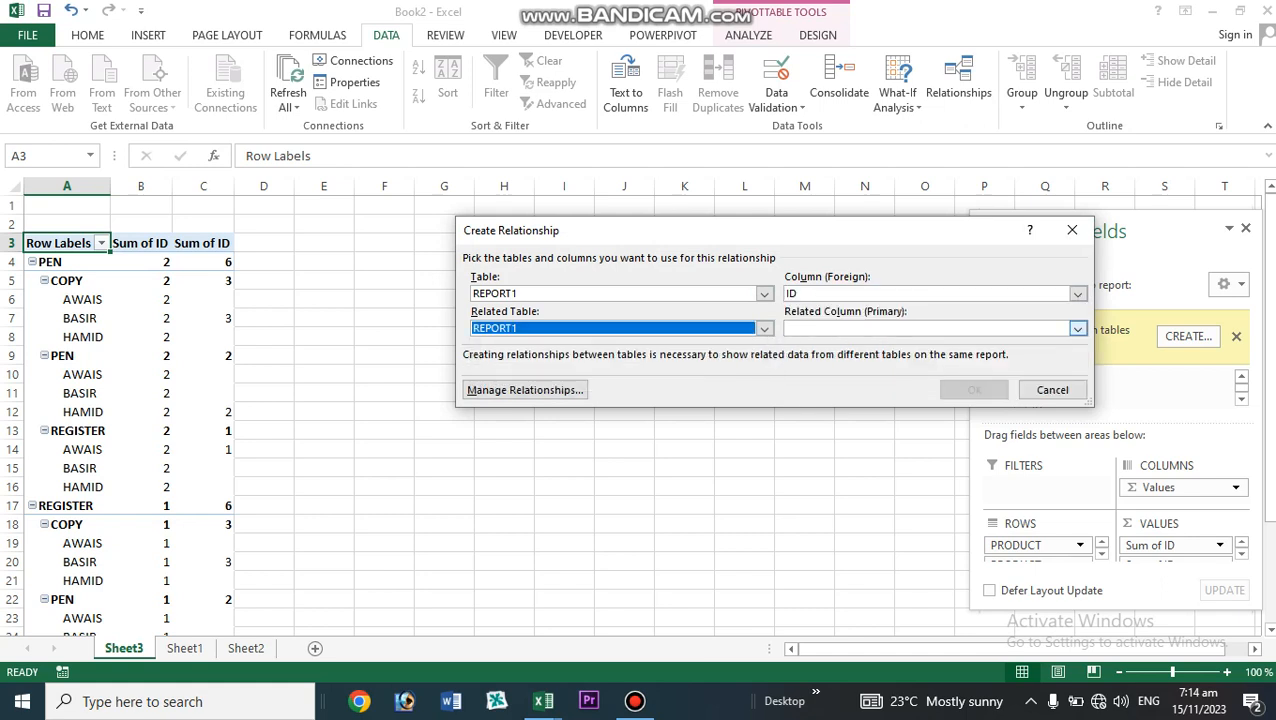
left_click(764, 329)
left_click(496, 382)
left_click(1077, 329)
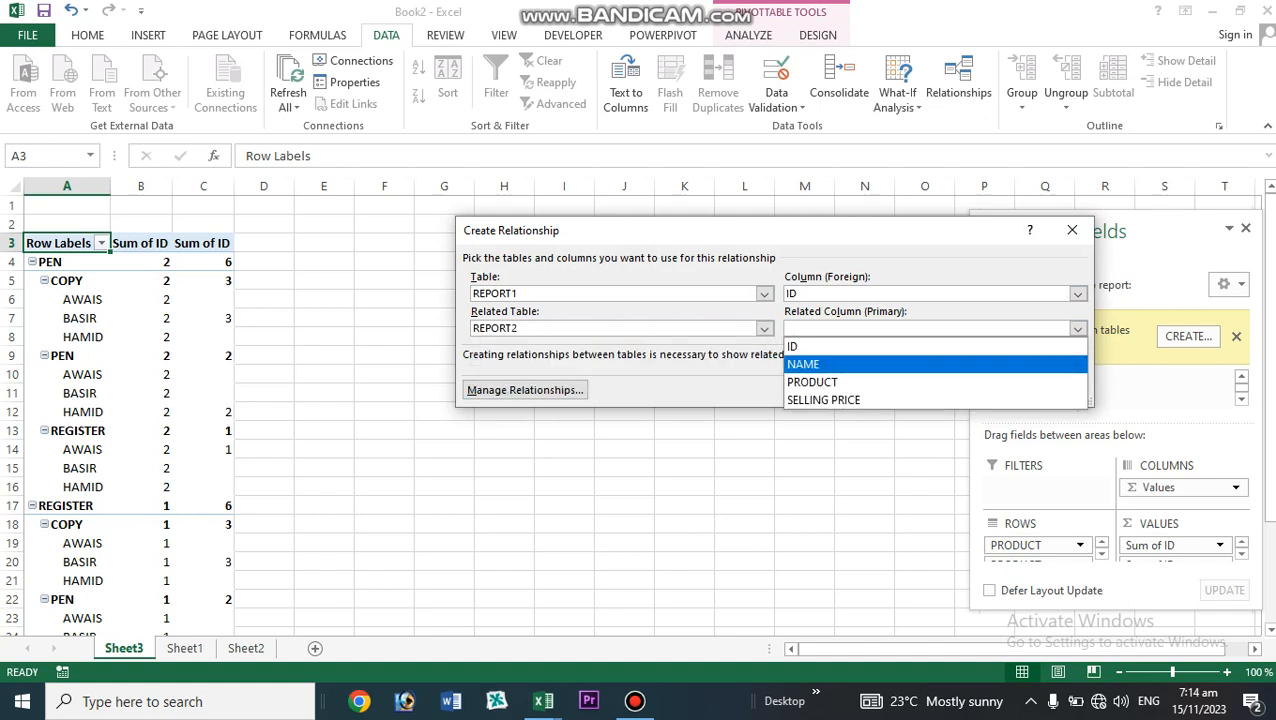
left_click(793, 346)
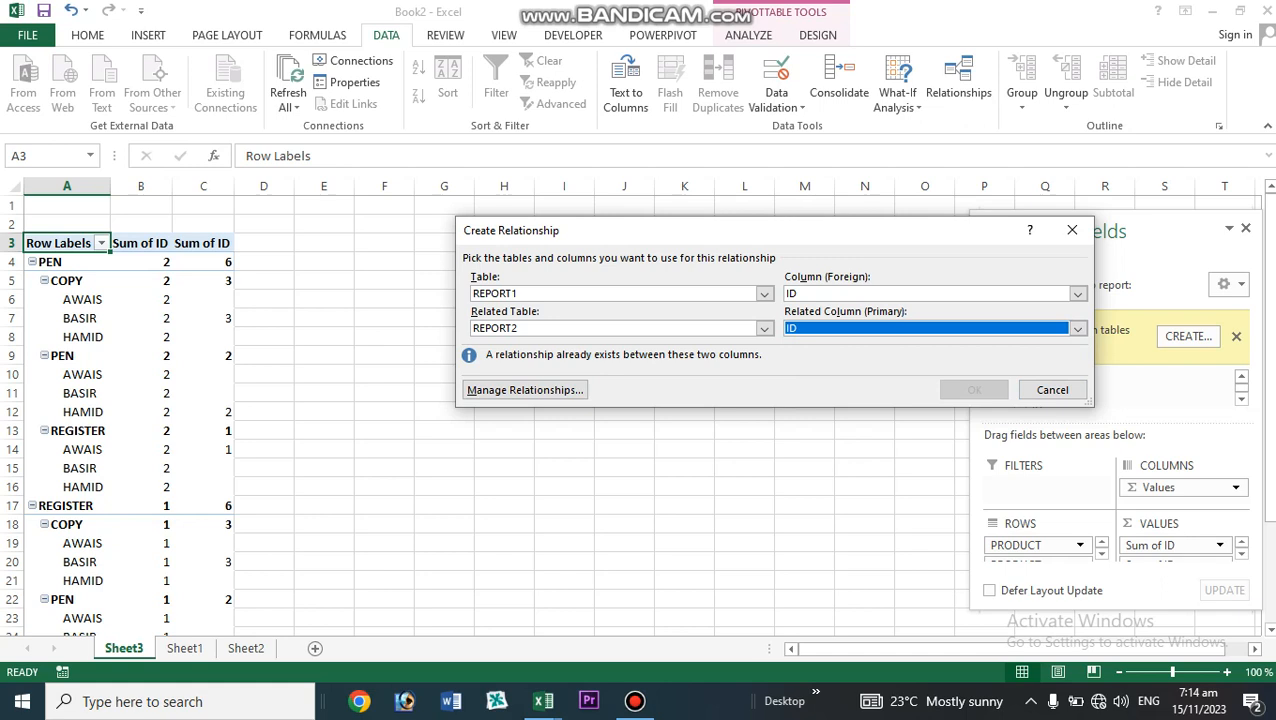
left_click(1072, 230)
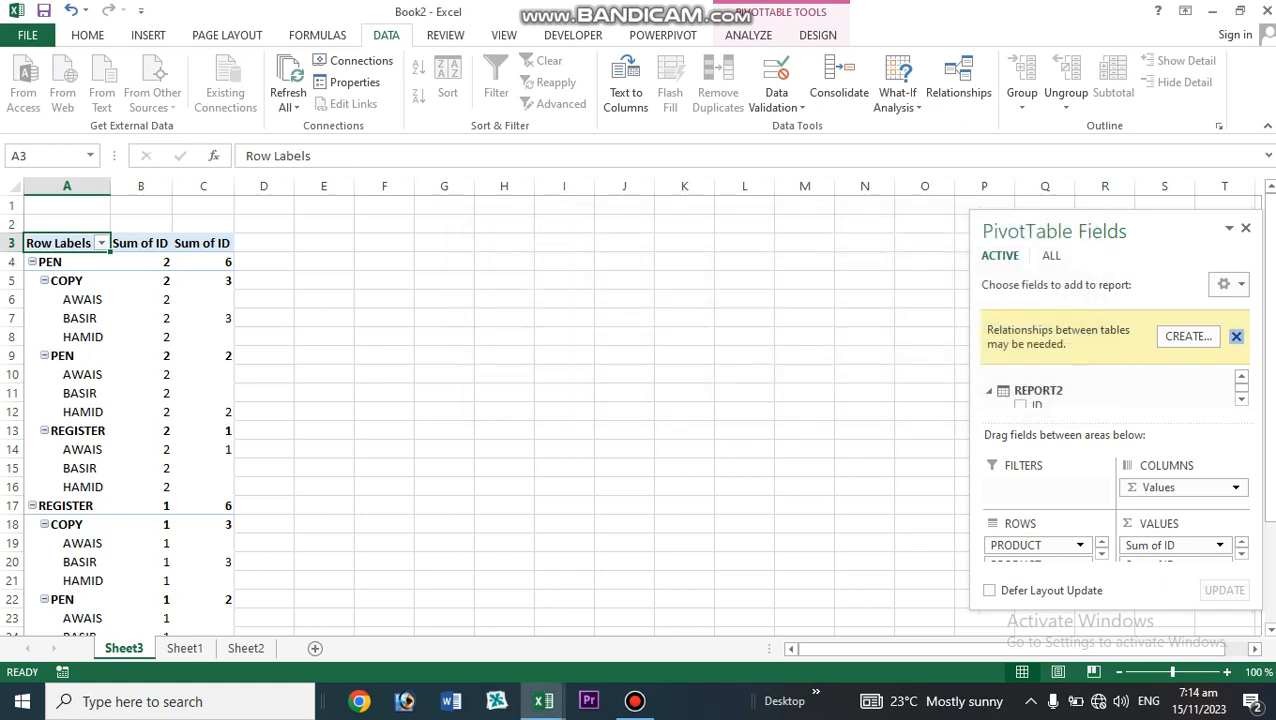
left_click(1236, 336)
scroll(1110, 360, "down", 1)
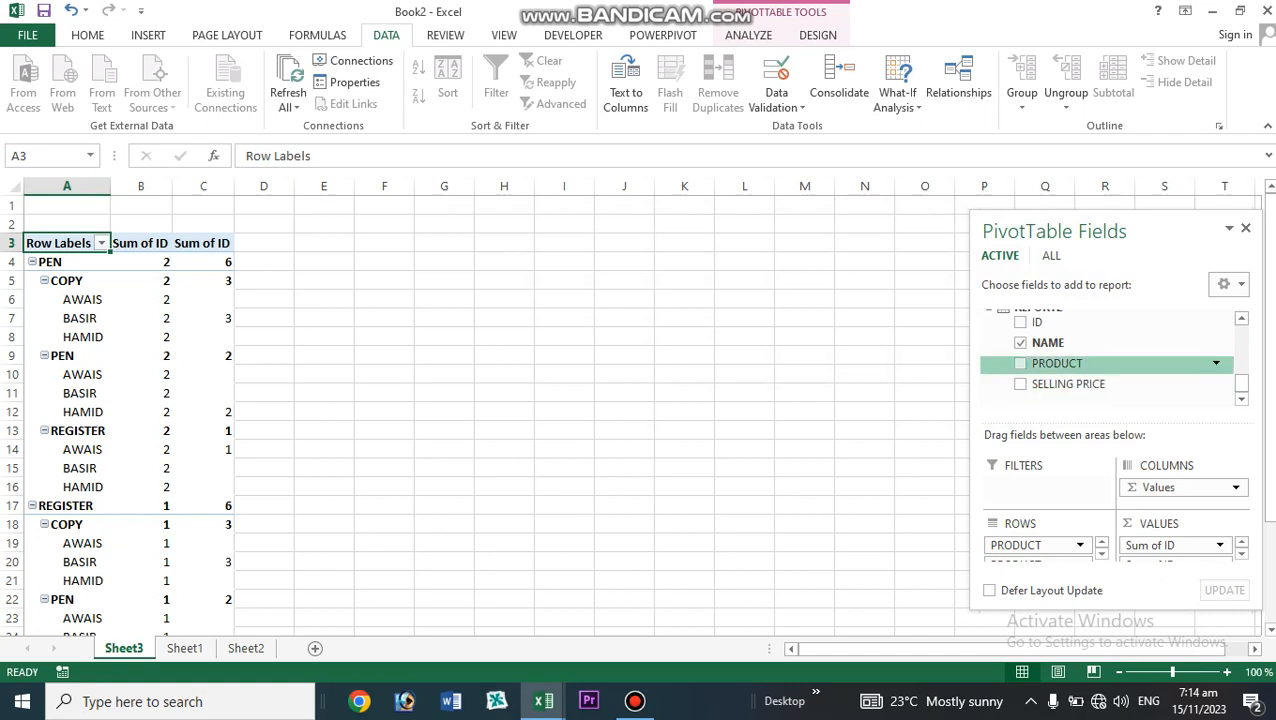
left_click(1020, 363)
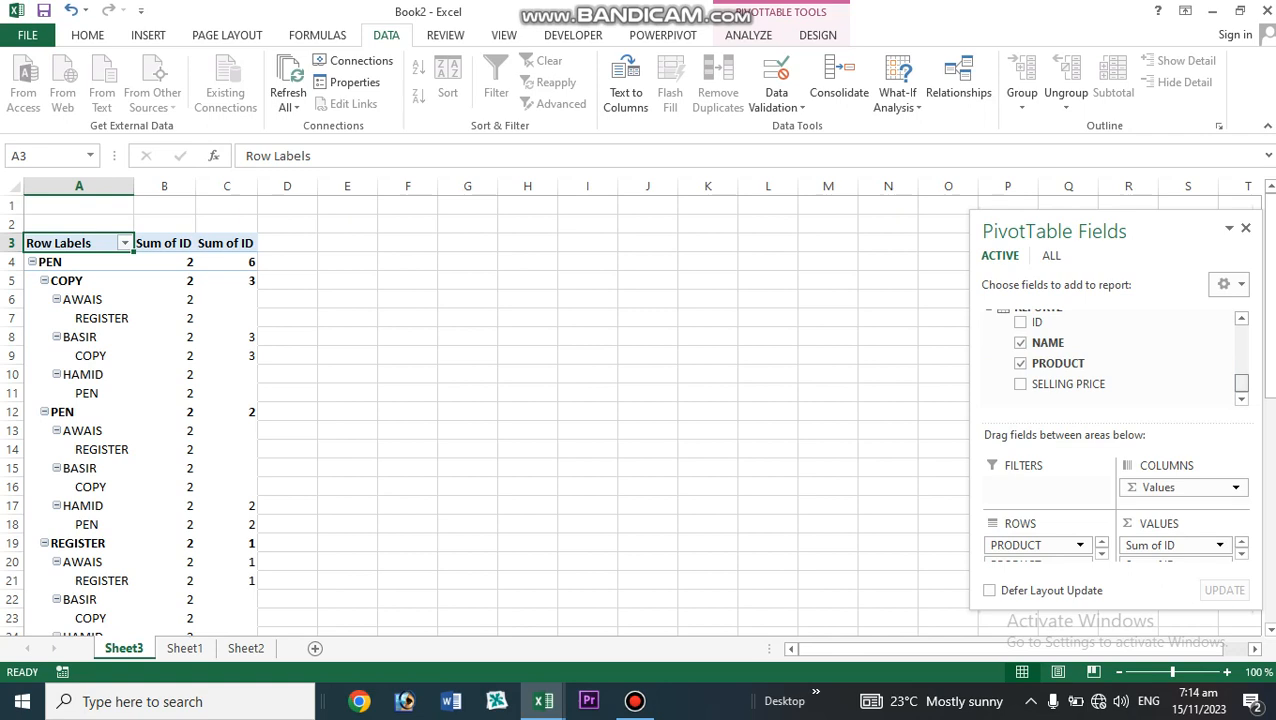
mouse_move(1241, 383)
left_mouse_down()
mouse_move(1241, 354)
mouse_move(1241, 383)
left_mouse_up()
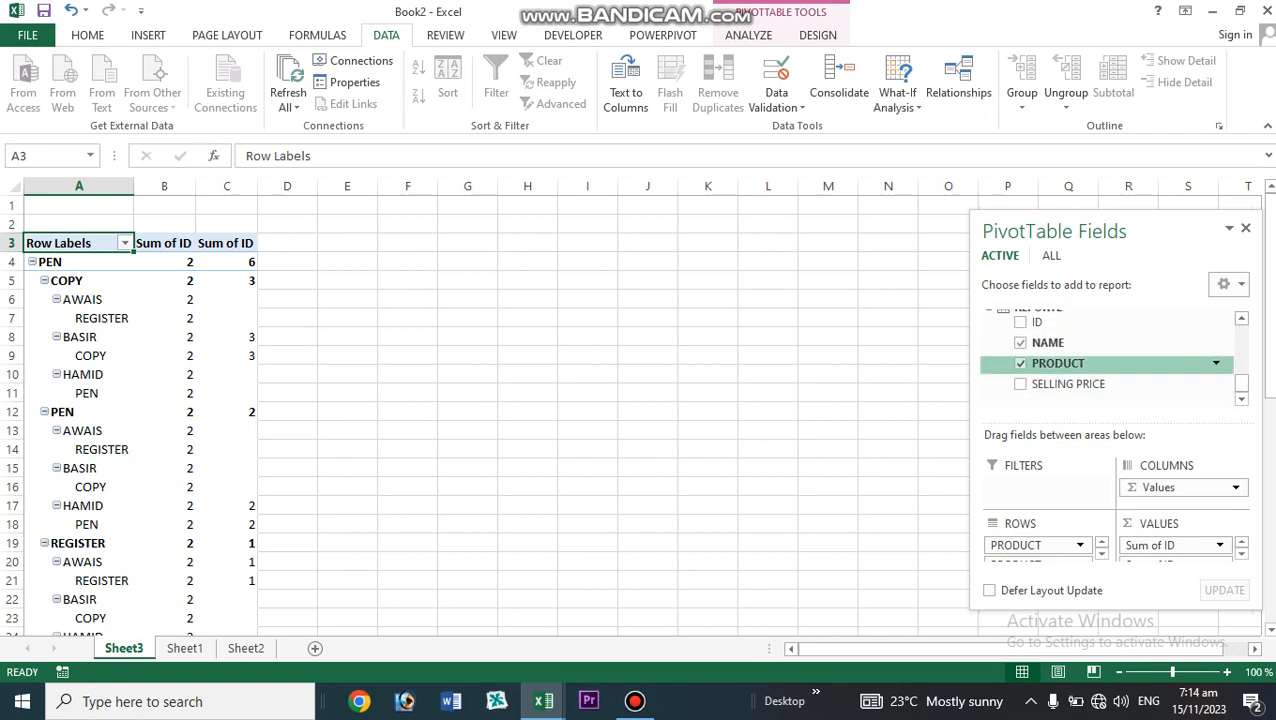
left_click(1020, 363)
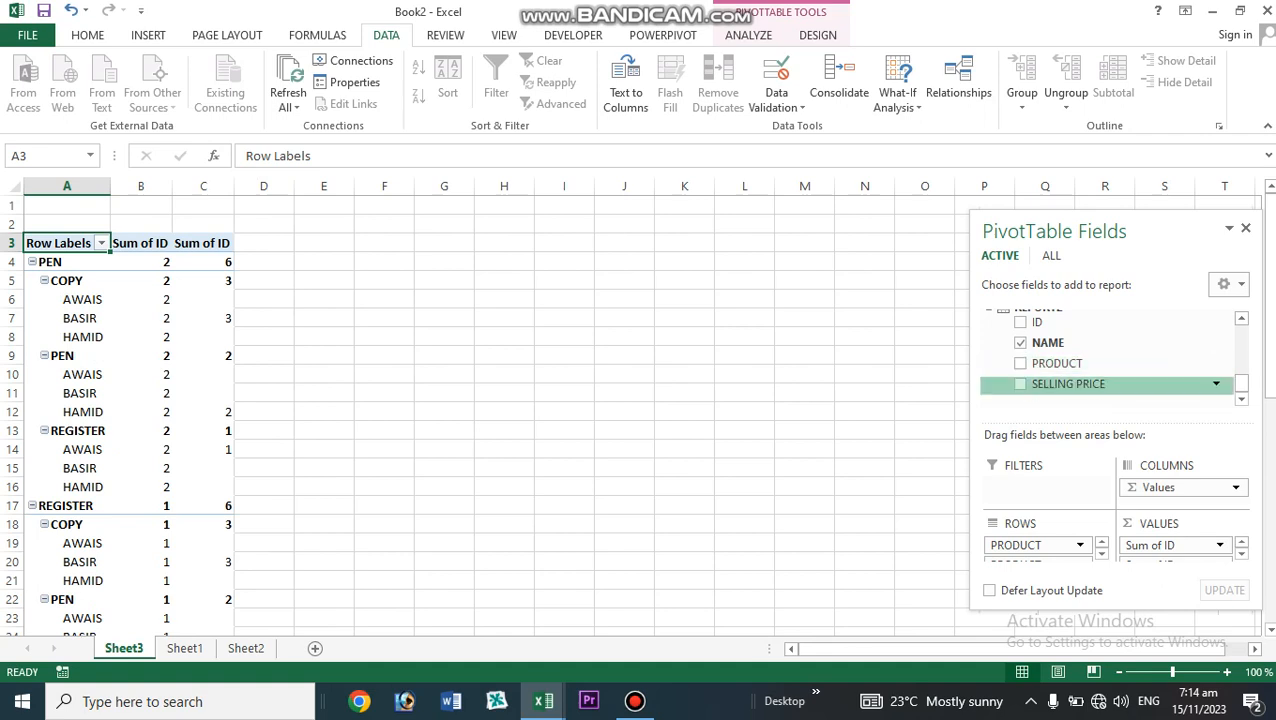
- Add REPORT2's SELLING PRICE and the Range table's QUANTITY, RATE and TOTAL fields to the PivotTable, dismissing the relationship notice
left_click(1020, 384)
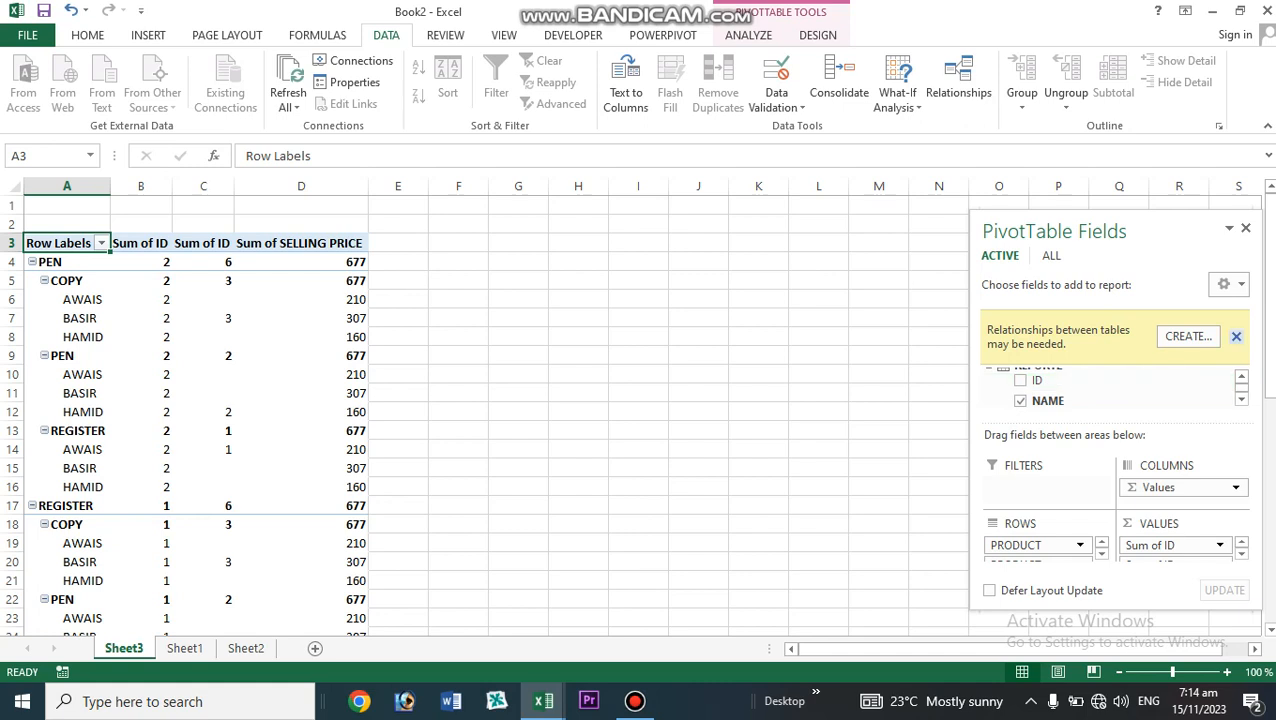
left_click(1236, 336)
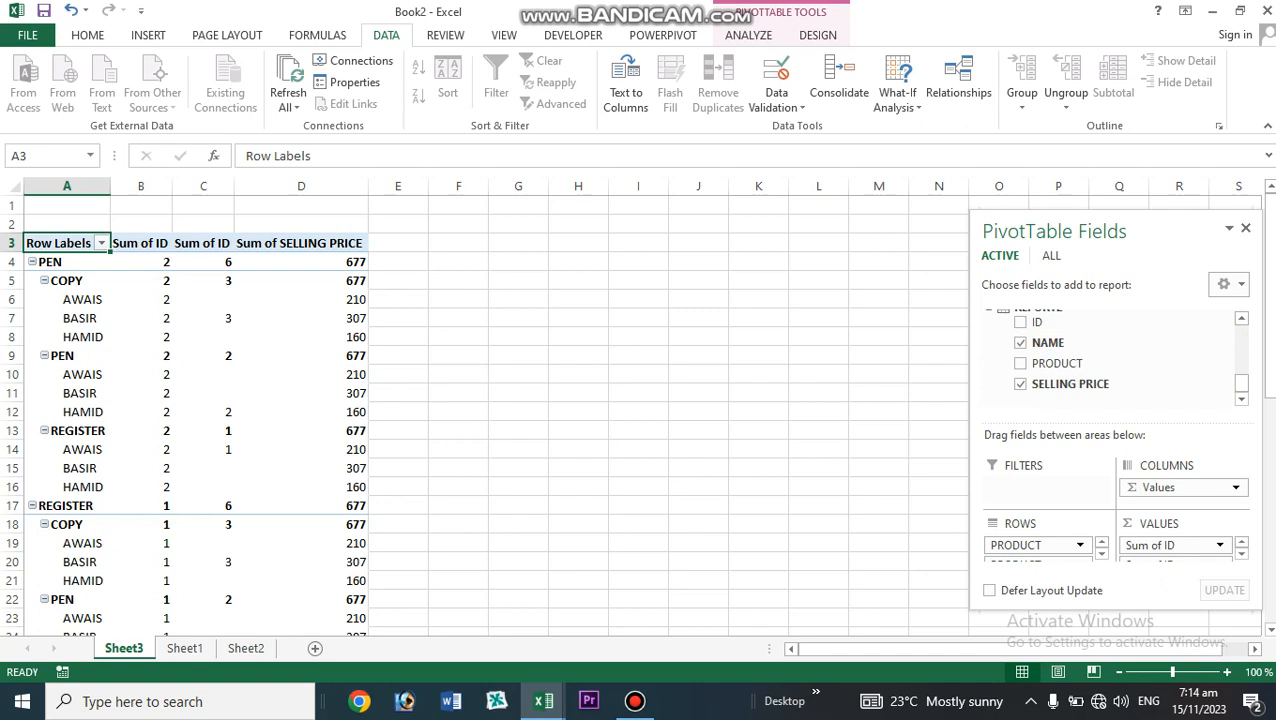
left_click_drag(1241, 383, 1241, 343)
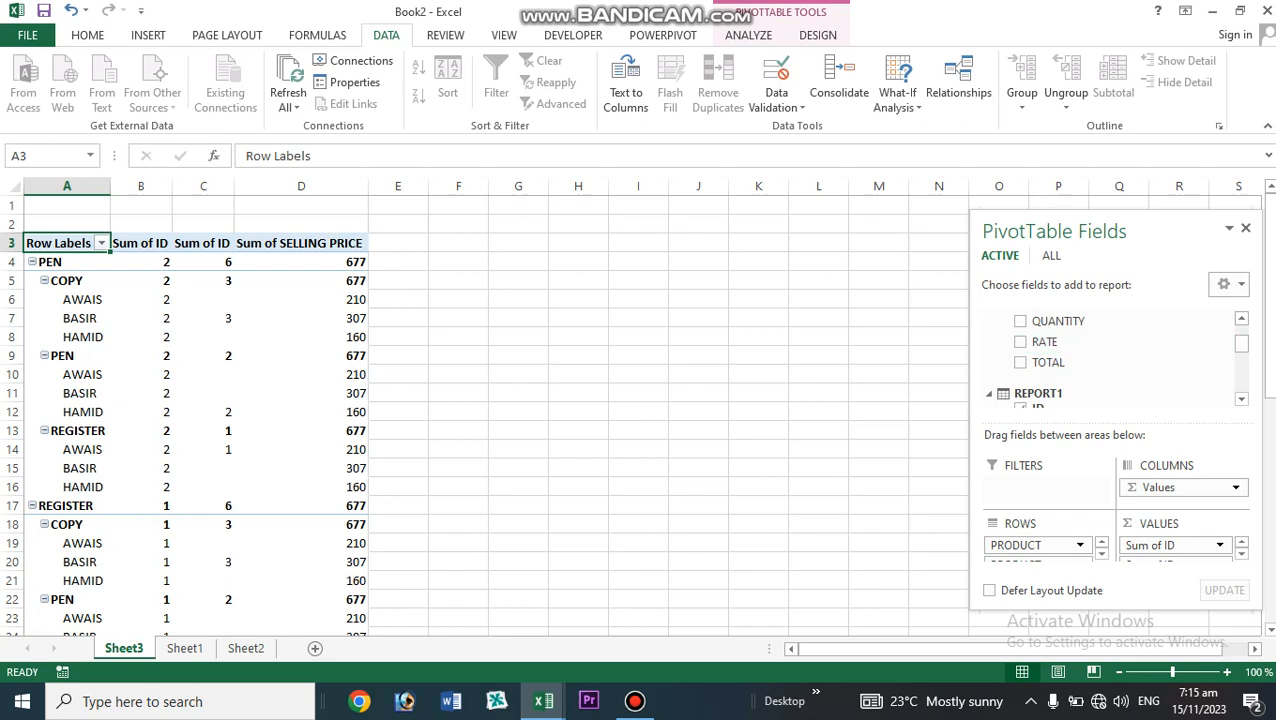
left_click(1020, 321)
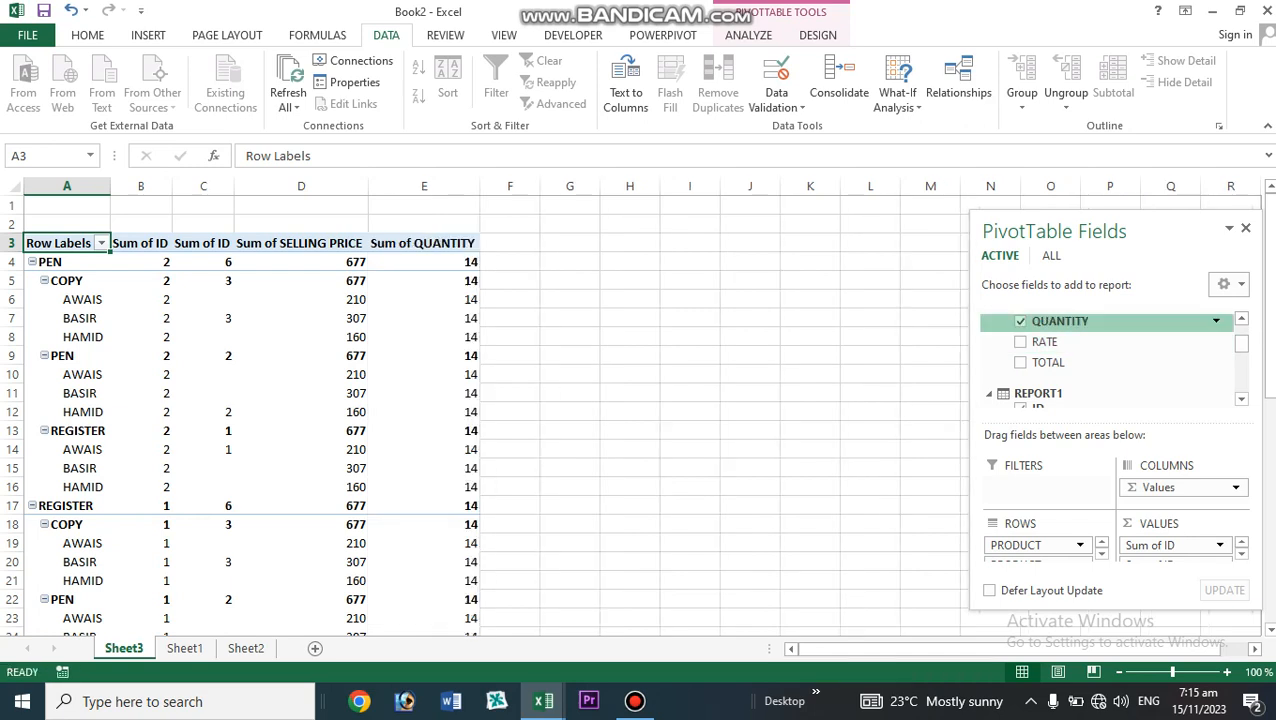
left_click(1020, 342)
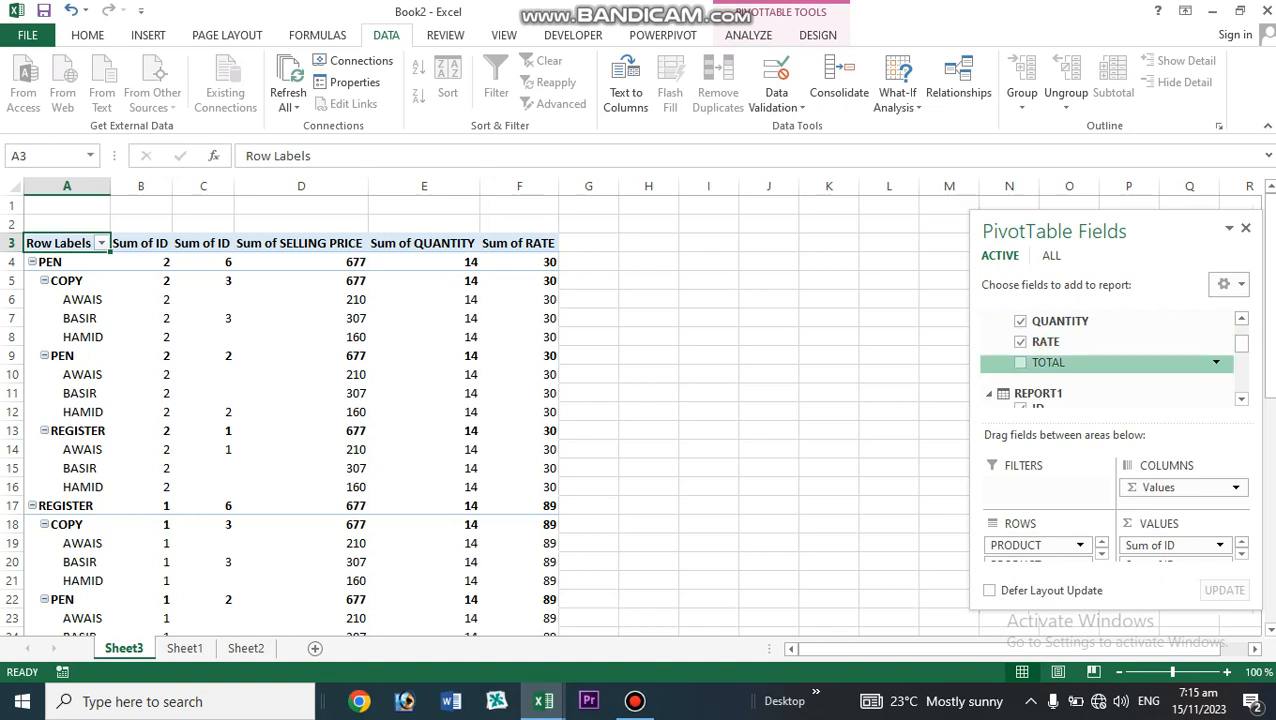
left_click(1020, 362)
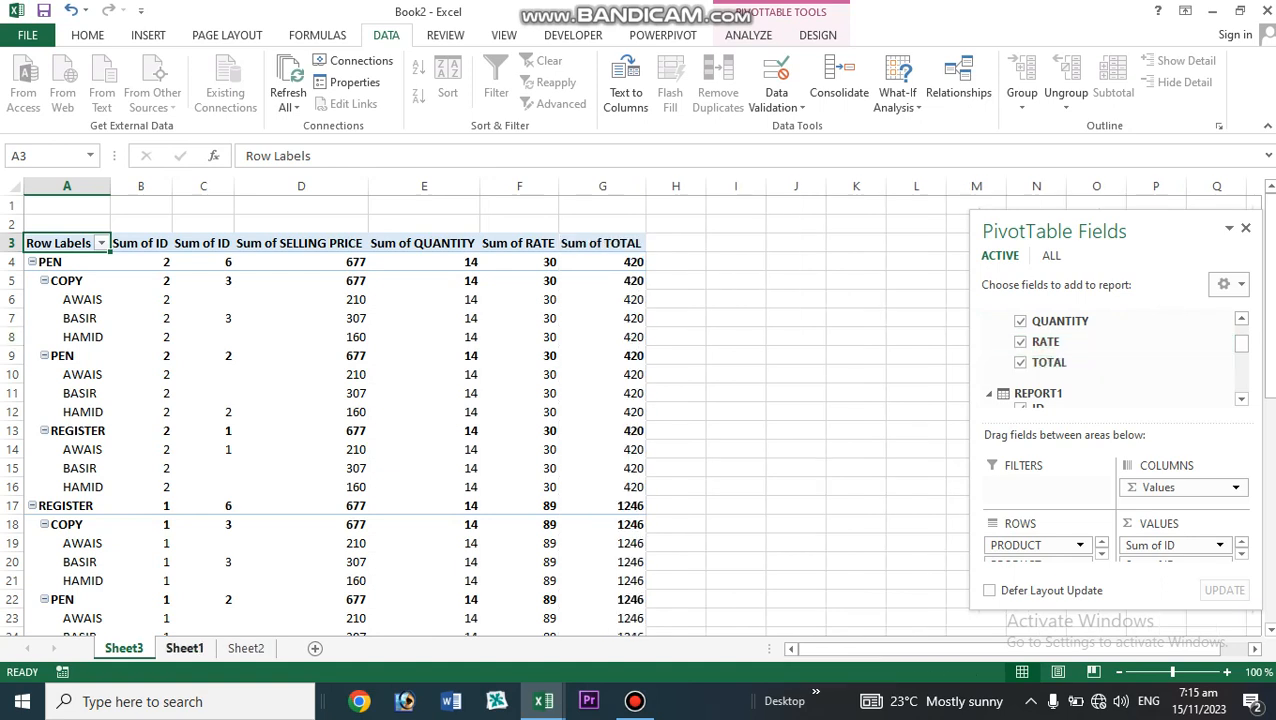
- Review the source tables on Sheet1 and Sheet2, checking the product, quantity and customer name entries
left_click(184, 648)
left_click(253, 372)
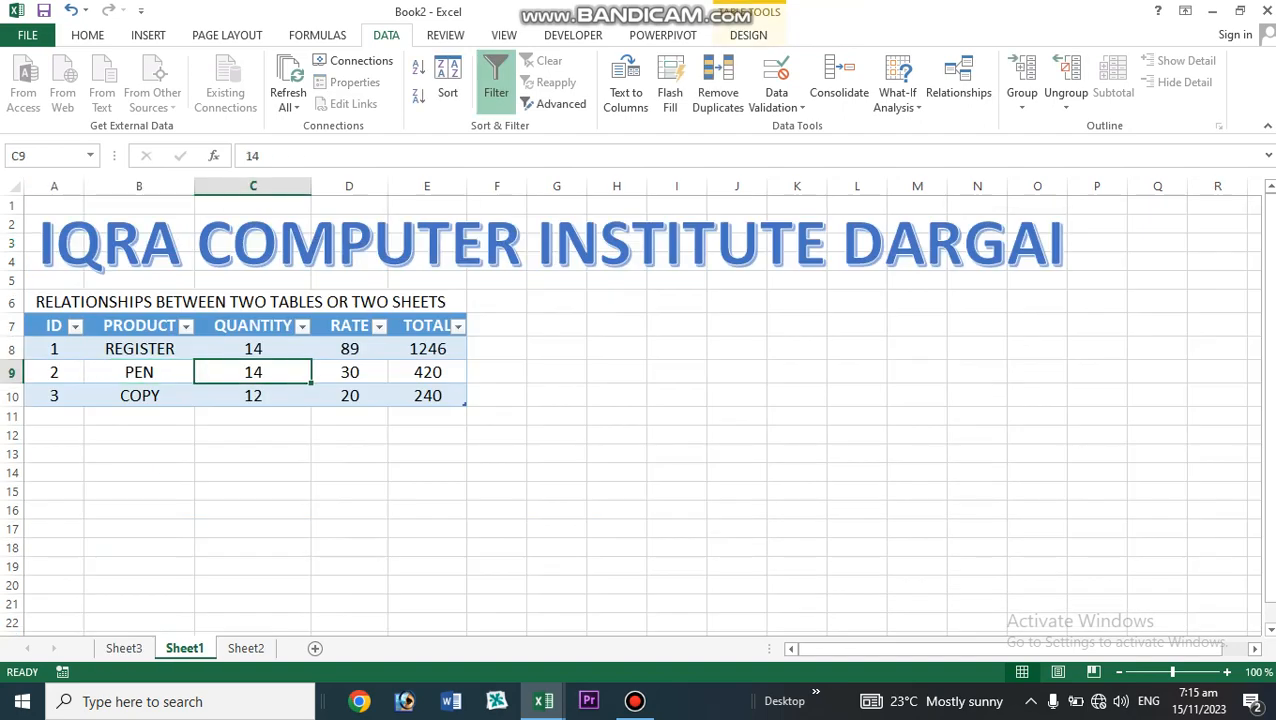
left_click(139, 349)
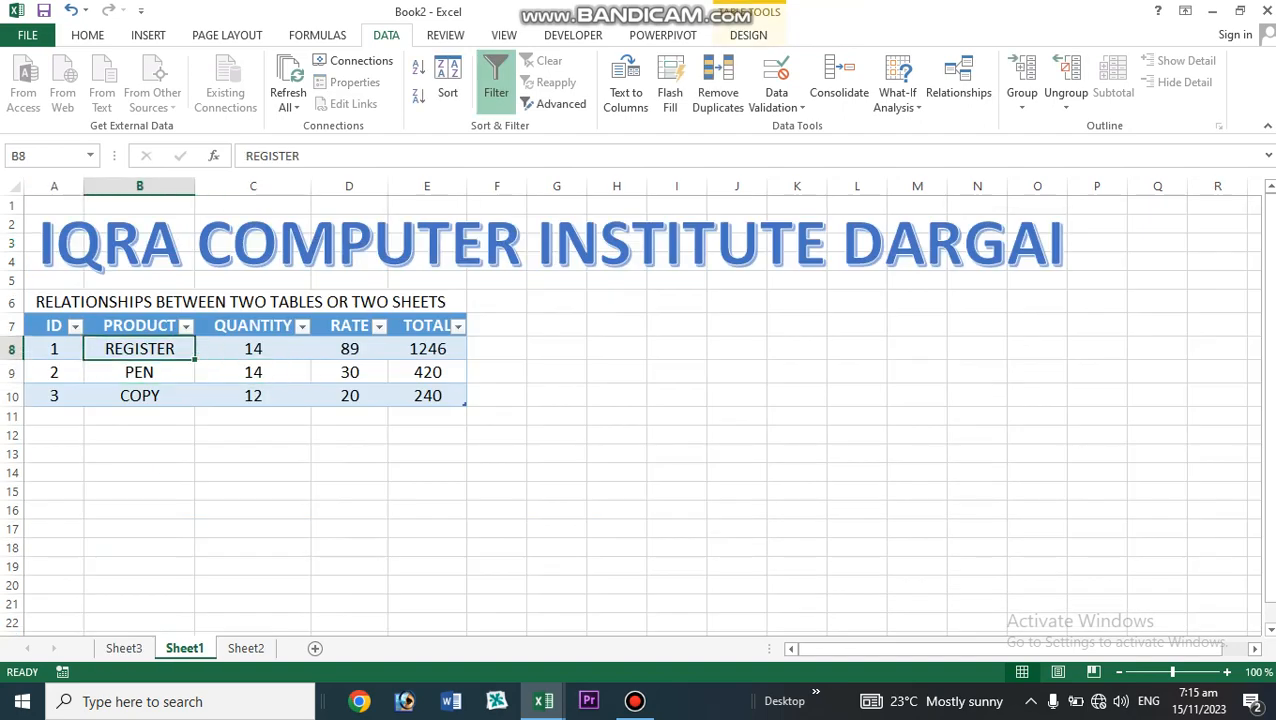
left_click(253, 349)
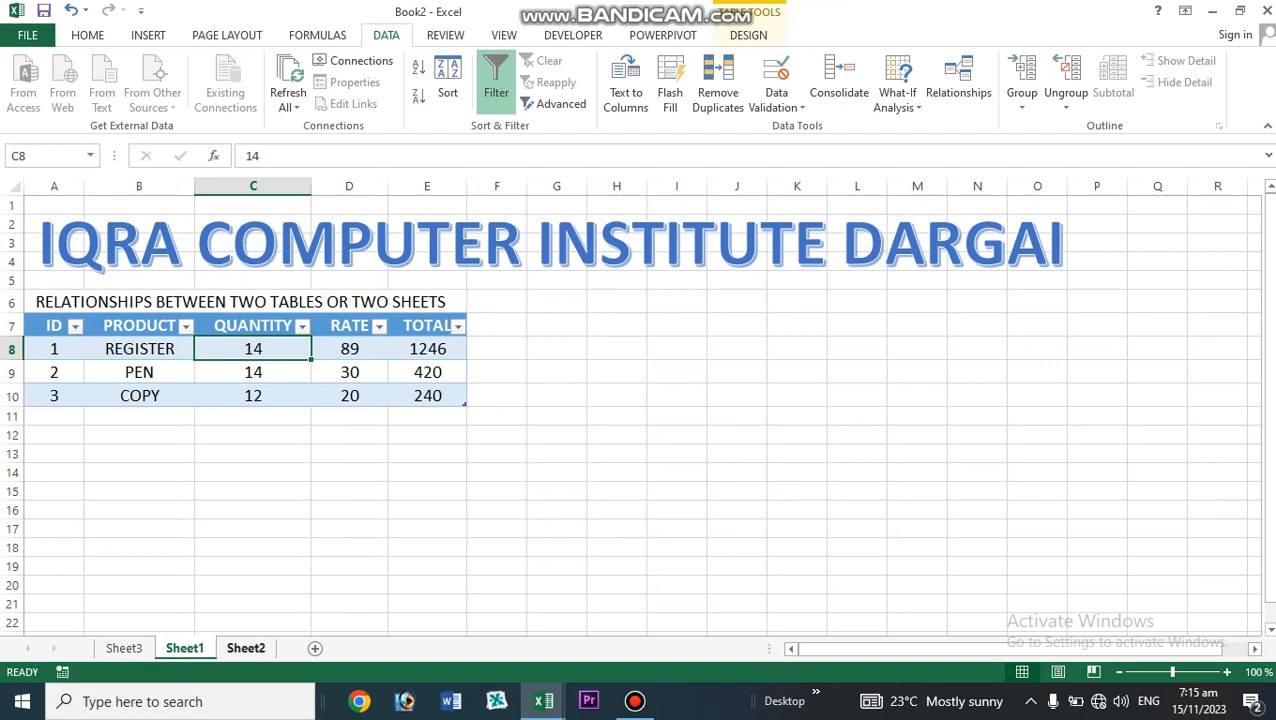
left_click(246, 648)
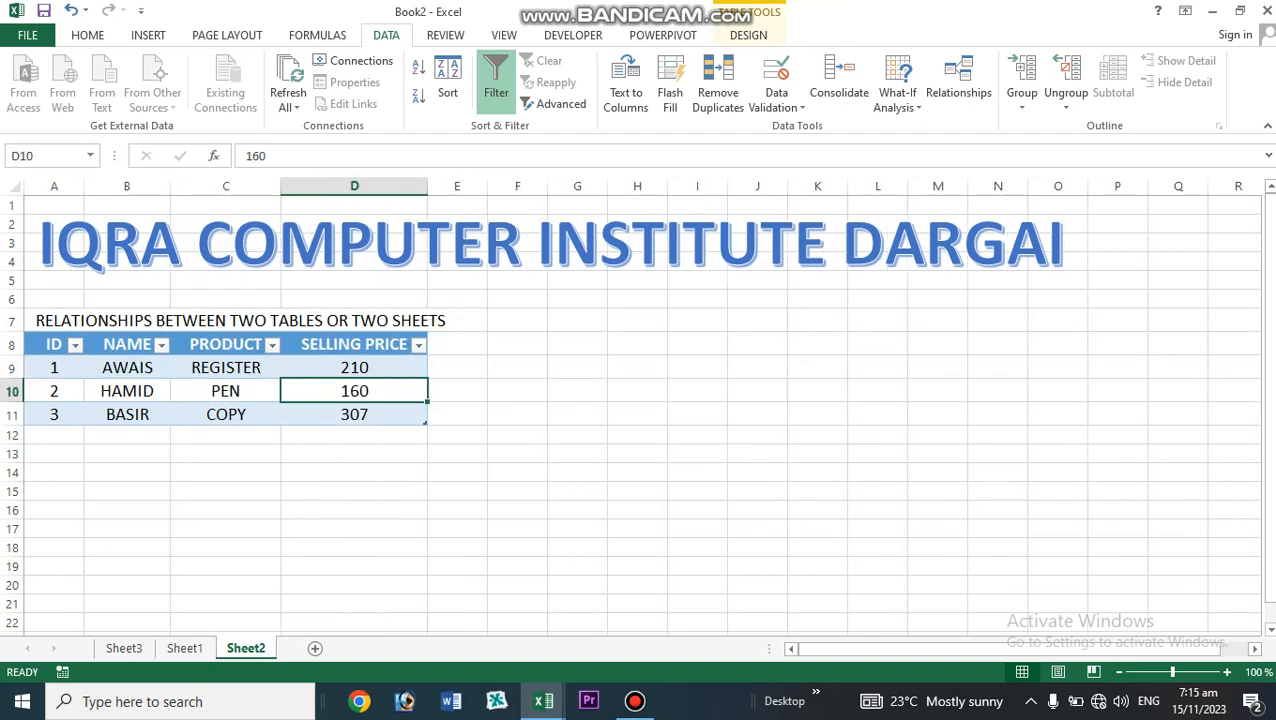
left_click(127, 367)
left_click(226, 367)
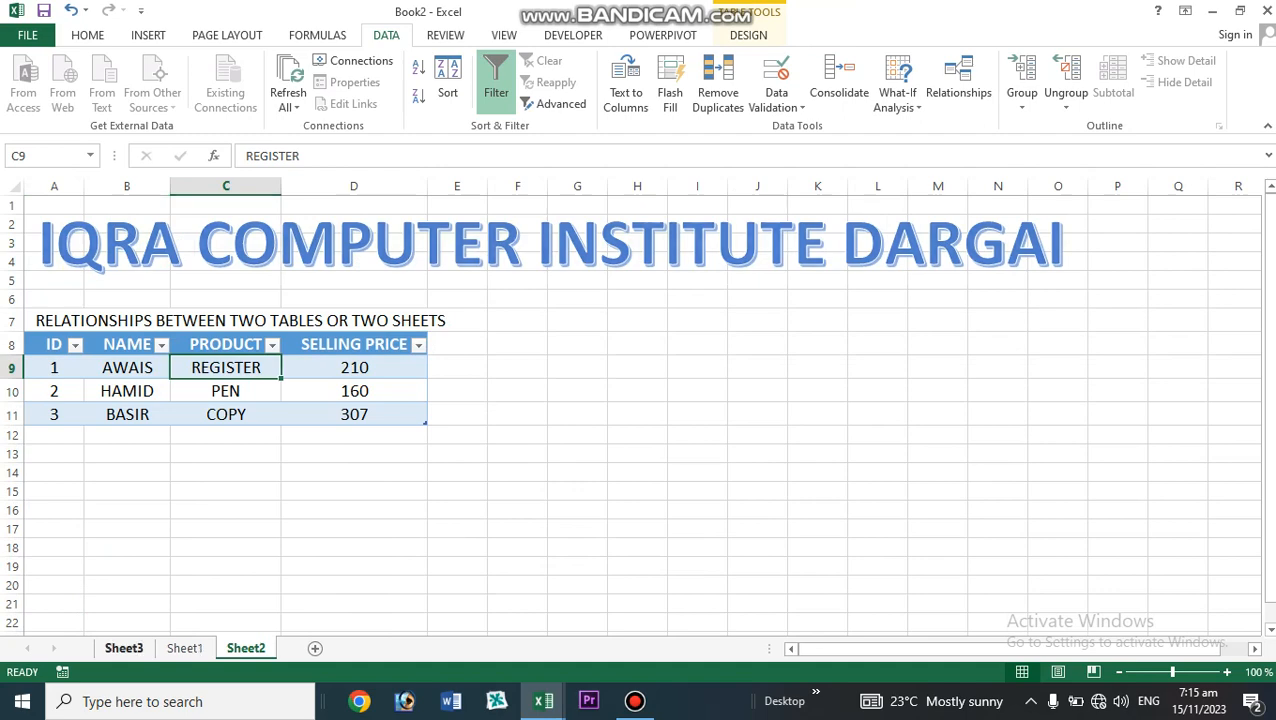
- Return to Sheet3, remove the Range table's ID and PRODUCT fields from the PivotTable, and dismiss the relationship notice
left_click(124, 648)
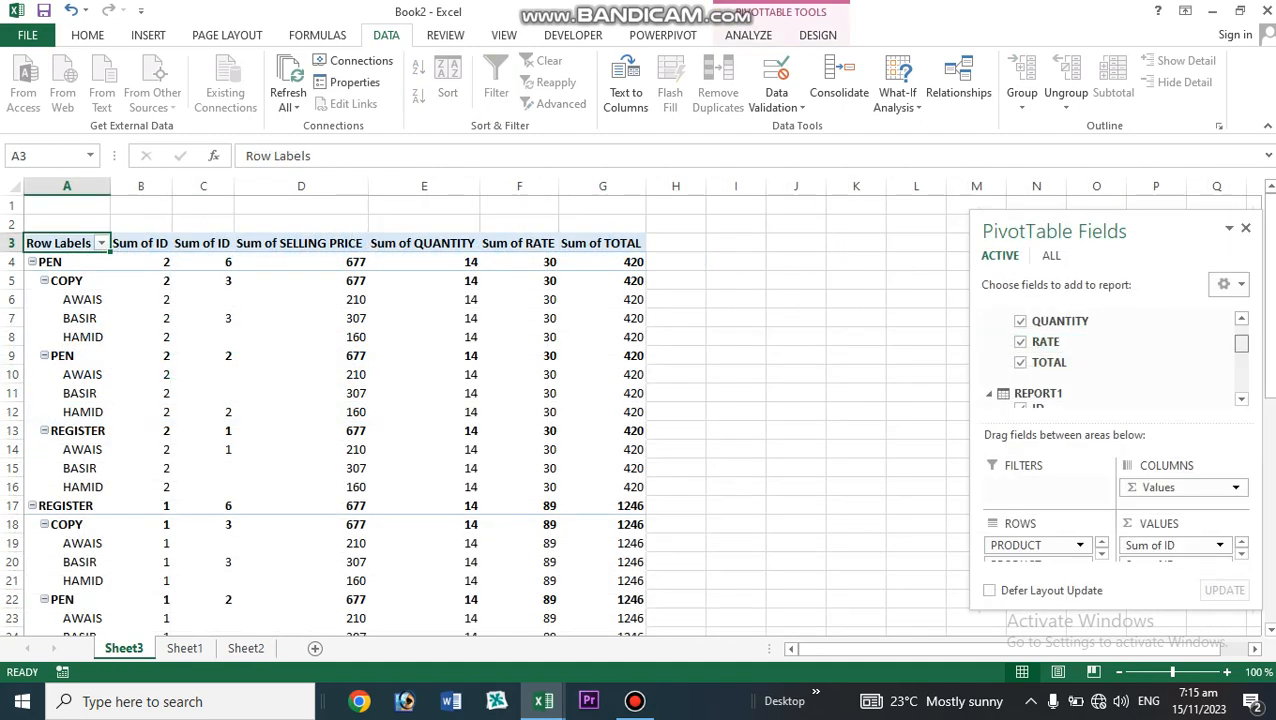
scroll(1200, 342, "up", 3)
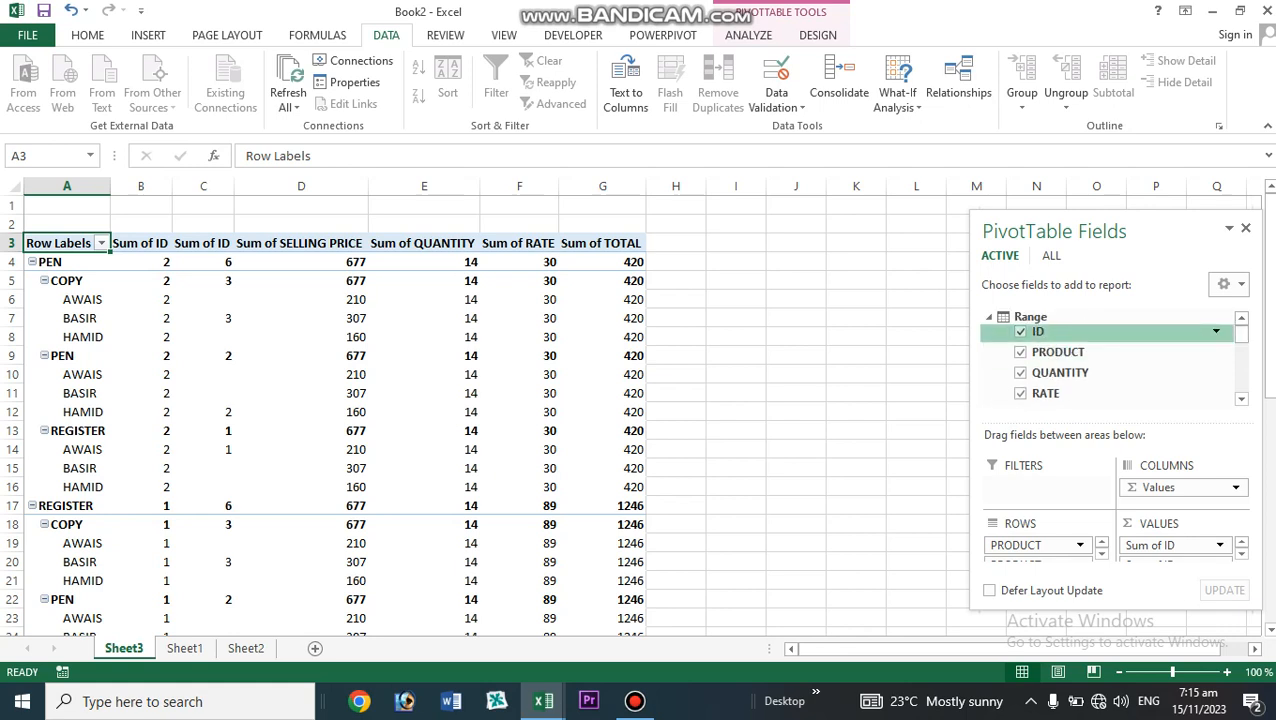
left_click(1020, 331)
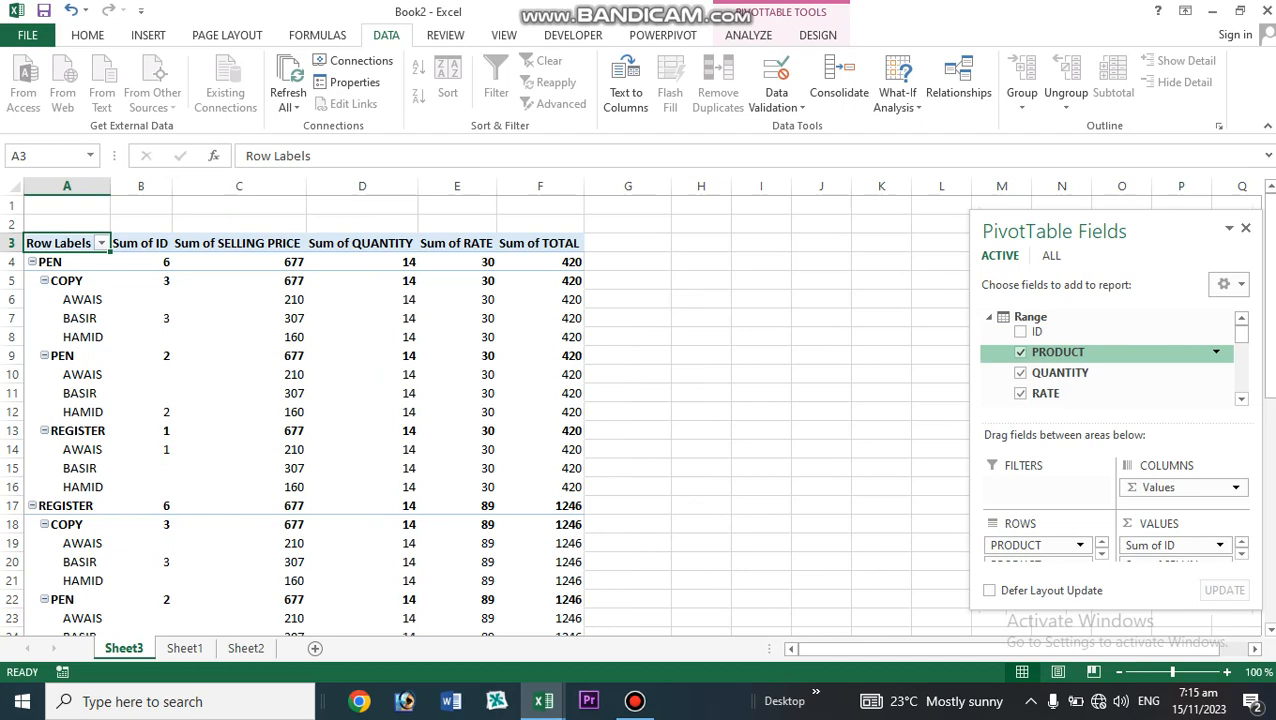
left_click(1020, 352)
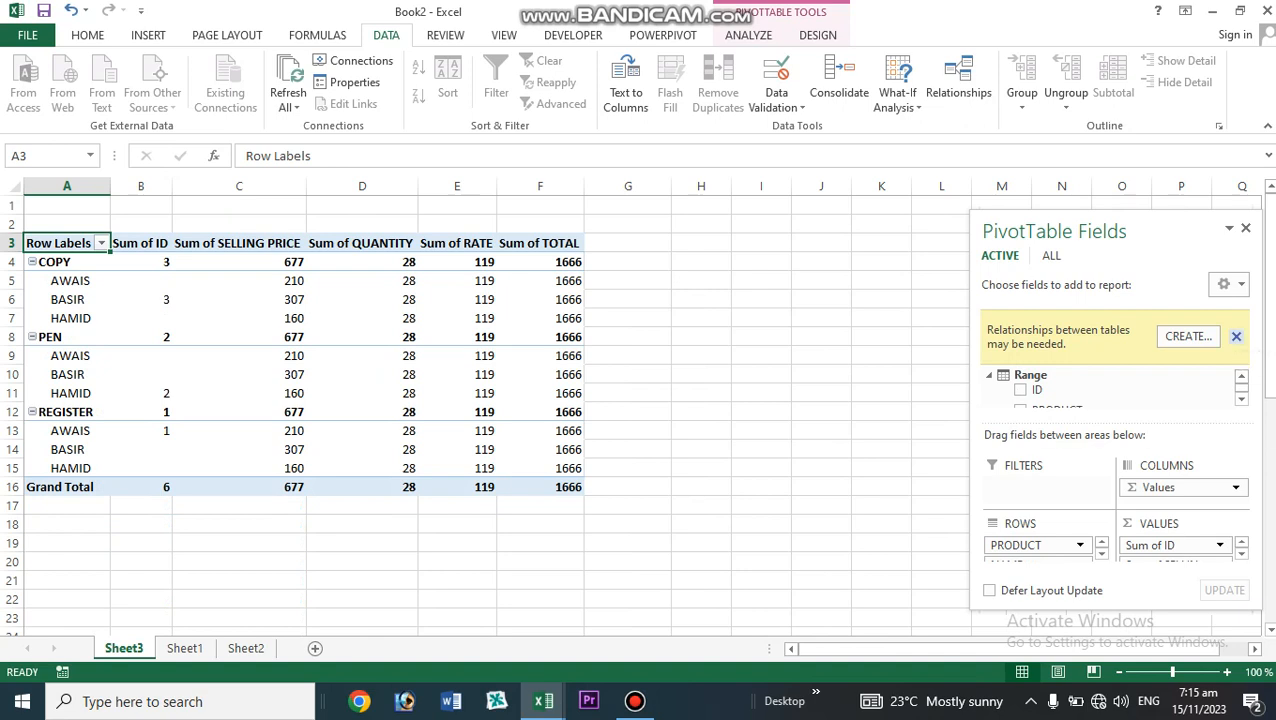
left_click(1236, 336)
- Remove REPORT1's ID field from the PivotTable and dismiss the relationship notice
scroll(1100, 370, "down", 3)
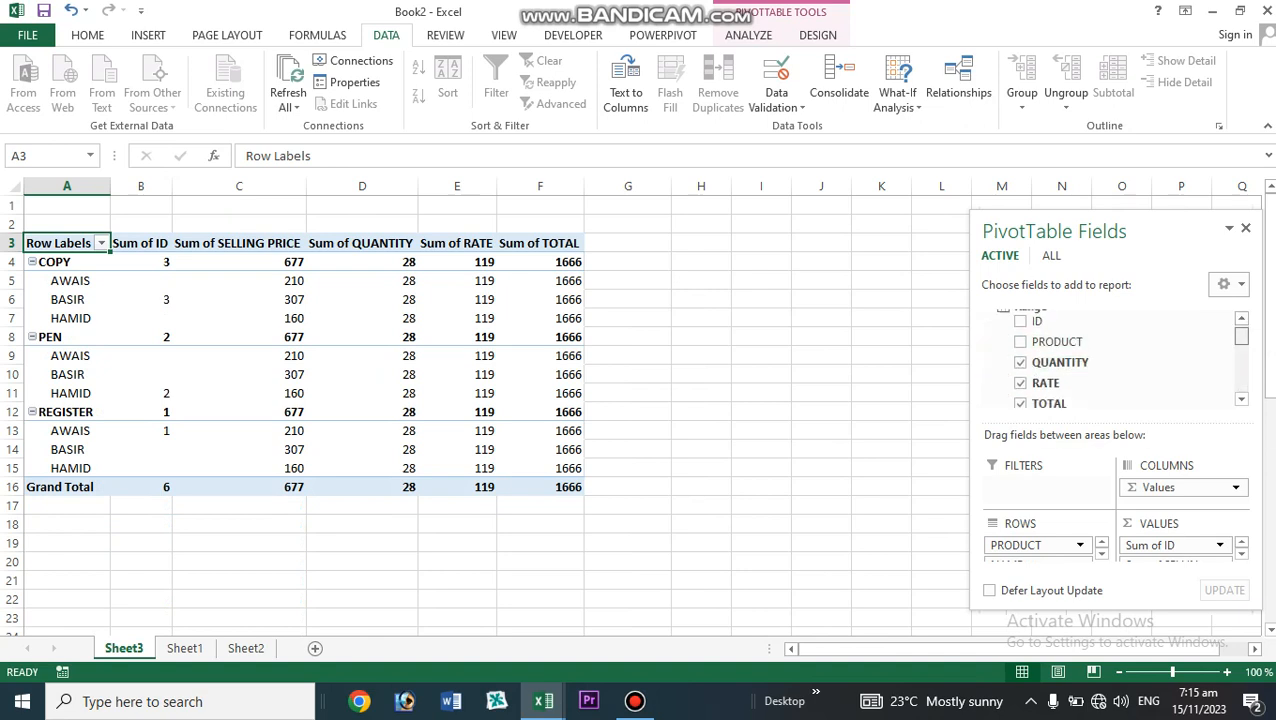
scroll(1100, 365, "up", 2)
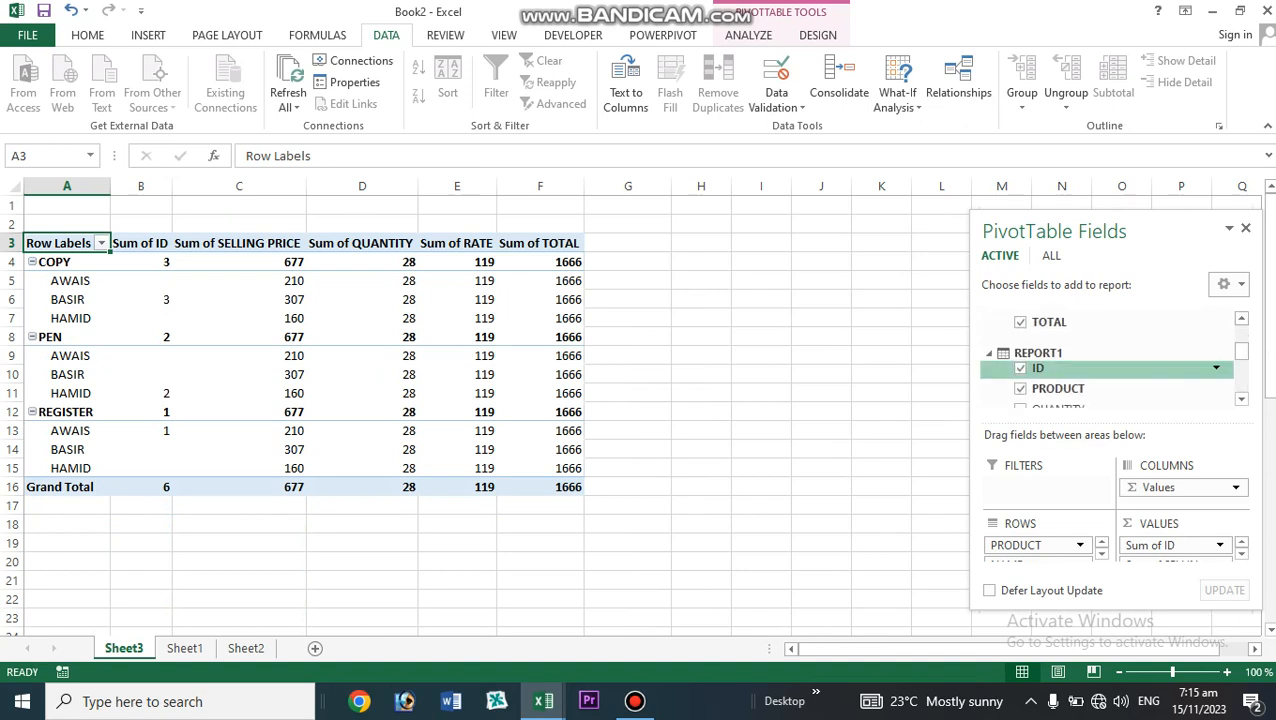
left_click(1020, 368)
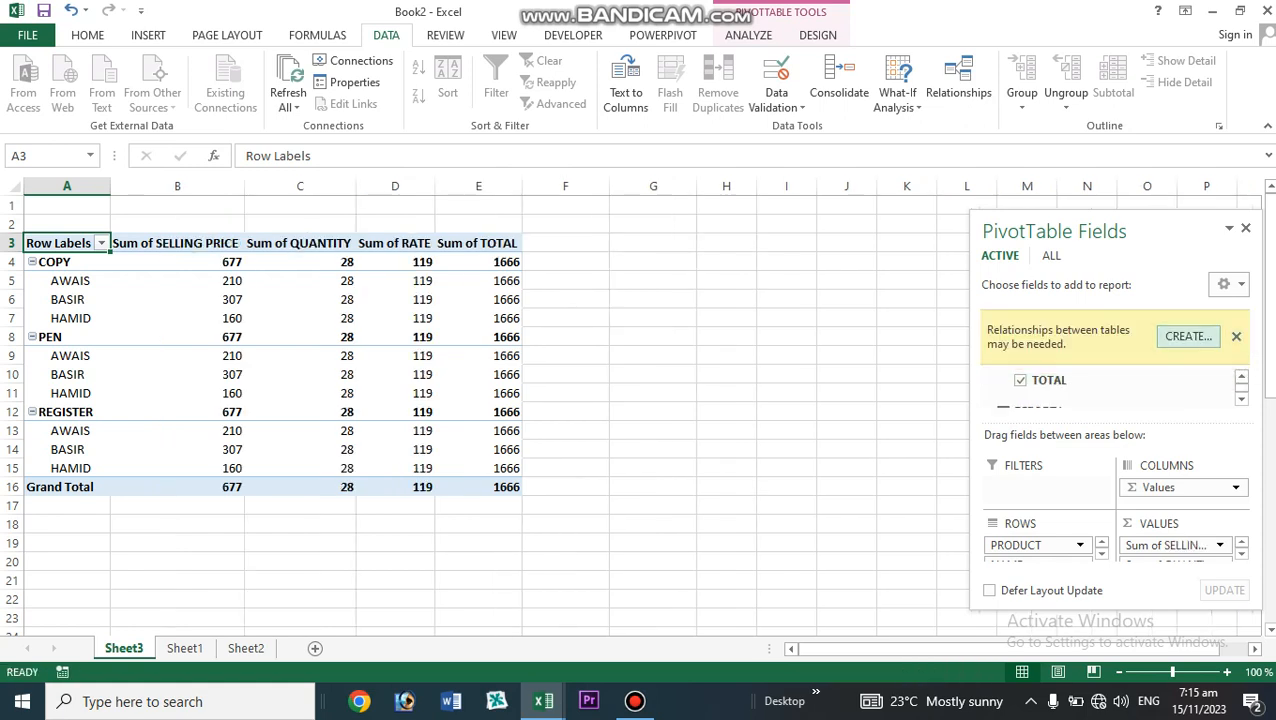
left_click(1236, 336)
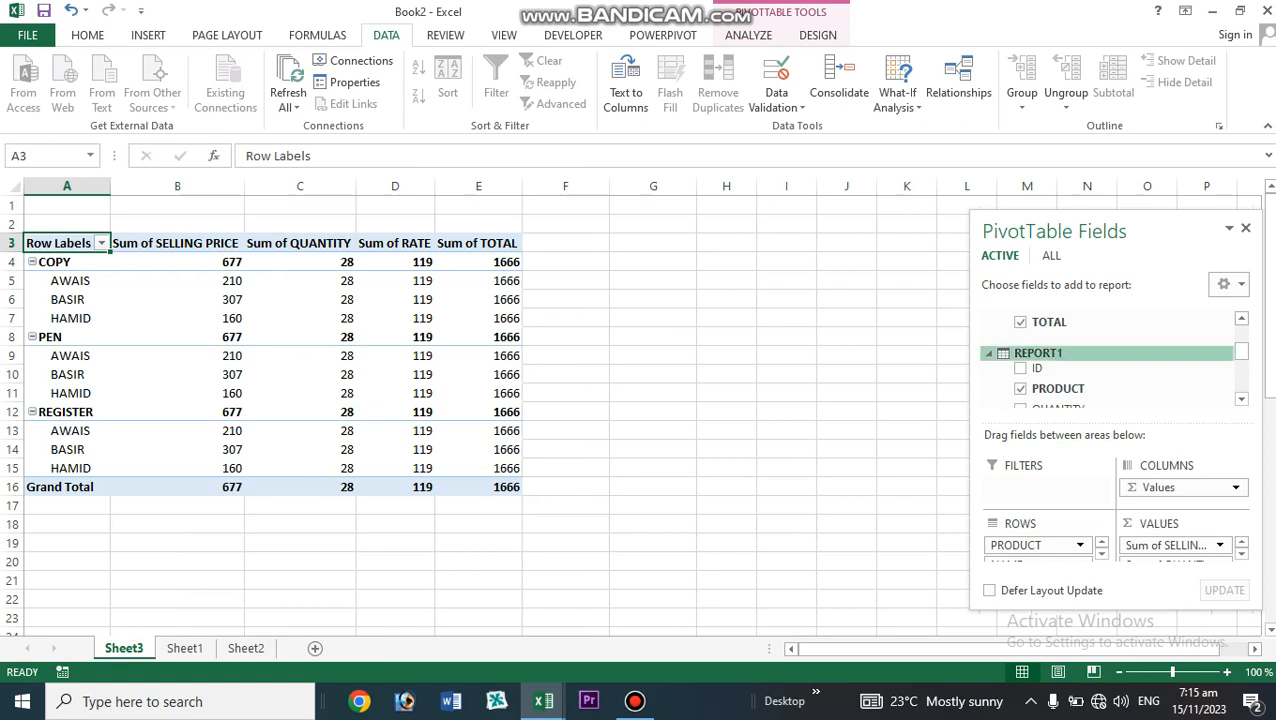
- Add the PRODUCT field from REPORT2 and the RATE field from REPORT1 to the PivotTable
left_click_drag(1241, 351, 1241, 384)
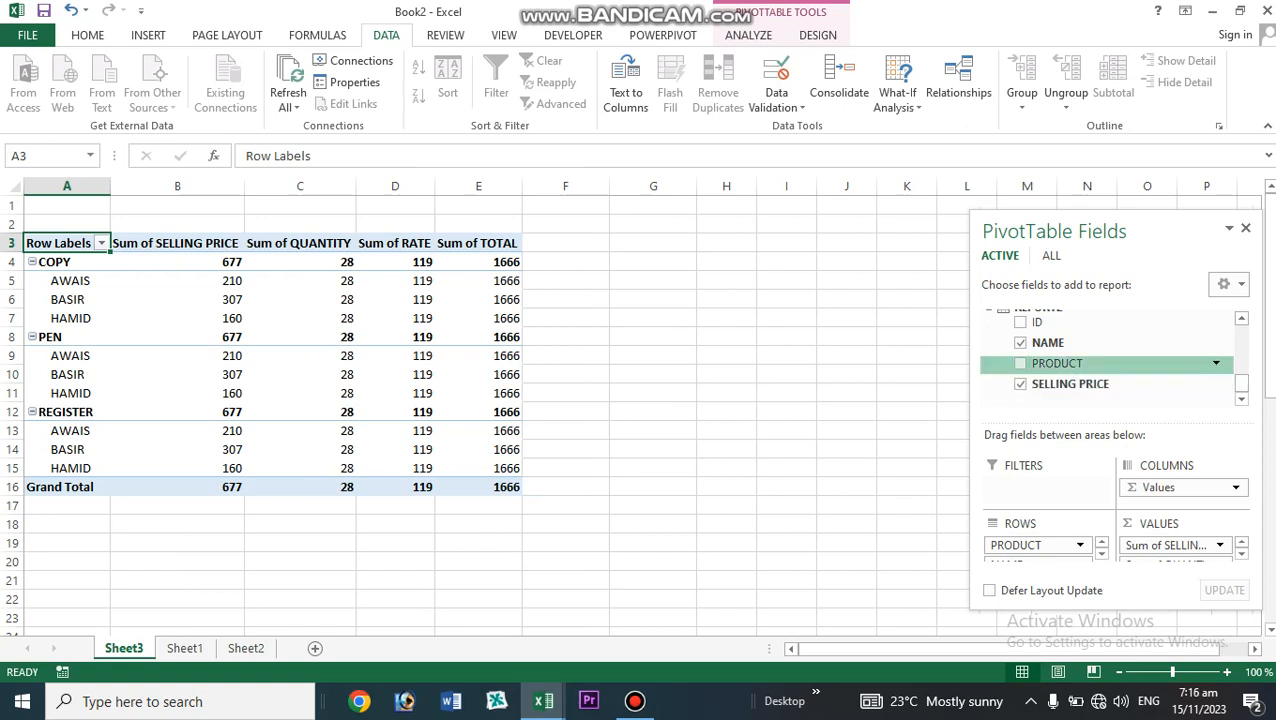
left_click(1020, 363)
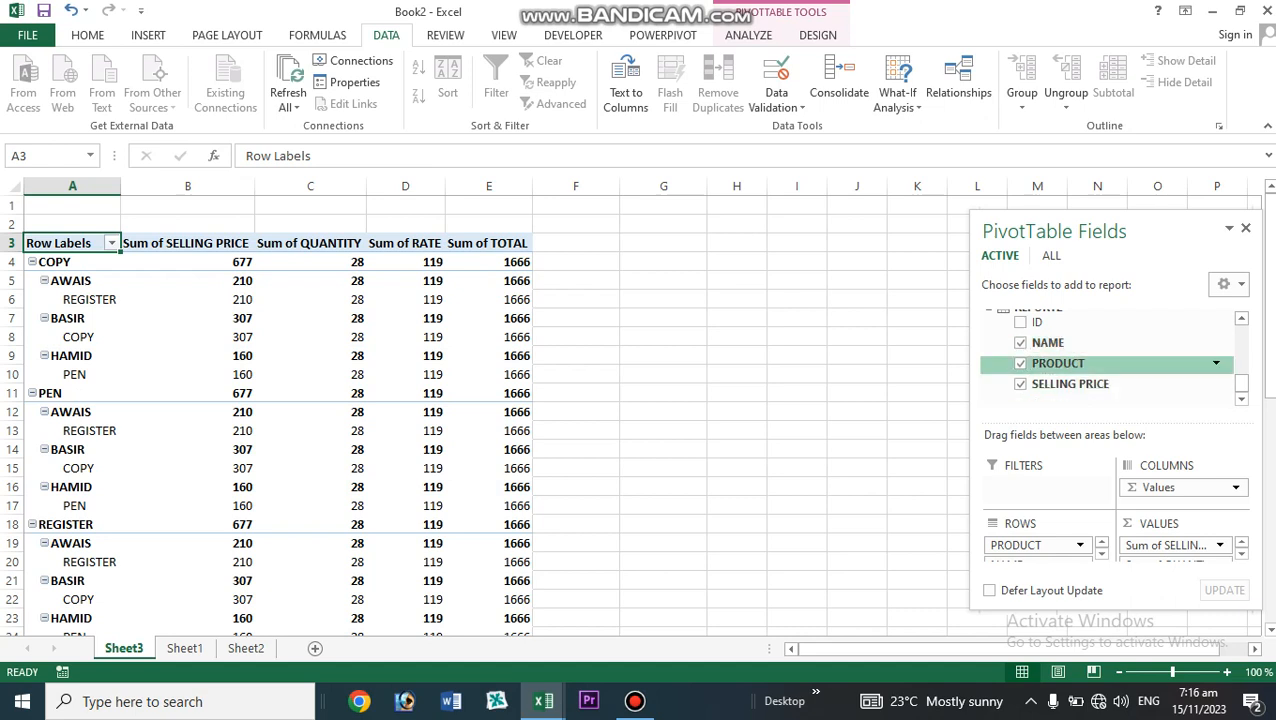
left_click_drag(1241, 383, 1241, 356)
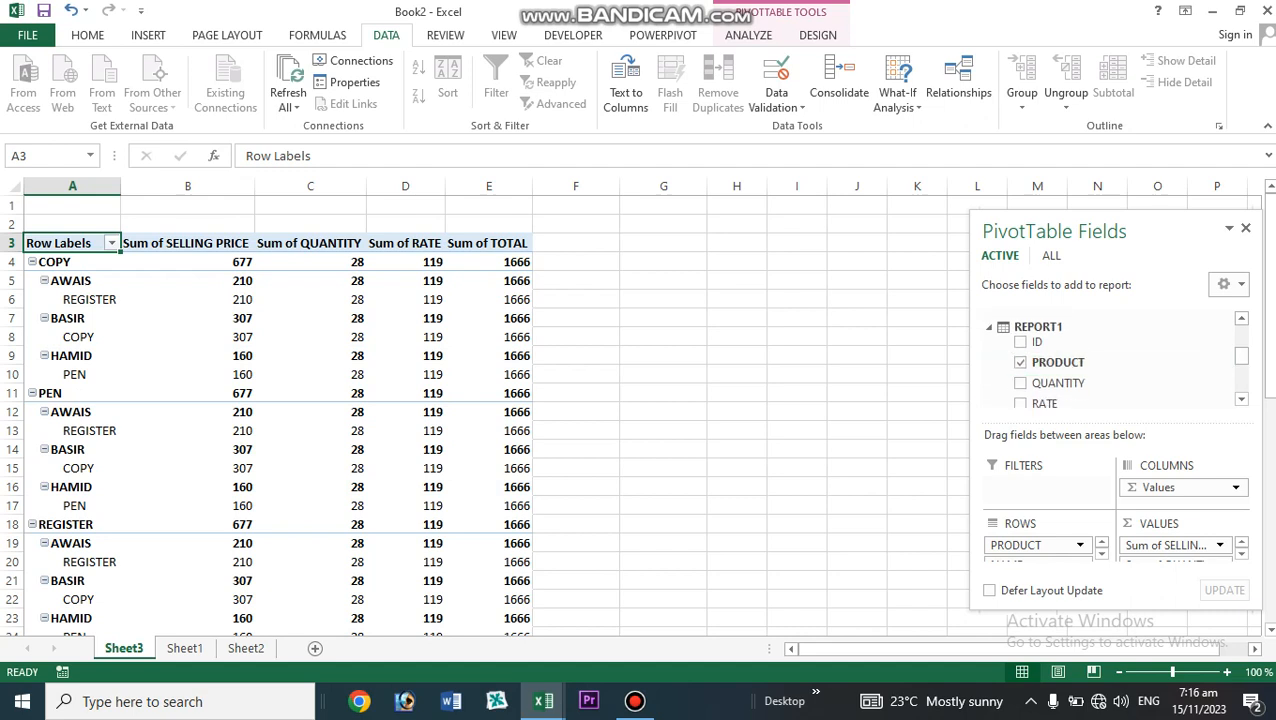
left_click(1020, 403)
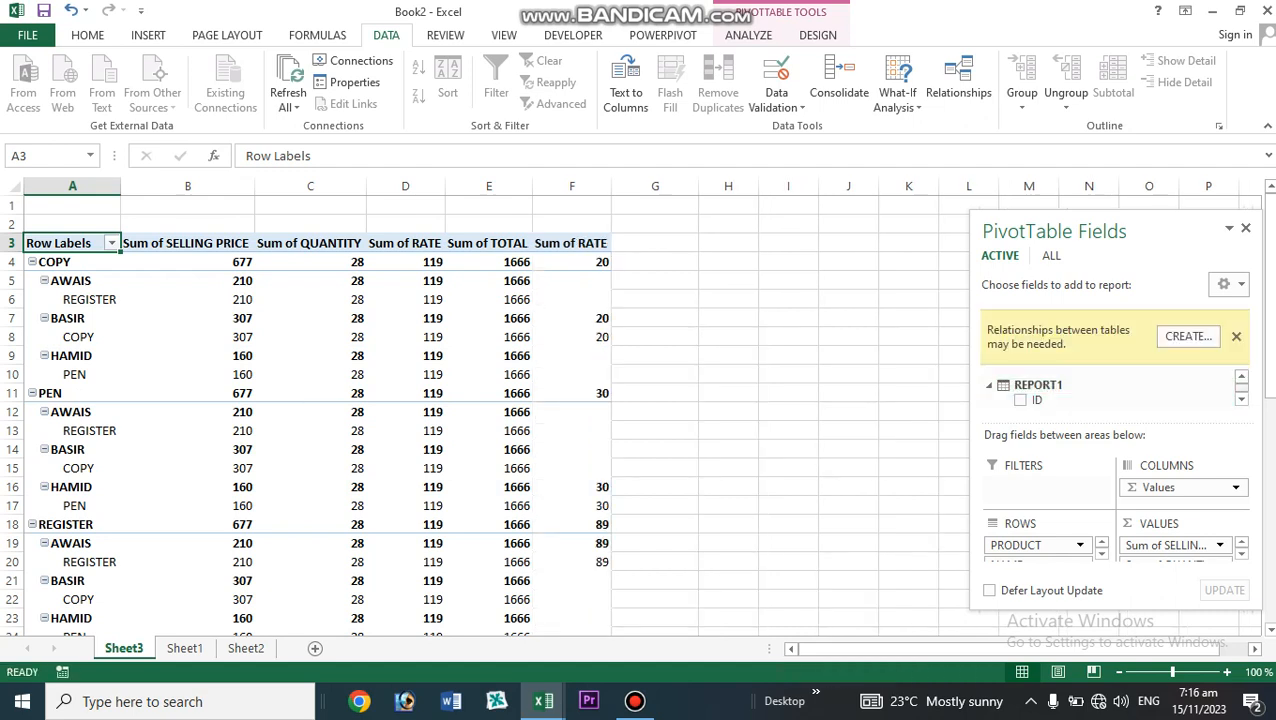
- Remove REPORT1's PRODUCT field from the PivotTable rows and dismiss the relationship notice in the field list
left_click(1241, 399)
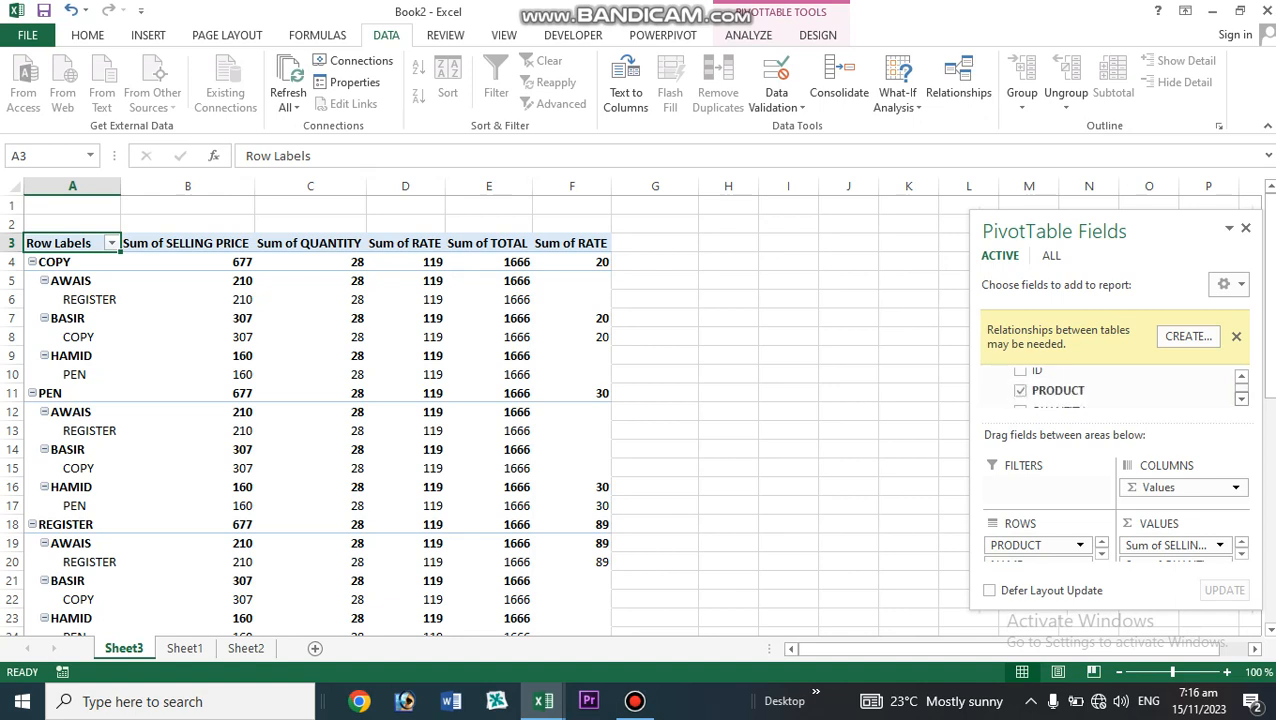
left_click(1020, 390)
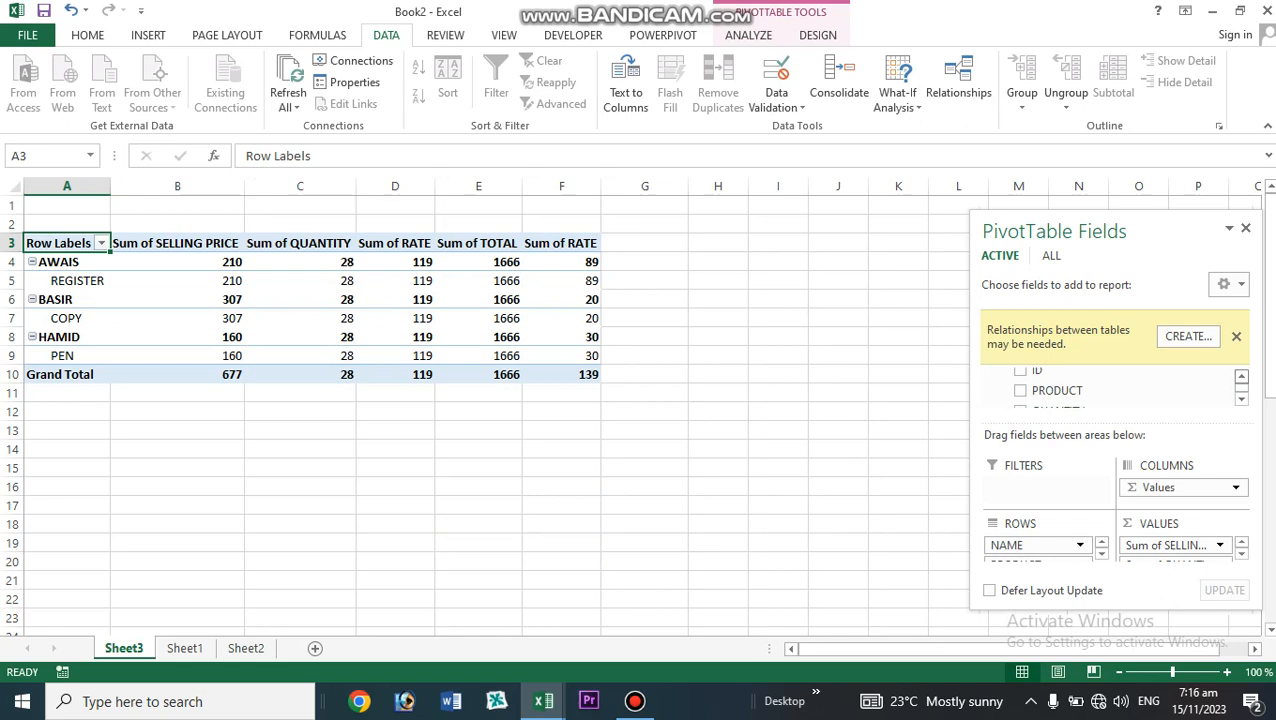
left_click(1241, 377)
left_click(1241, 377)
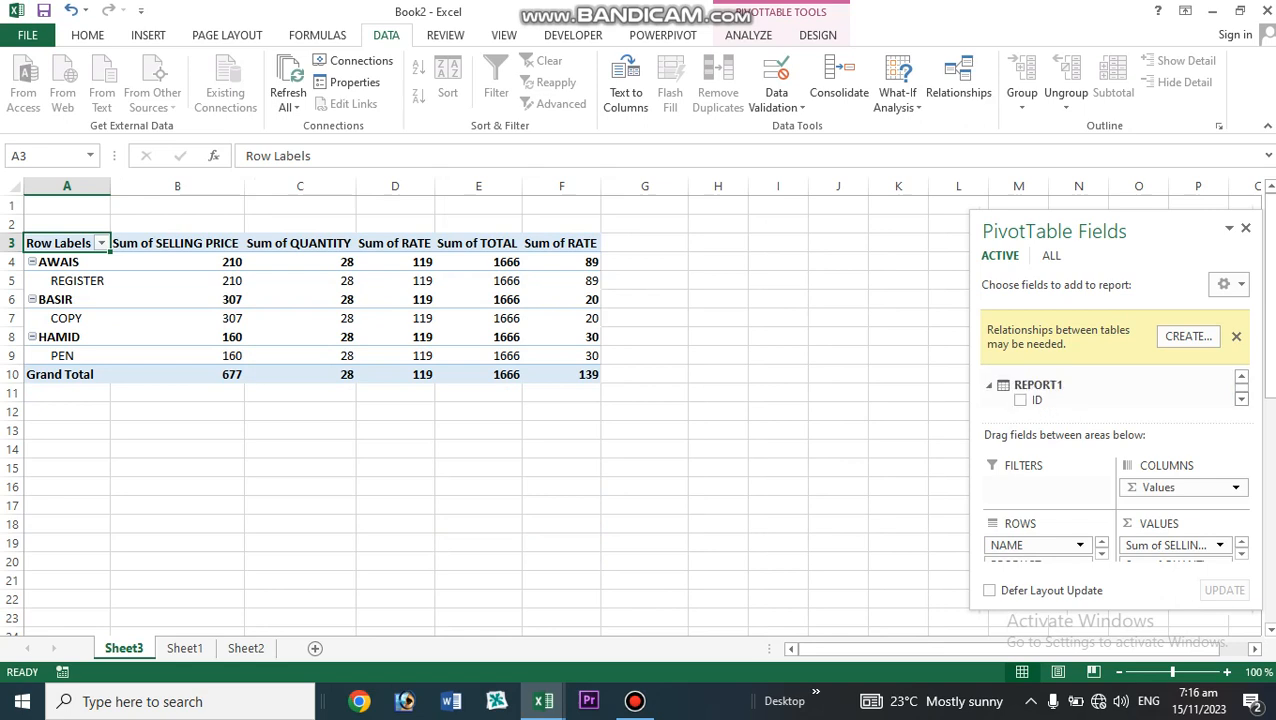
left_click(1241, 399)
left_click(1236, 336)
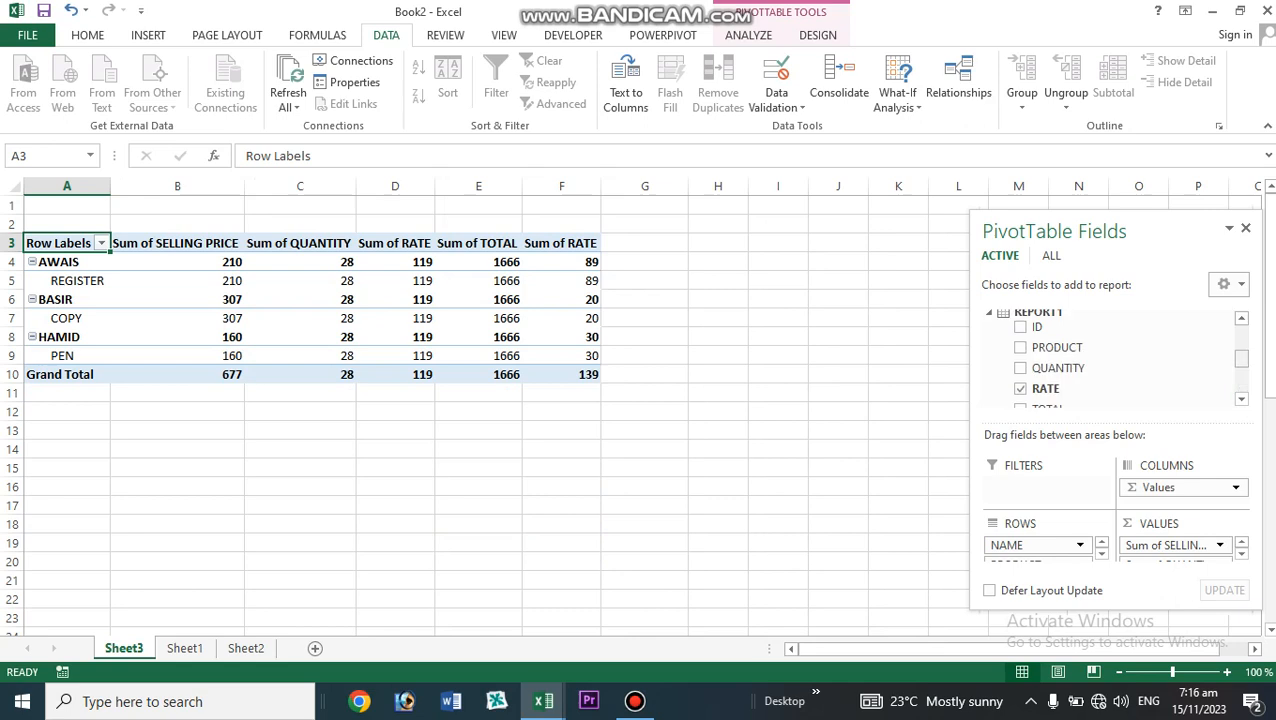
- Remove REPORT2's SELLING PRICE field from the PivotTable values and dismiss the relationship notice
left_click_drag(1241, 359, 1241, 381)
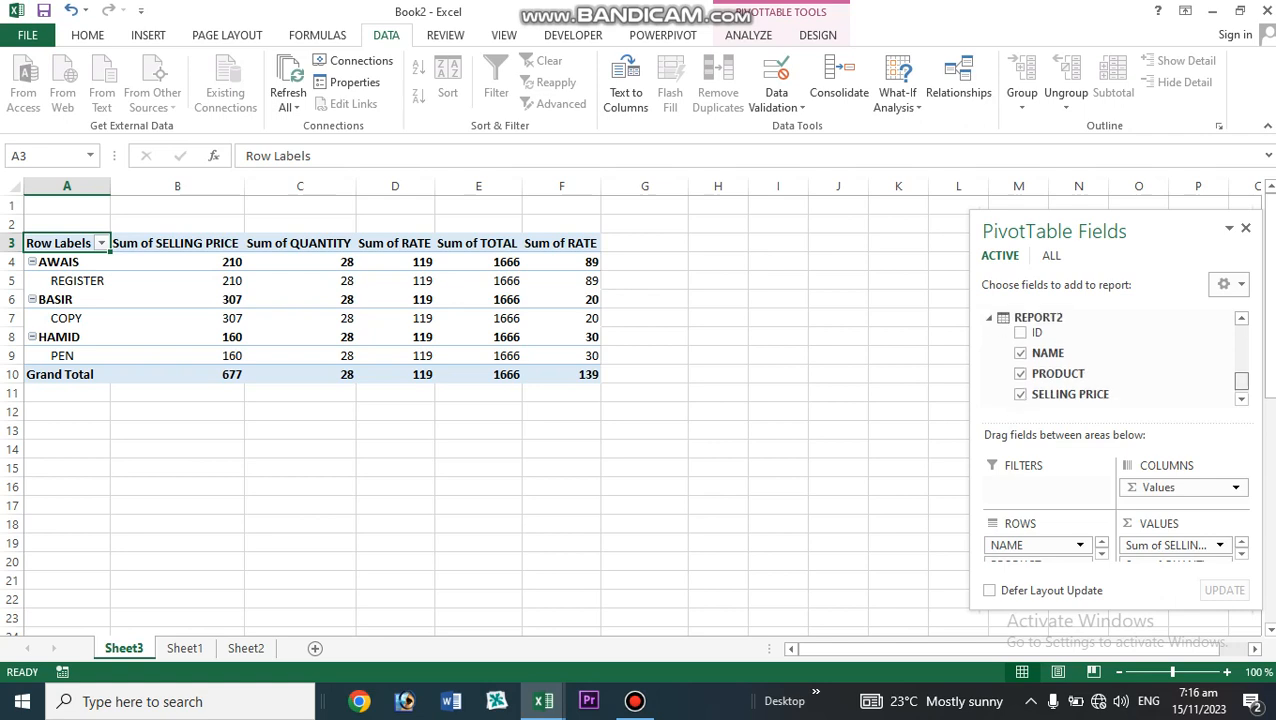
mouse_move(1241, 381)
left_mouse_down()
mouse_move(1241, 357)
mouse_move(1241, 379)
left_mouse_up()
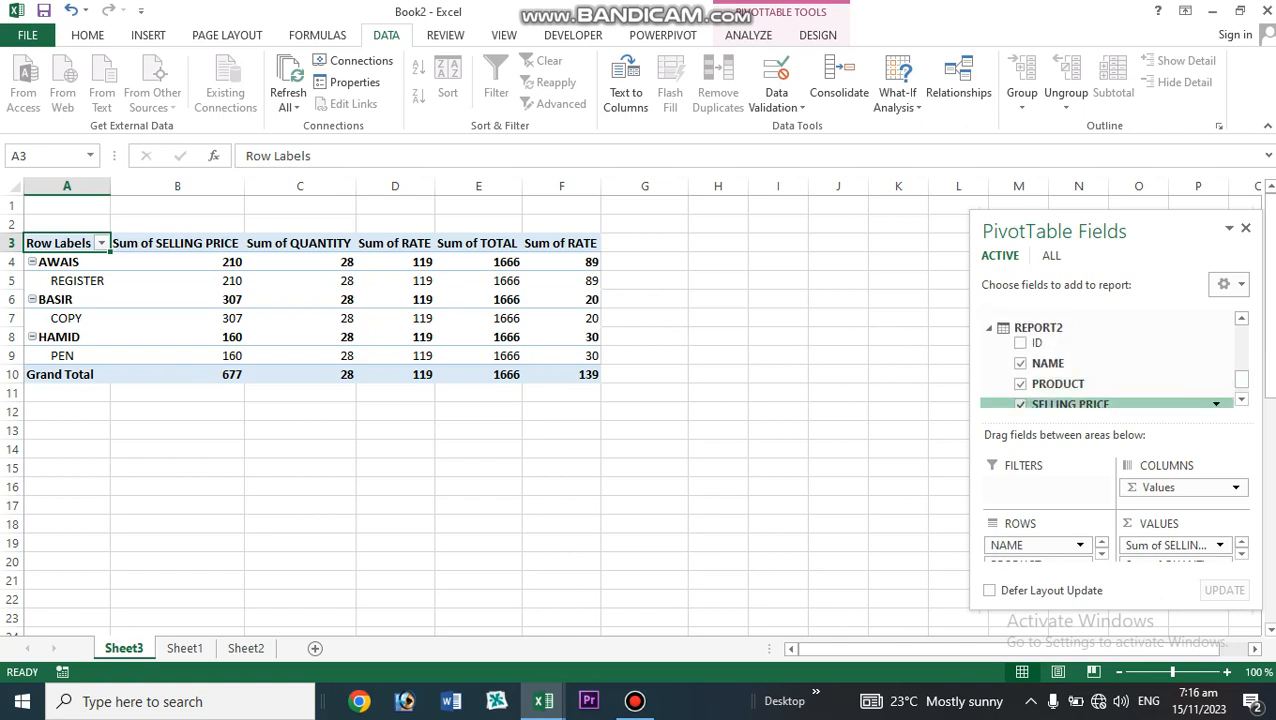
left_click(1020, 404)
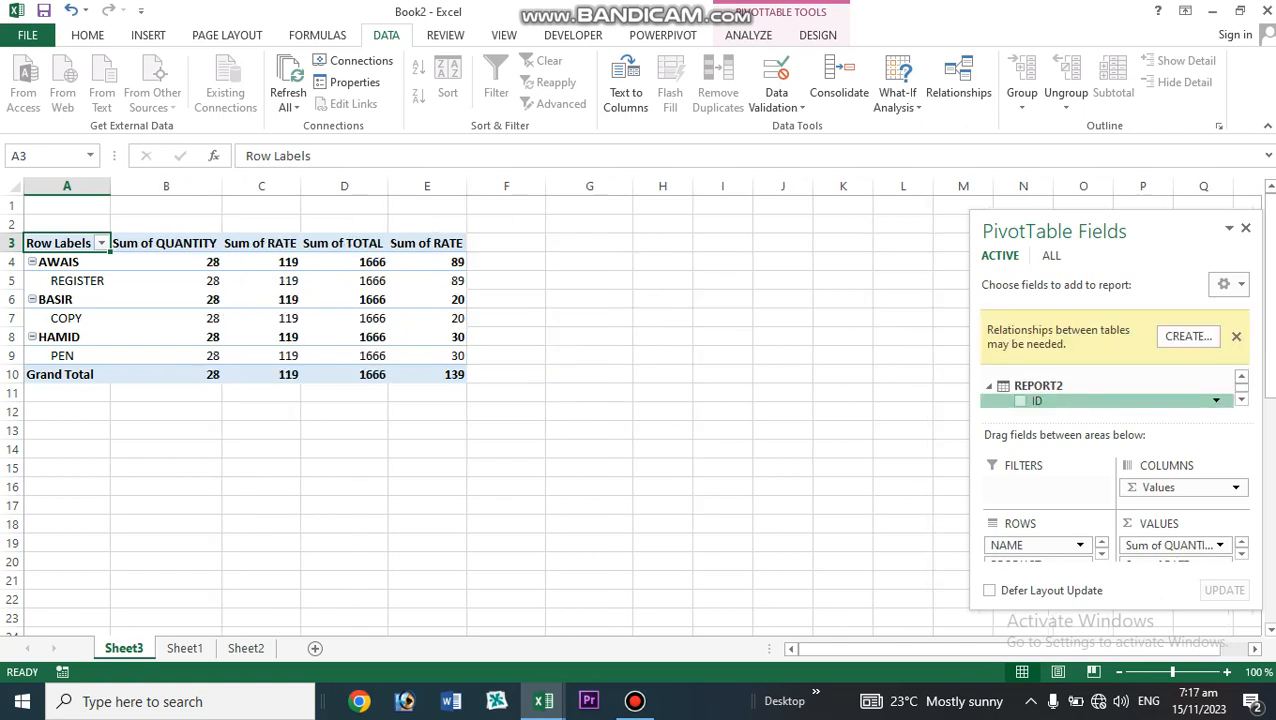
left_click(1236, 336)
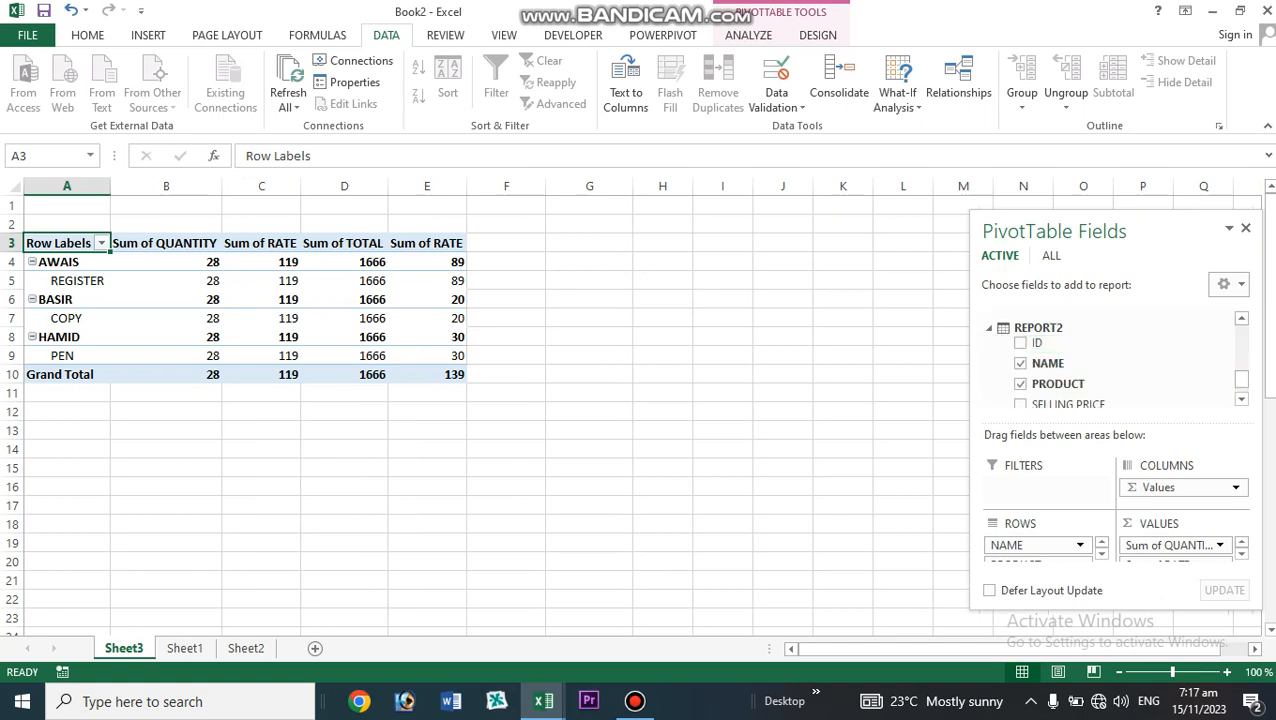
- Add REPORT2's SELLING PRICE field to the PivotTable values and dismiss the relationship notice
scroll(1110, 360, "up", 4)
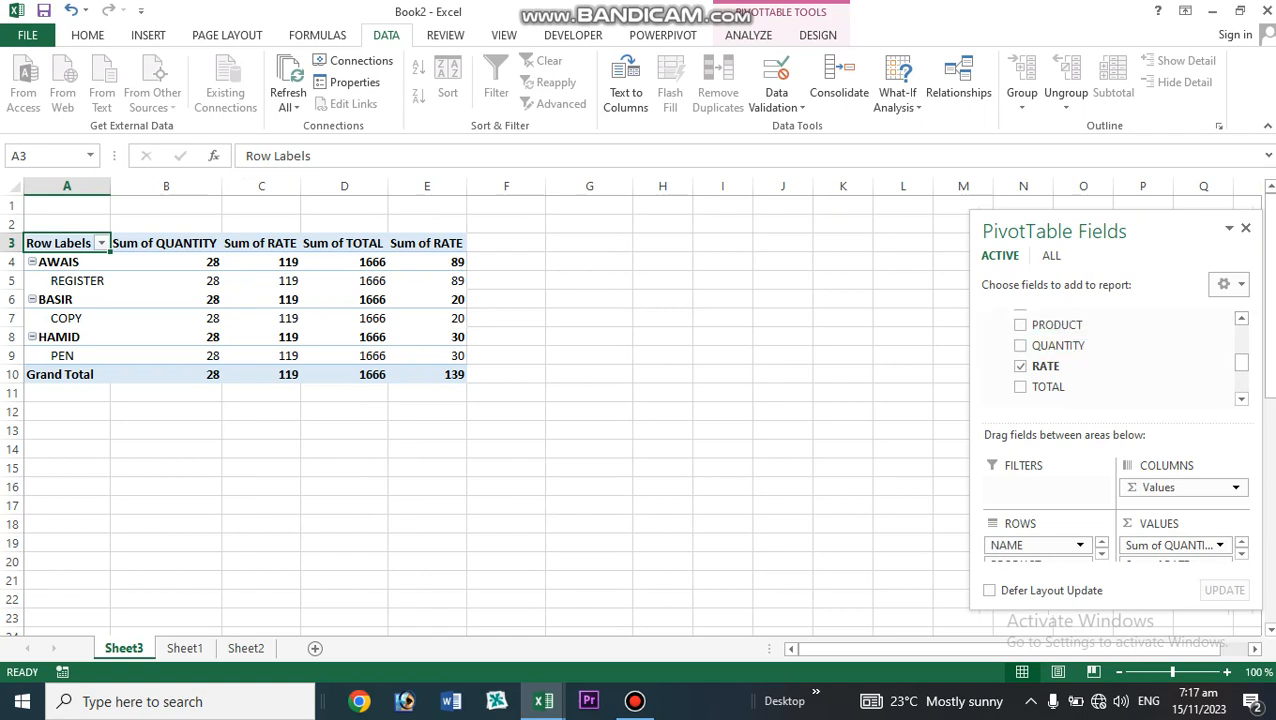
scroll(1110, 370, "down", 1)
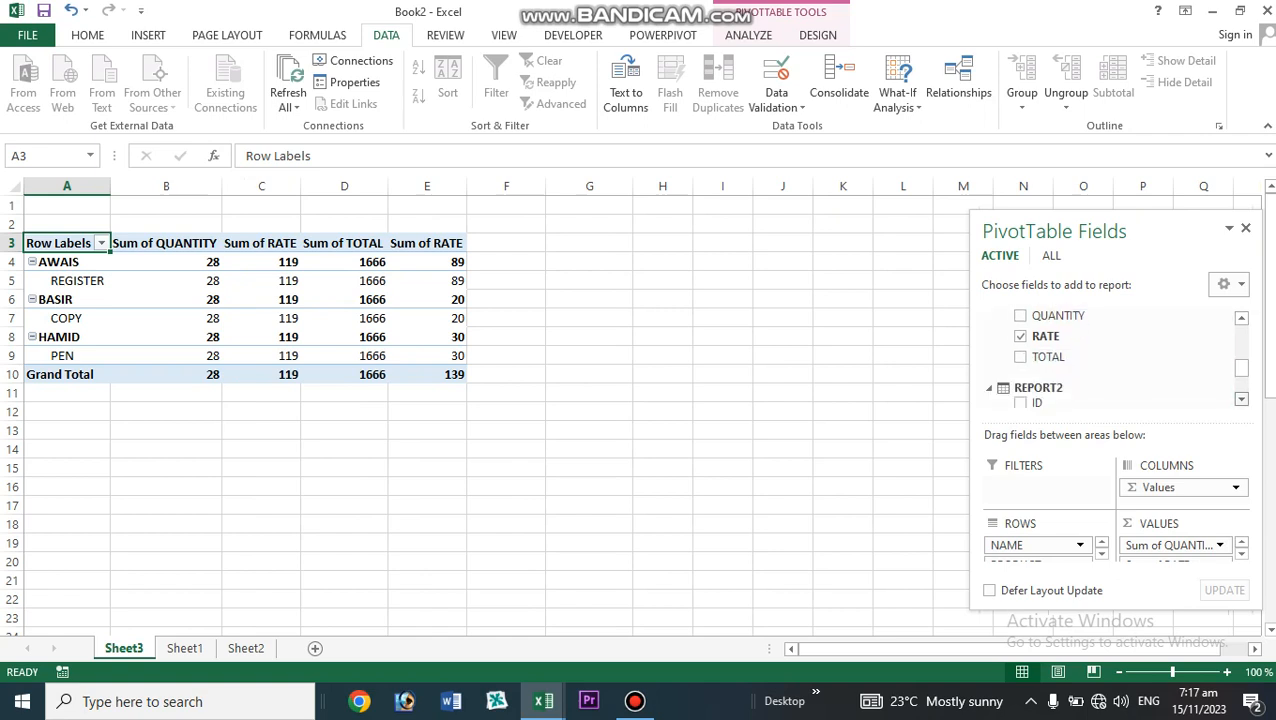
scroll(1110, 360, "down", 3)
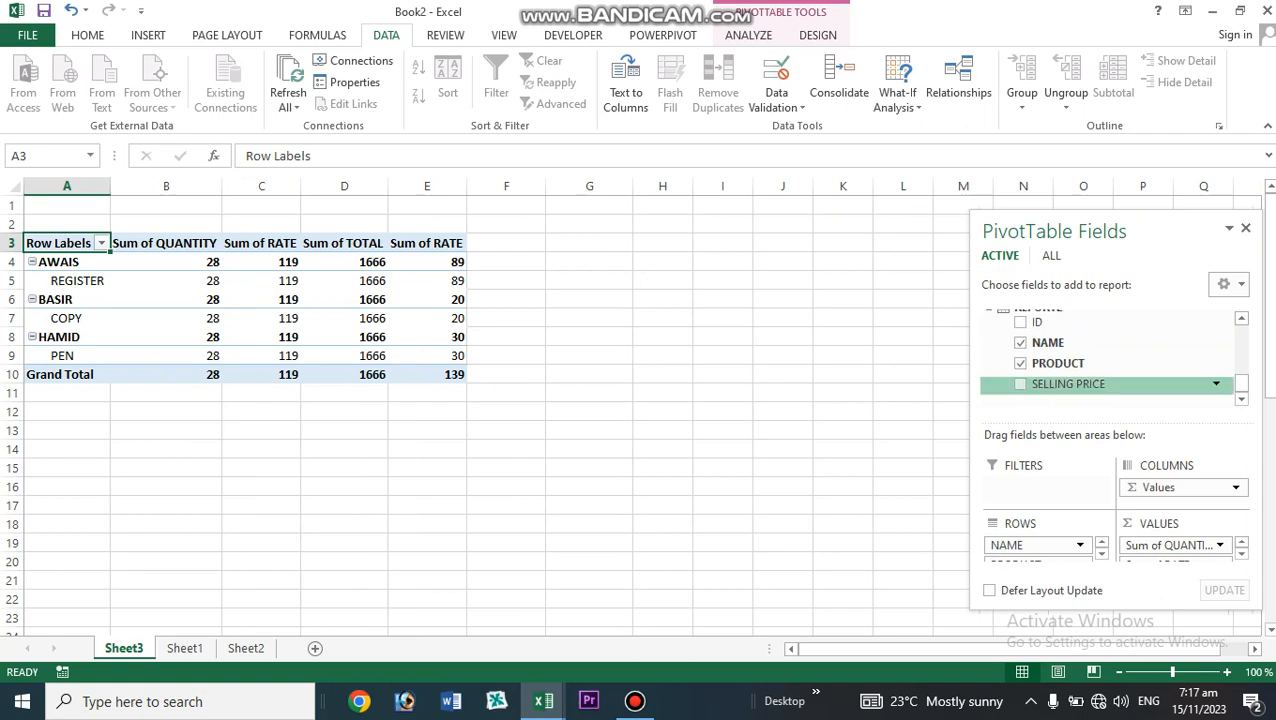
left_click(1020, 384)
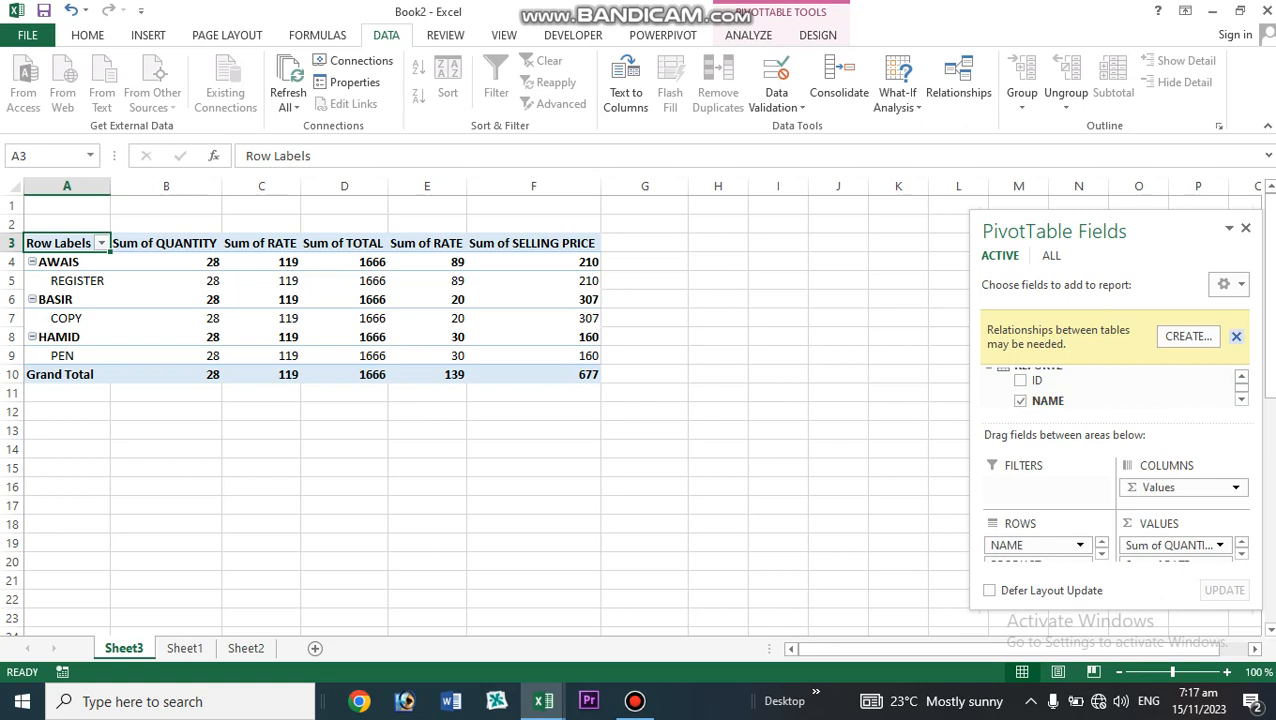
left_click(1236, 336)
- Try REPORT1's TOTAL field in the PivotTable values and take it out again
scroll(1100, 360, "up", 2)
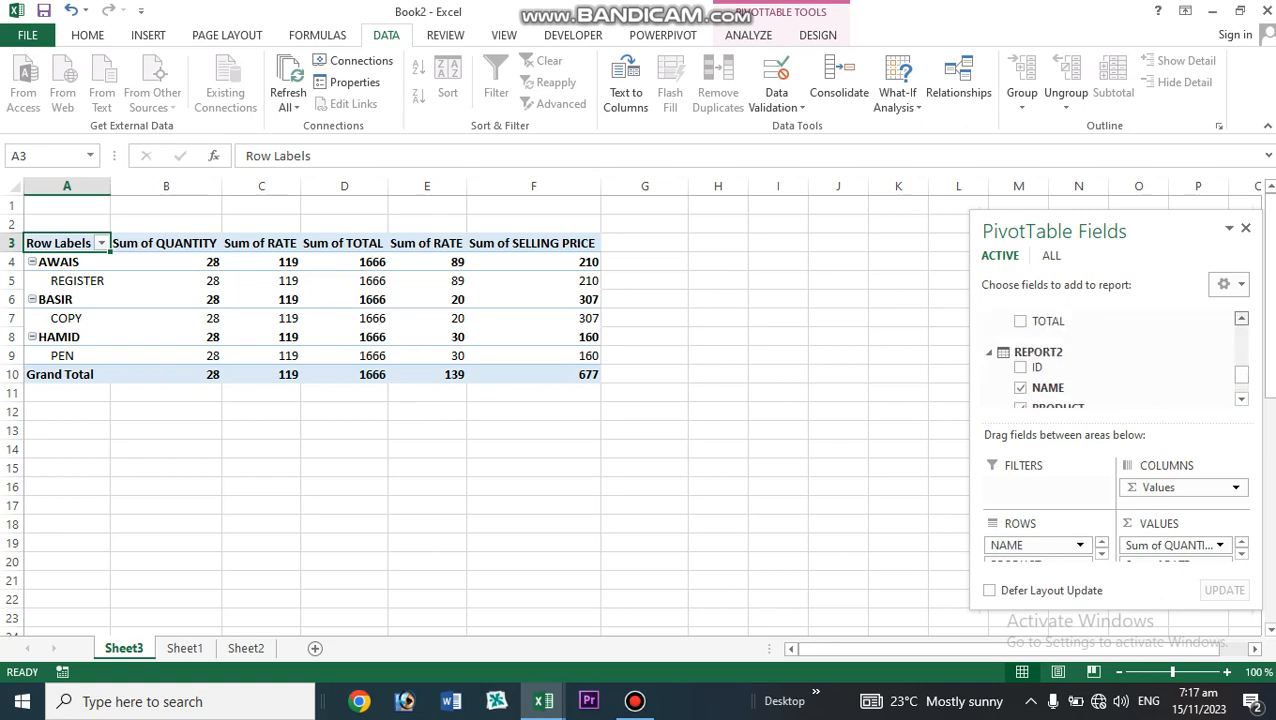
scroll(1100, 360, "up", 1)
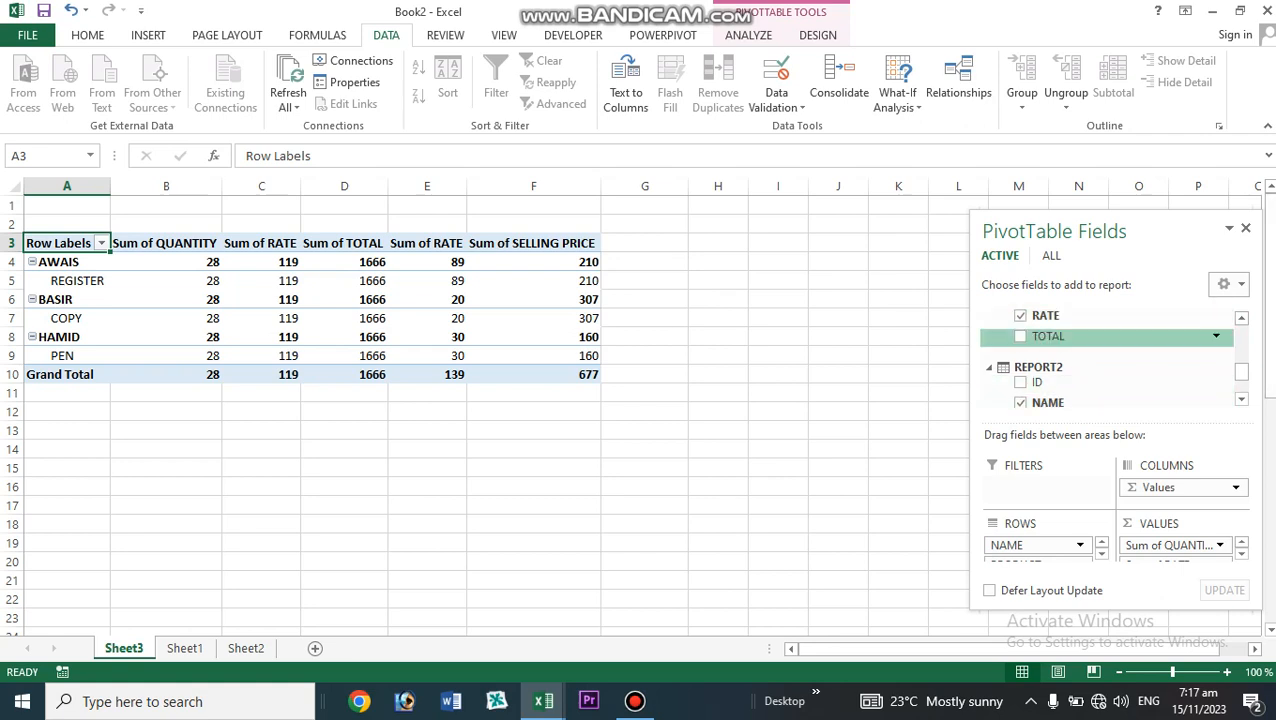
left_click(1020, 336)
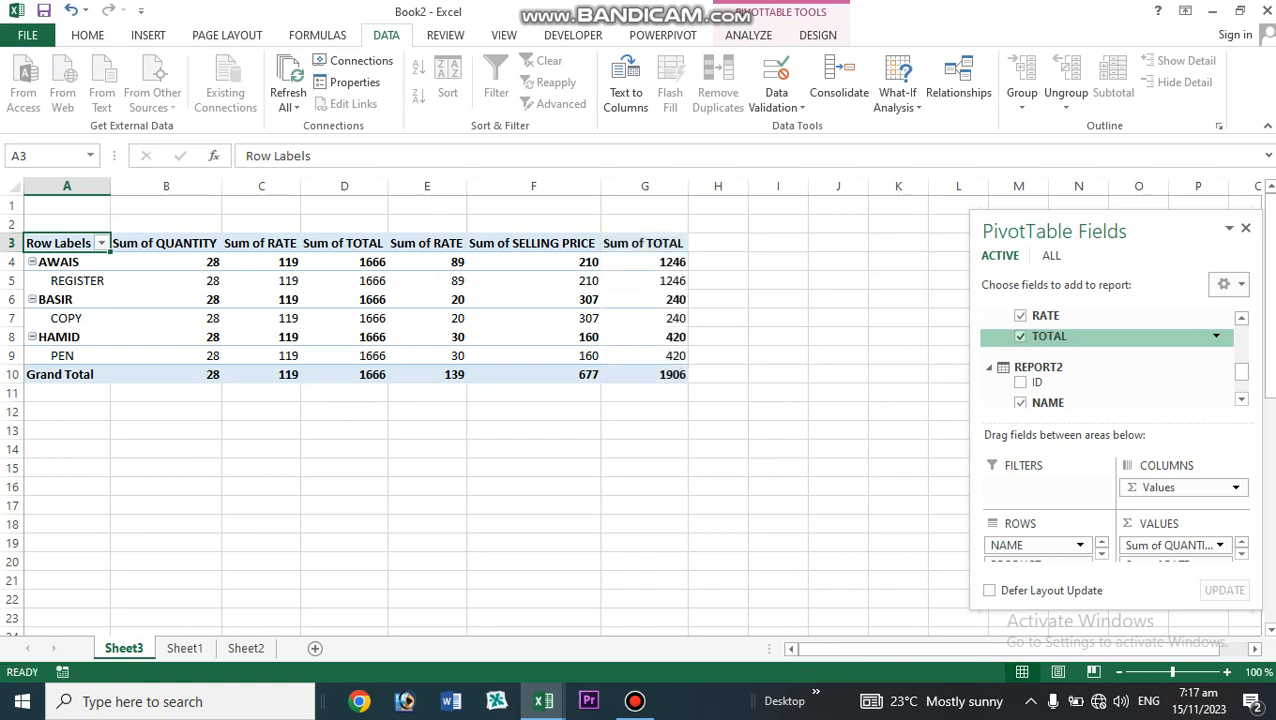
left_click(1020, 336)
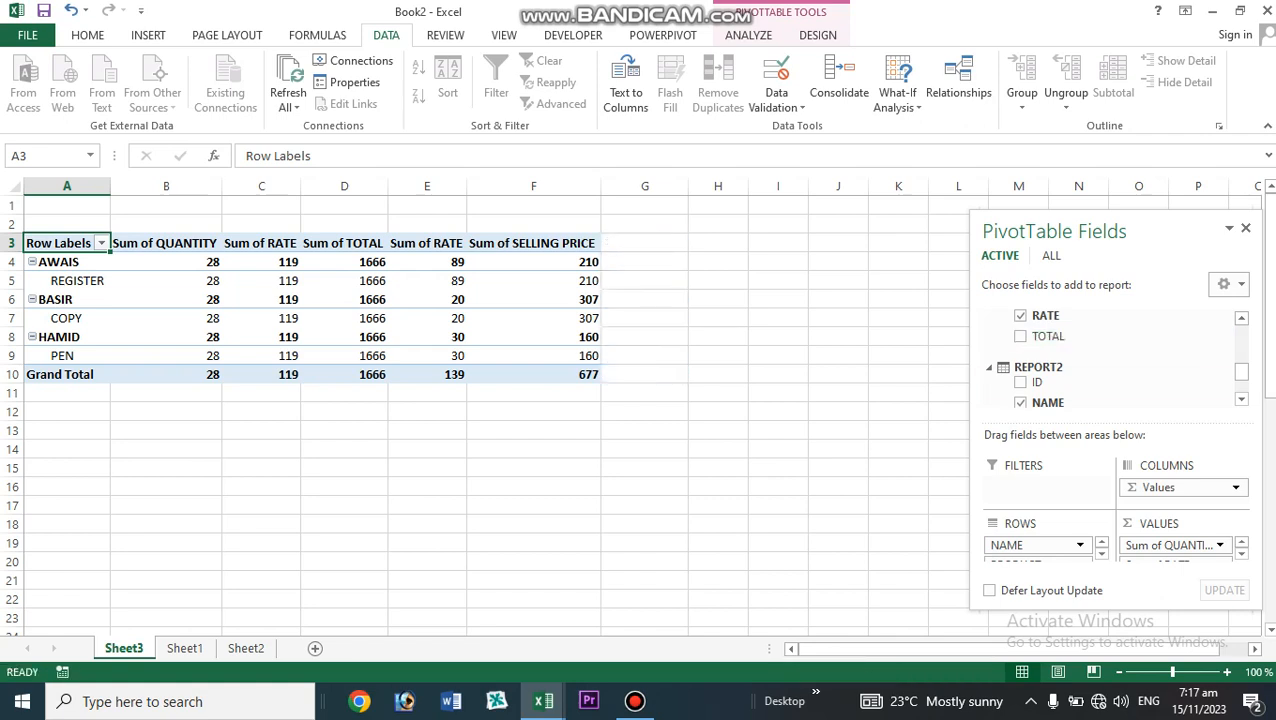
- Remove REPORT2's SELLING PRICE field from the PivotTable values and dismiss the relationship notice
scroll(1110, 360, "down", 3)
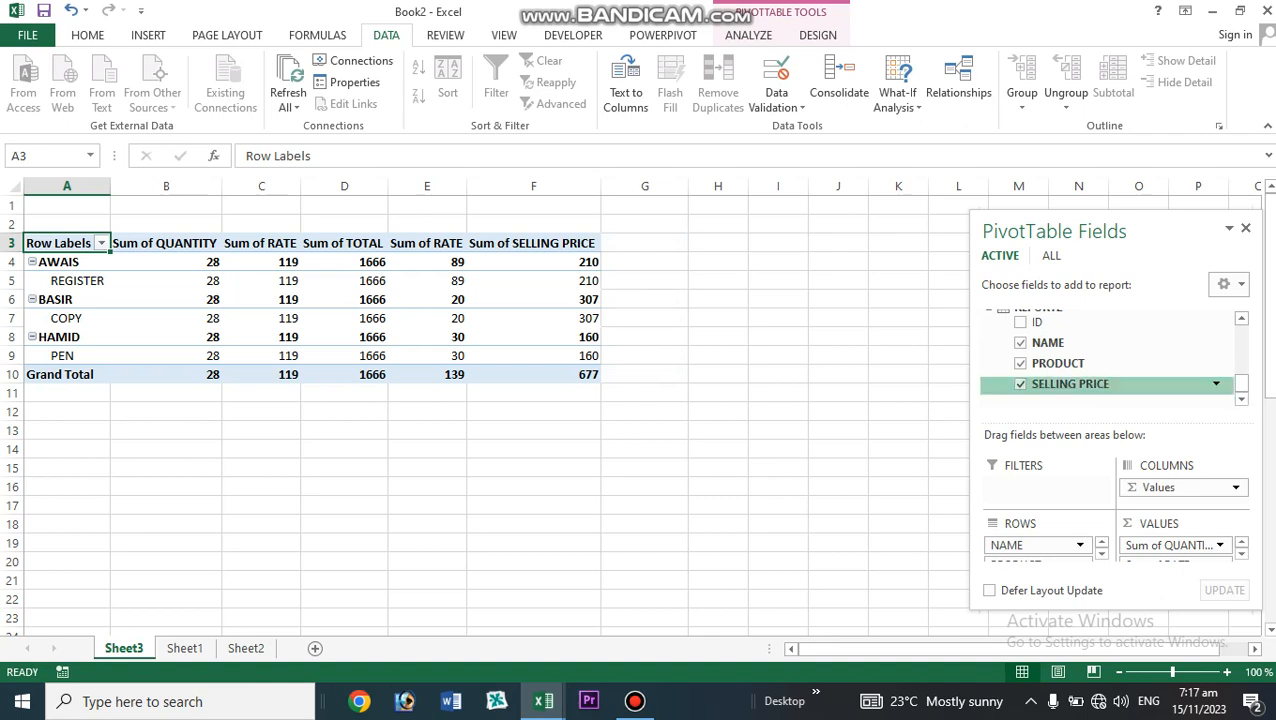
left_click(1020, 384)
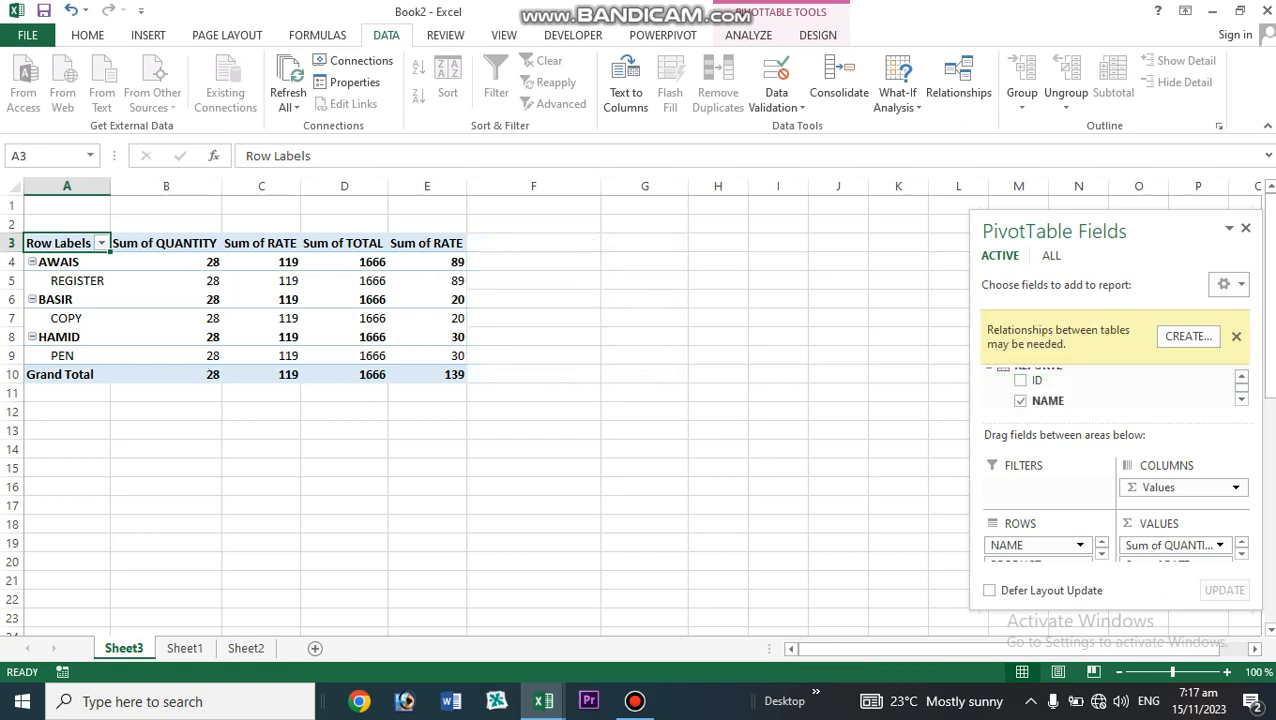
left_click(1236, 336)
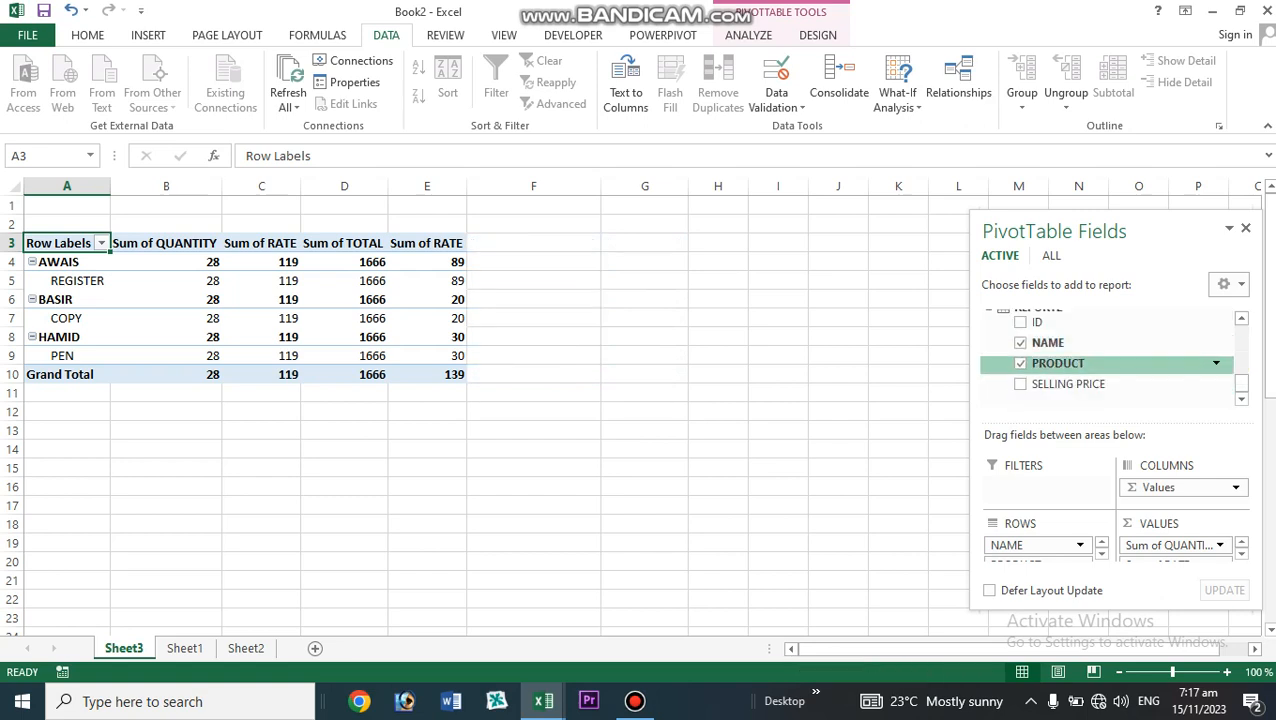
- Add REPORT1's TOTAL field to the PivotTable values as a trial and remove it again
scroll(1110, 355, "up", 5)
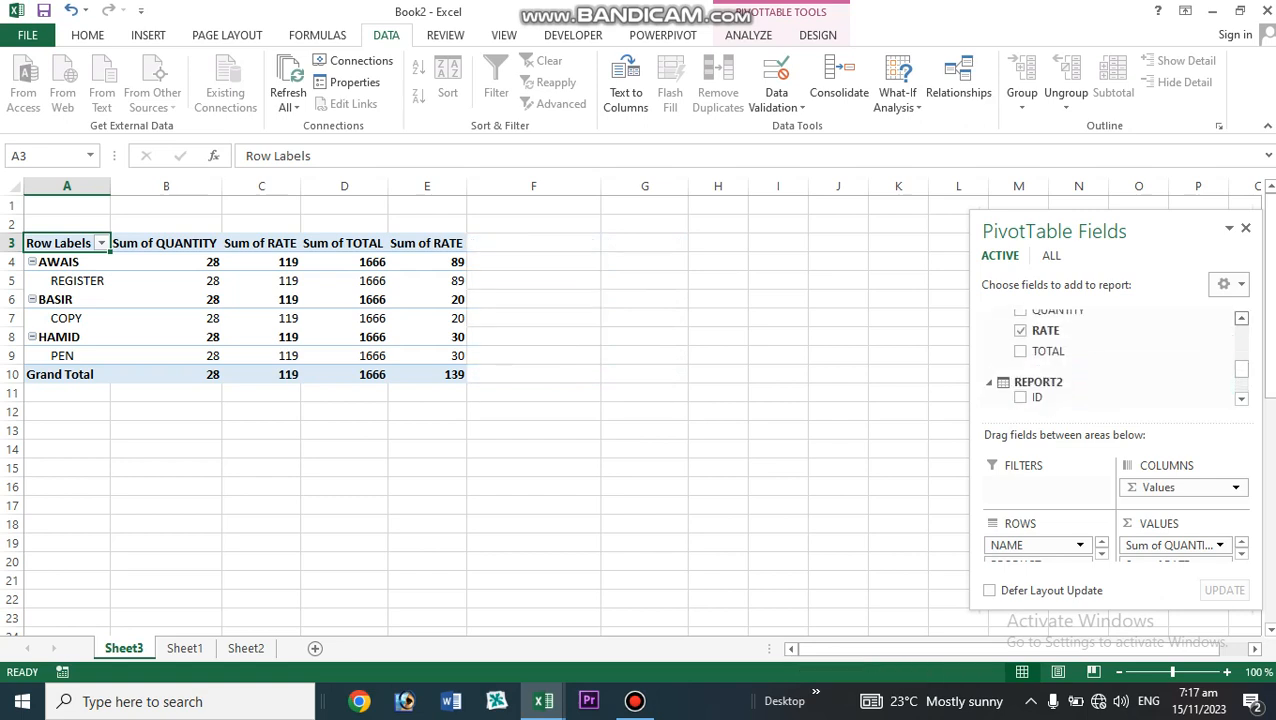
left_click(1020, 366)
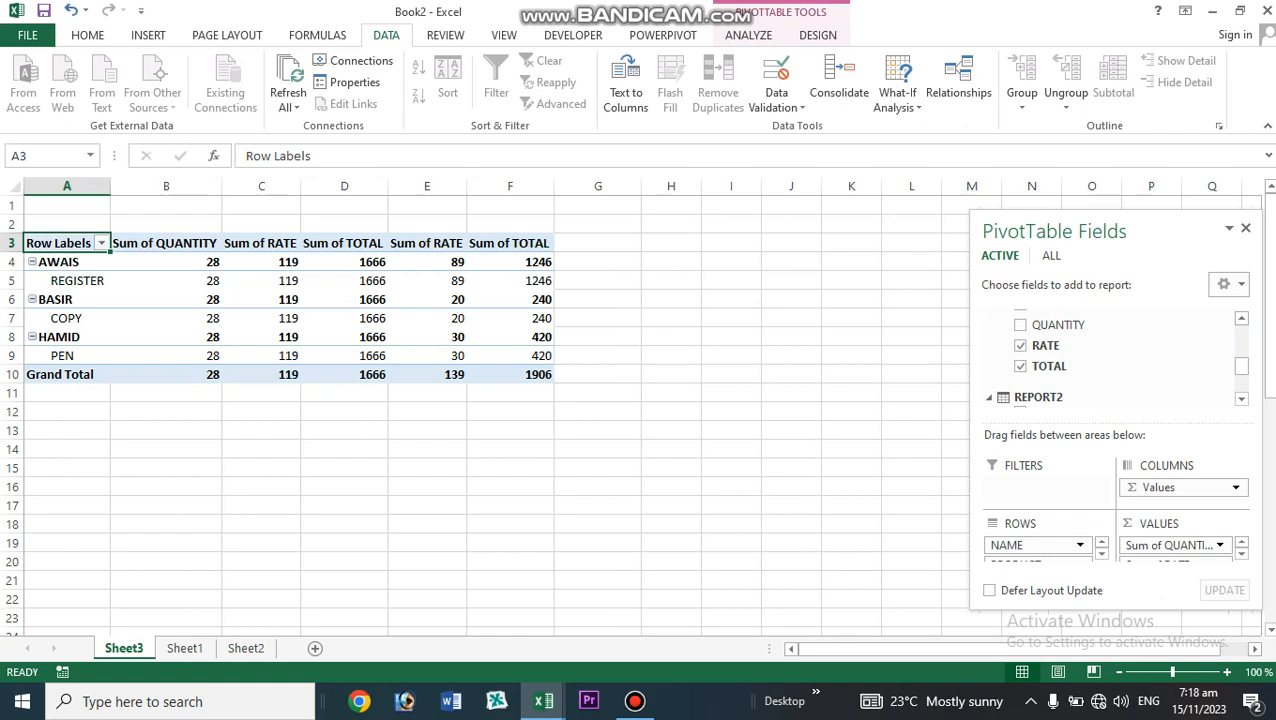
left_click(635, 701)
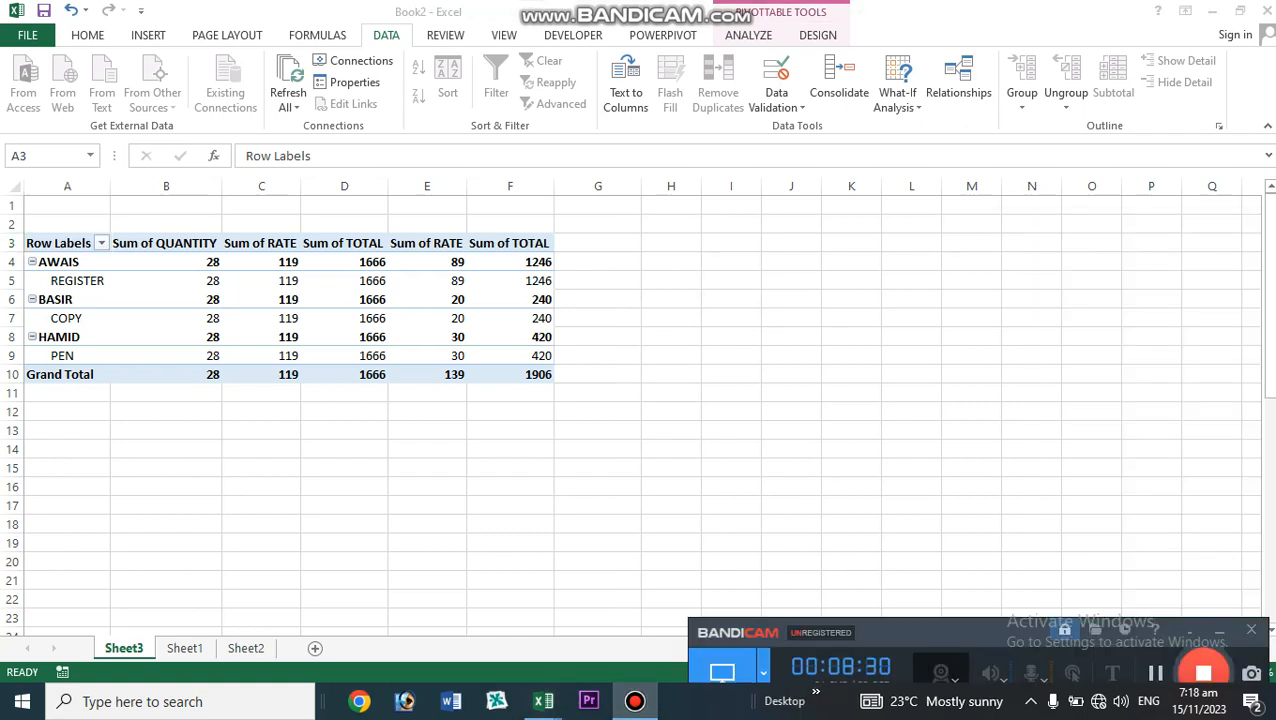
left_click(635, 701)
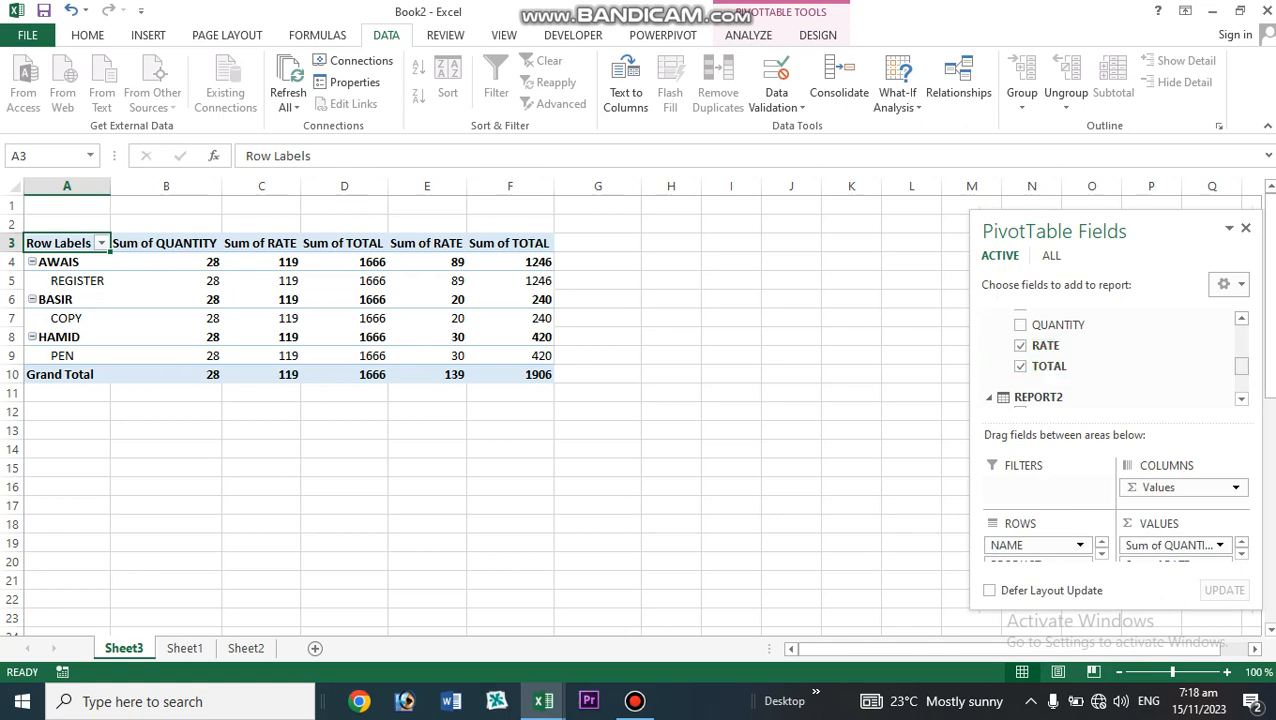
left_click(1020, 367)
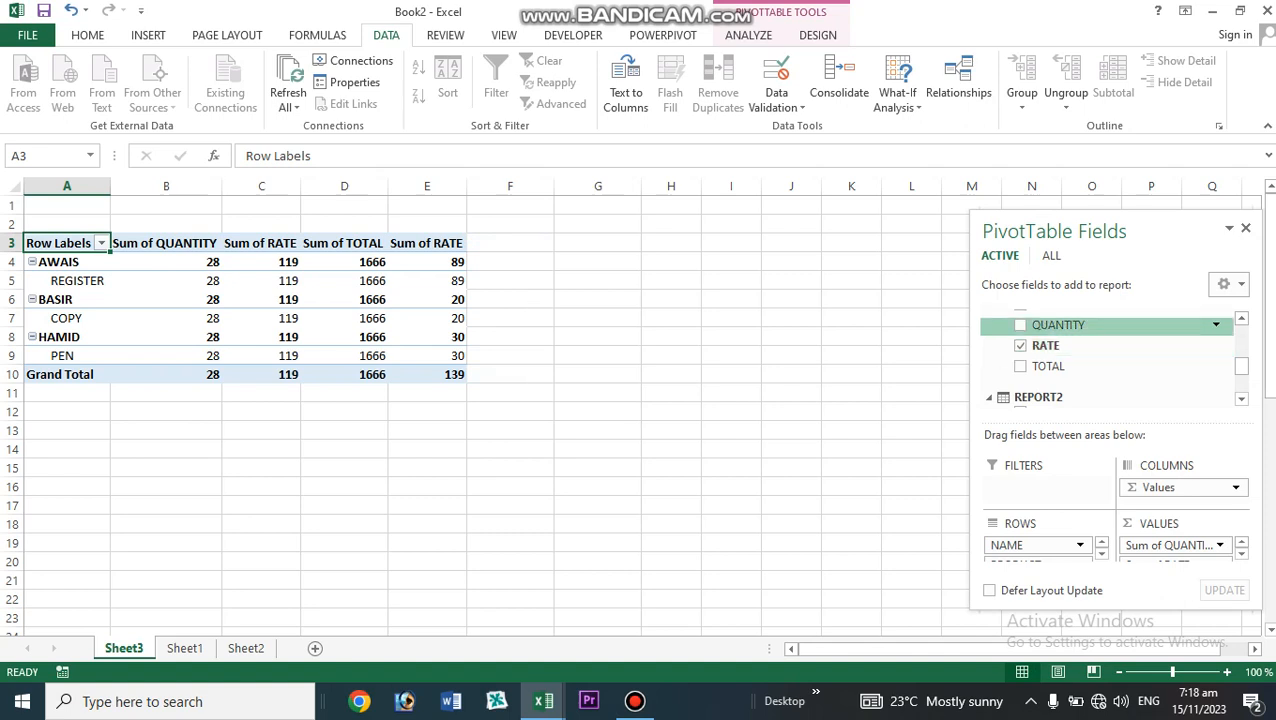
- Add the SELLING PRICE field from REPORT2 to the PivotTable values and dismiss the relationship notice
left_click(1241, 399)
left_click(1241, 399)
left_click(1241, 399)
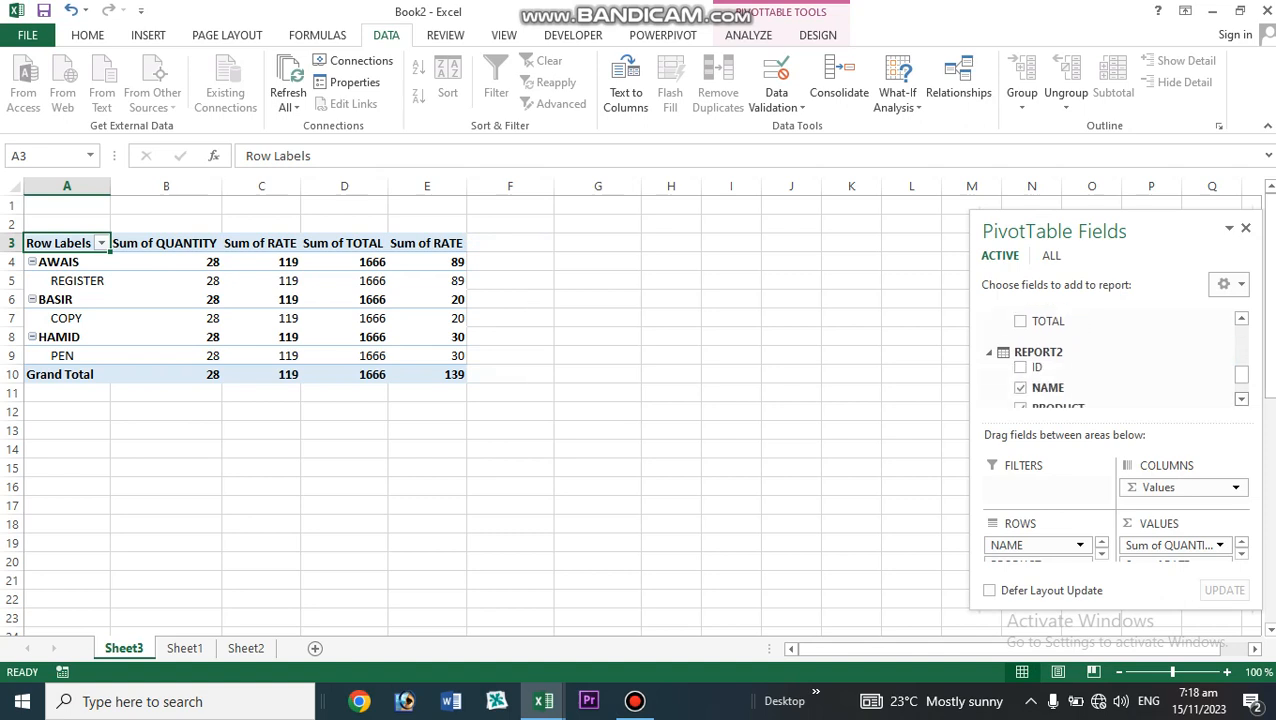
left_click(1241, 399)
left_click(1241, 399)
left_click(1241, 399)
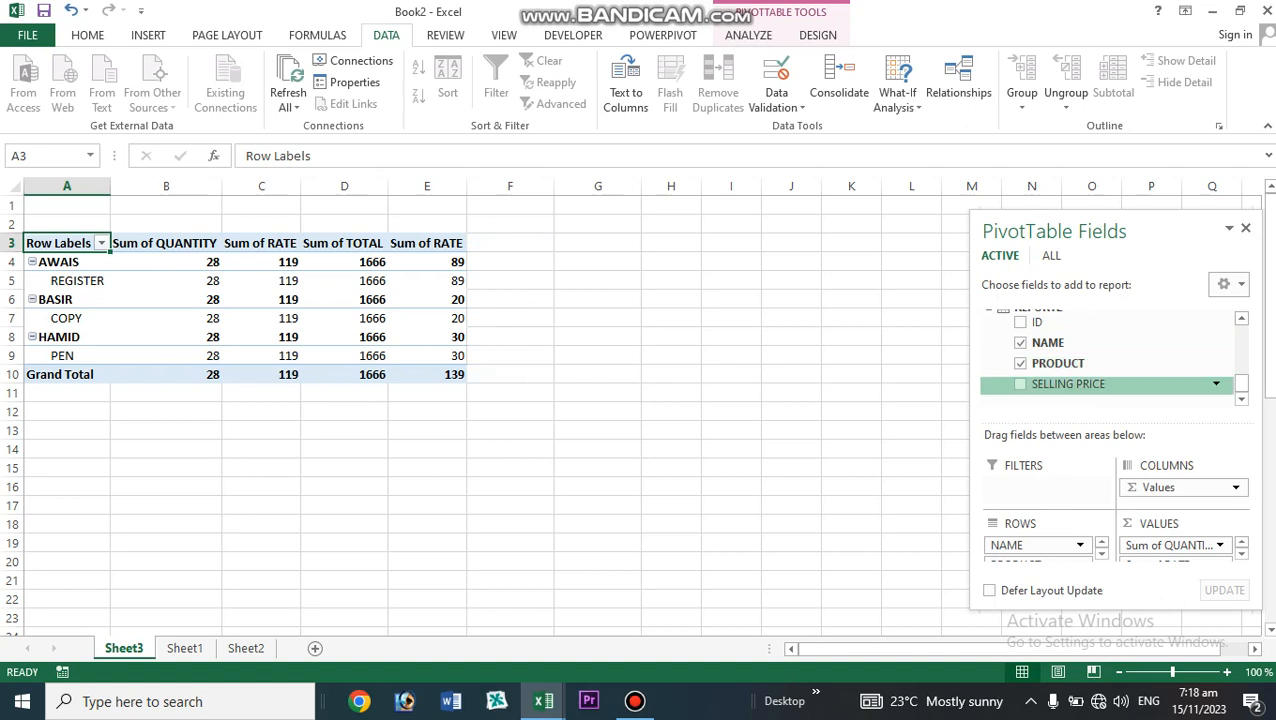
left_click(1020, 384)
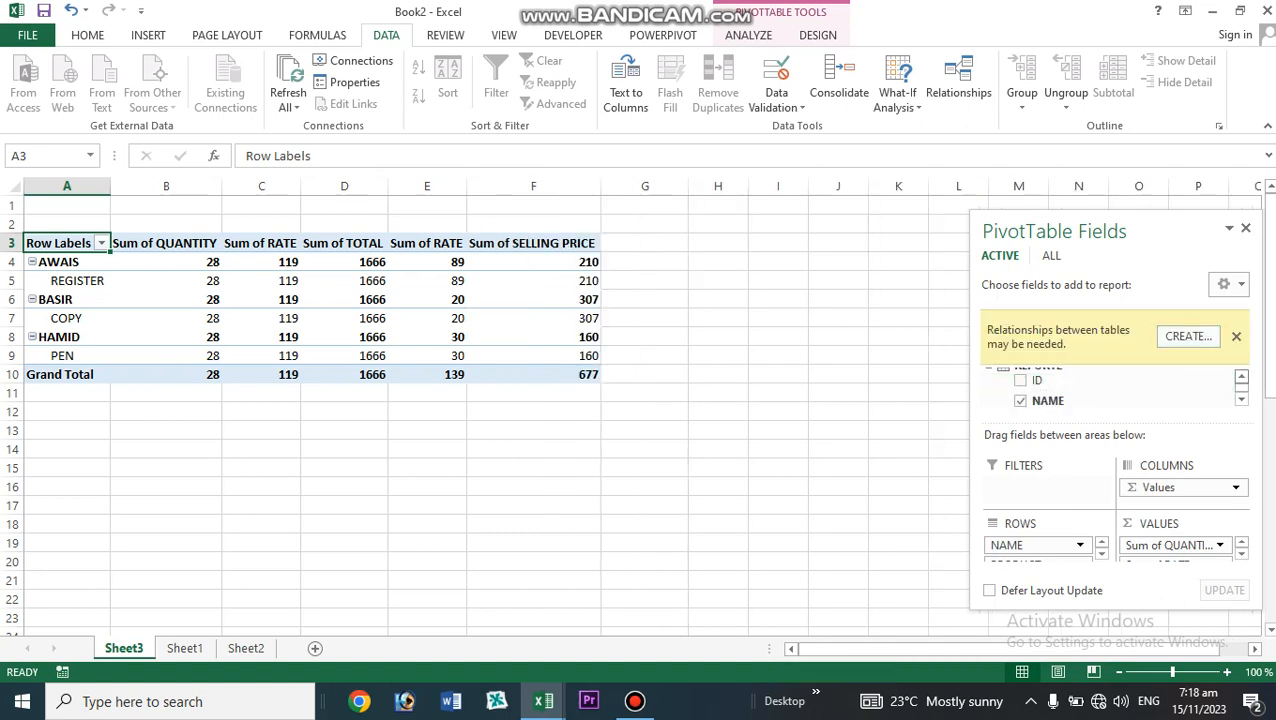
left_click(1236, 336)
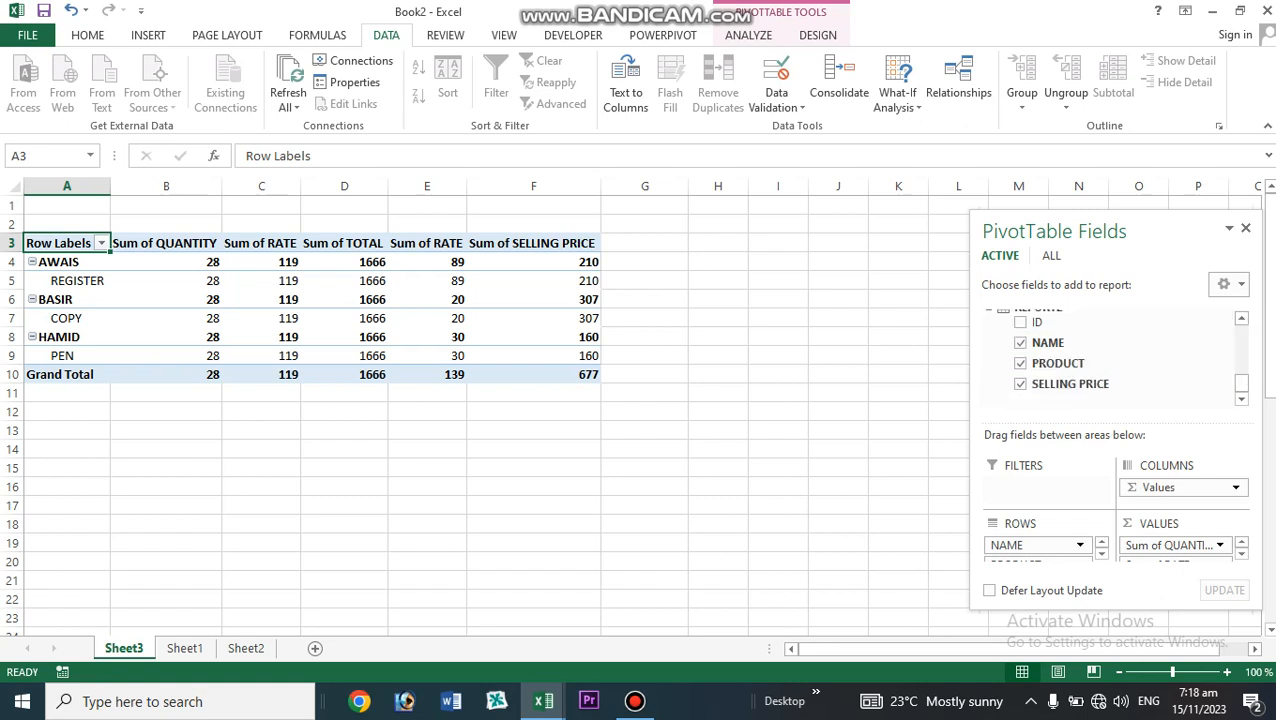
- Add the QUANTITY field from REPORT1 to the PivotTable values
scroll(1110, 358, "up", 4)
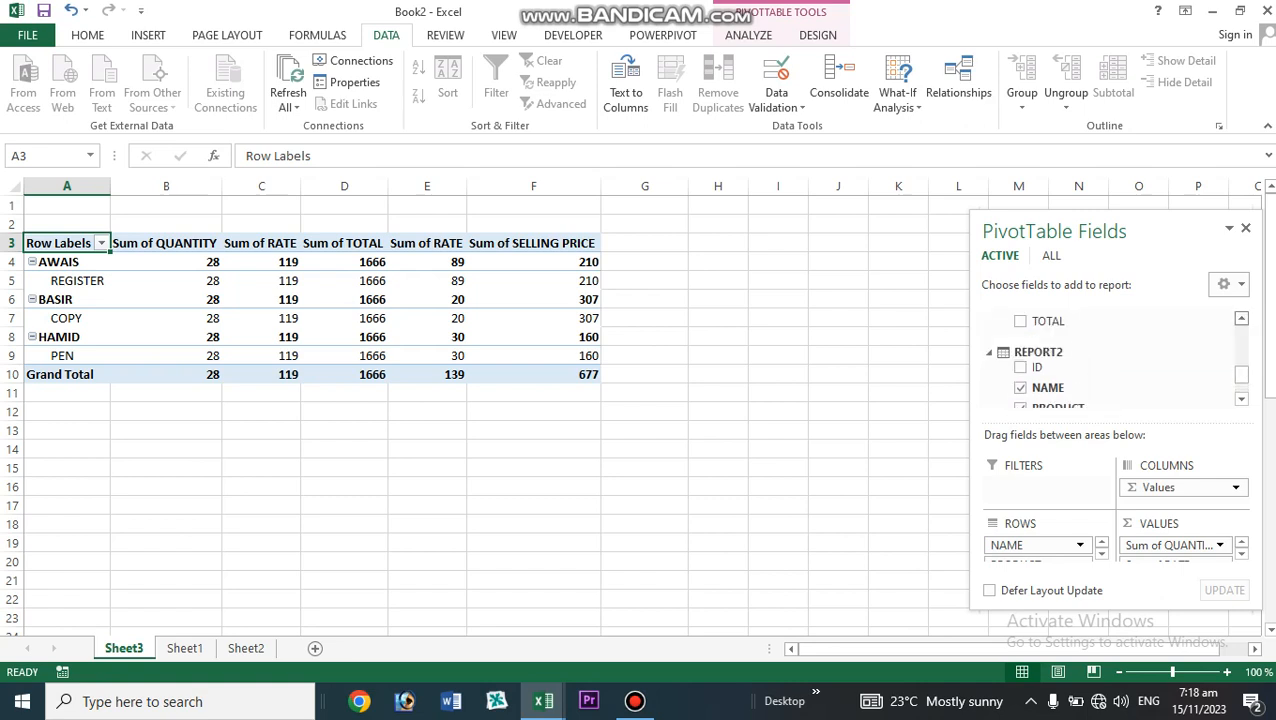
scroll(1110, 358, "up", 4)
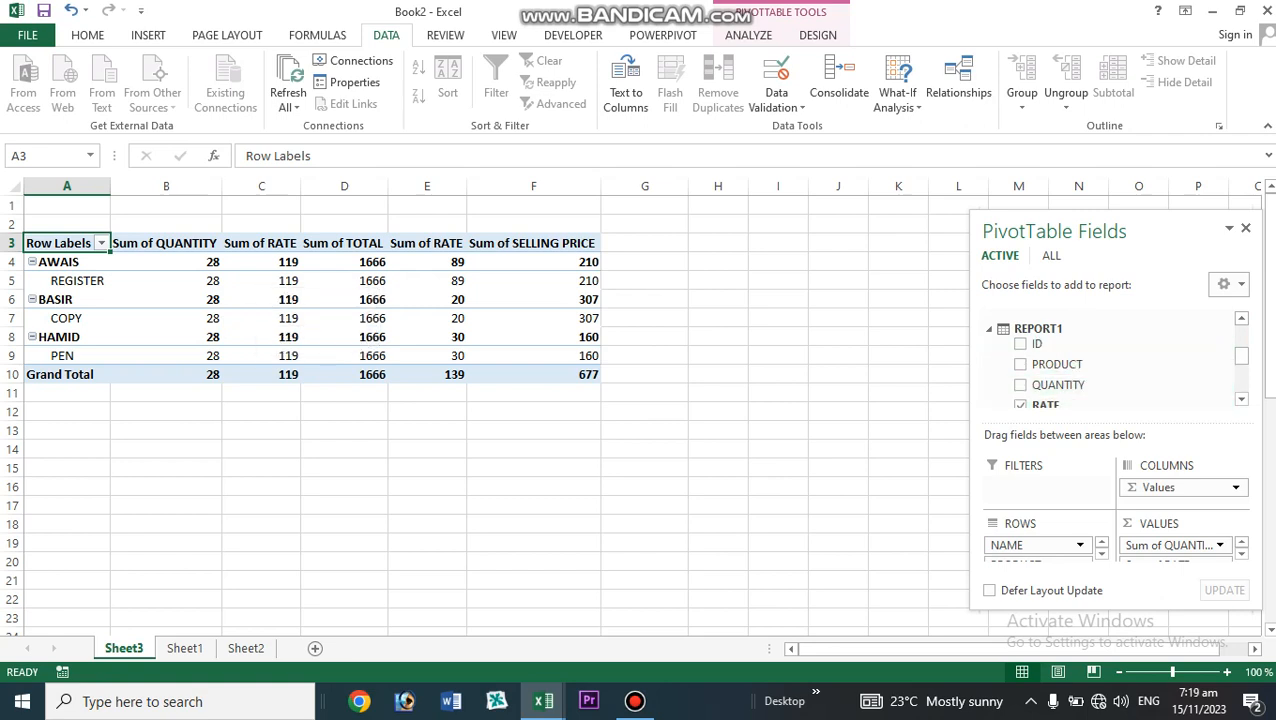
left_click(1241, 399)
left_click(1241, 399)
left_click(1241, 399)
left_click(1241, 399)
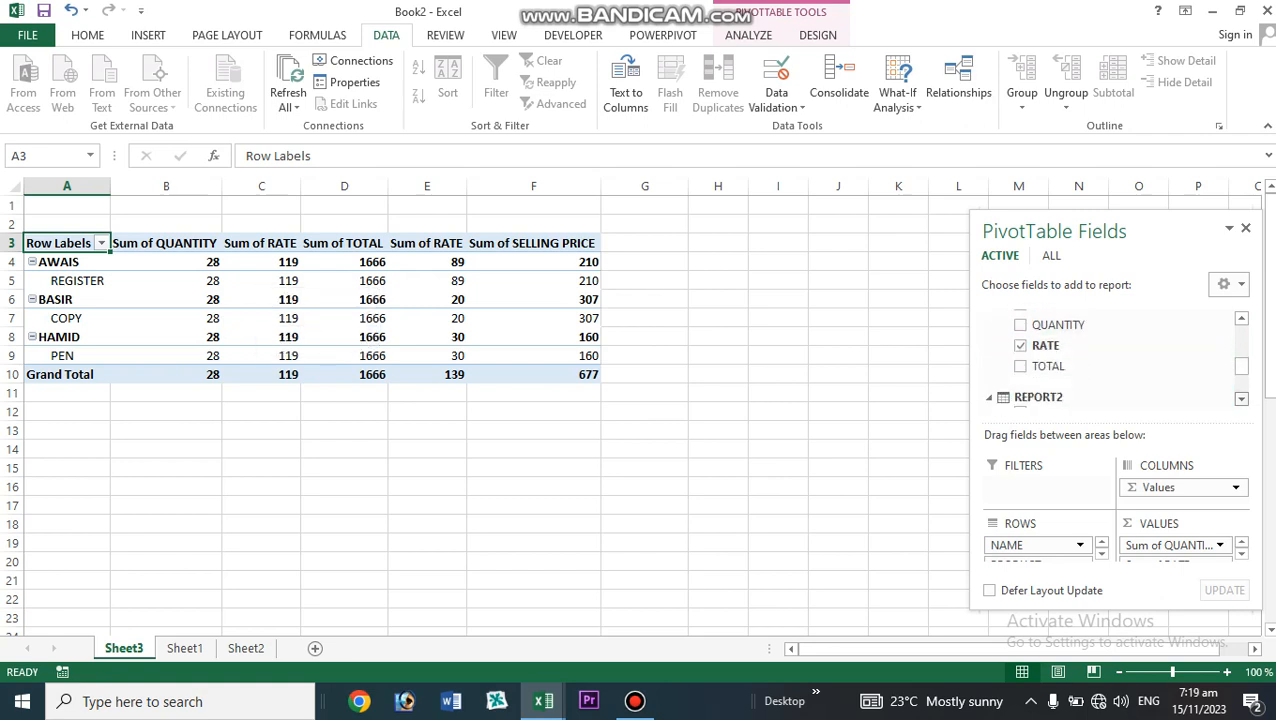
left_click(1241, 399)
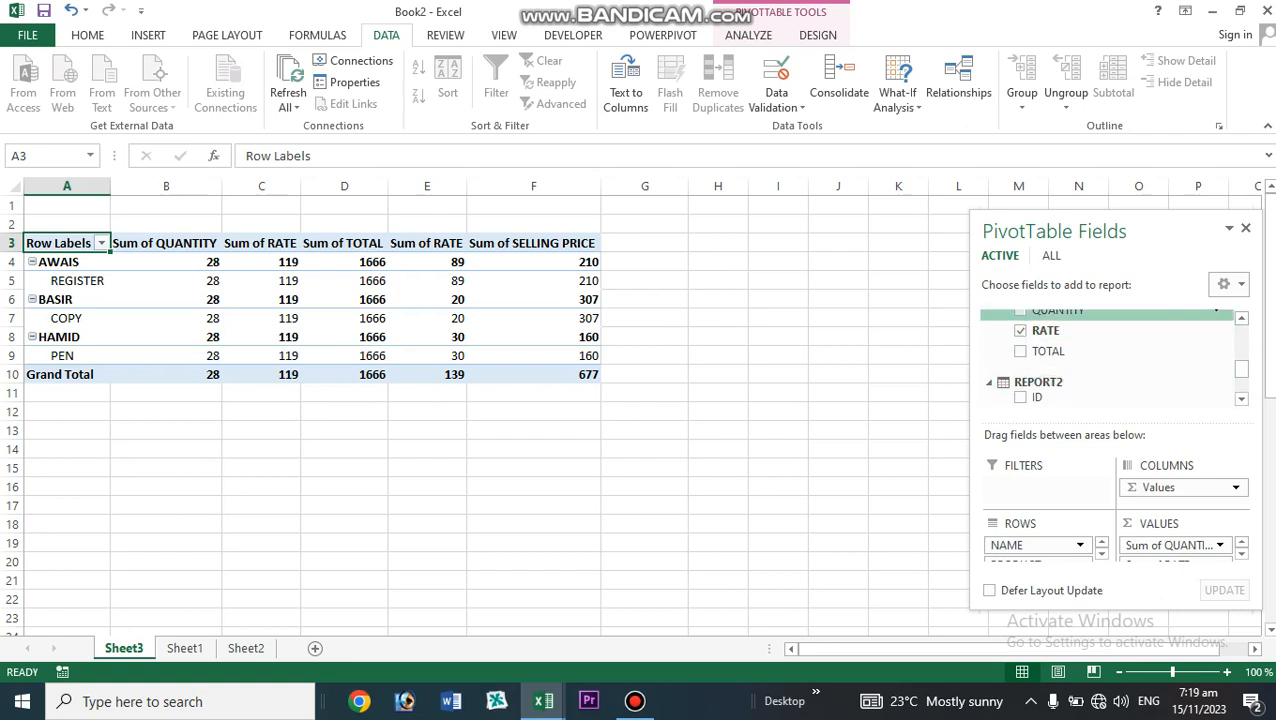
left_click(1020, 311)
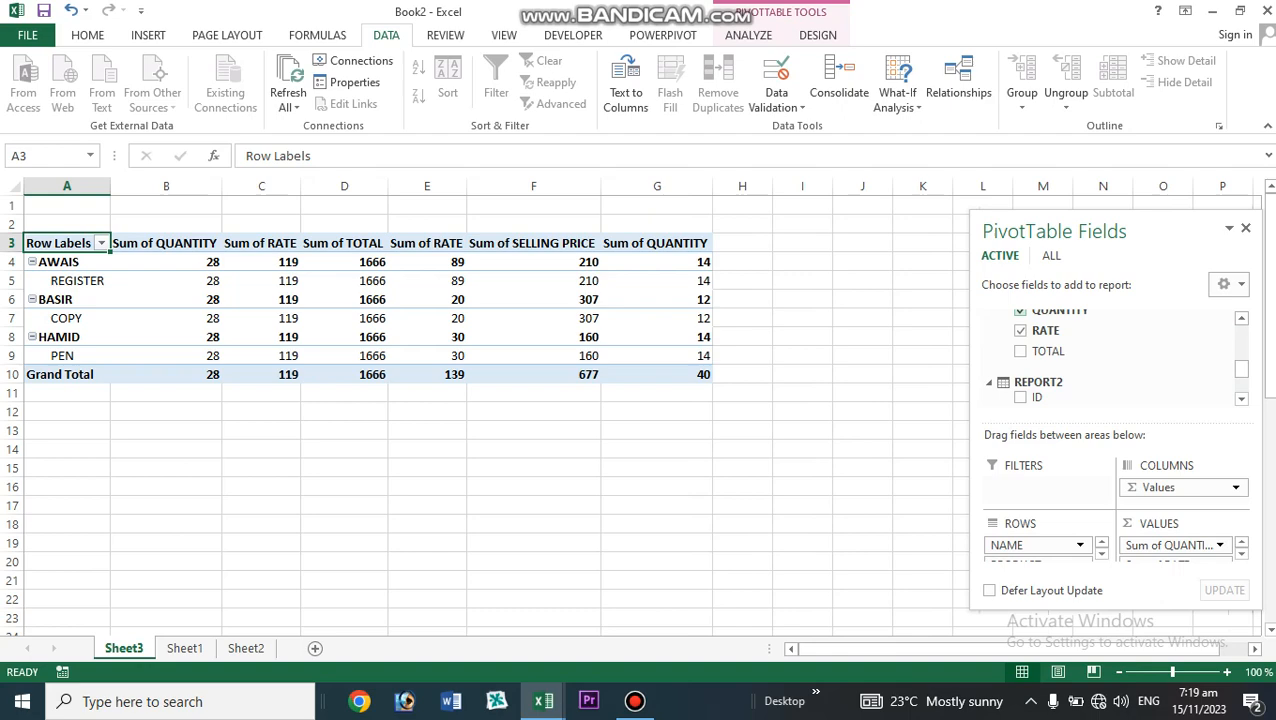
- Compare the source tables on Sheet1 and Sheet2 with the PivotTable on Sheet3
left_click(185, 648)
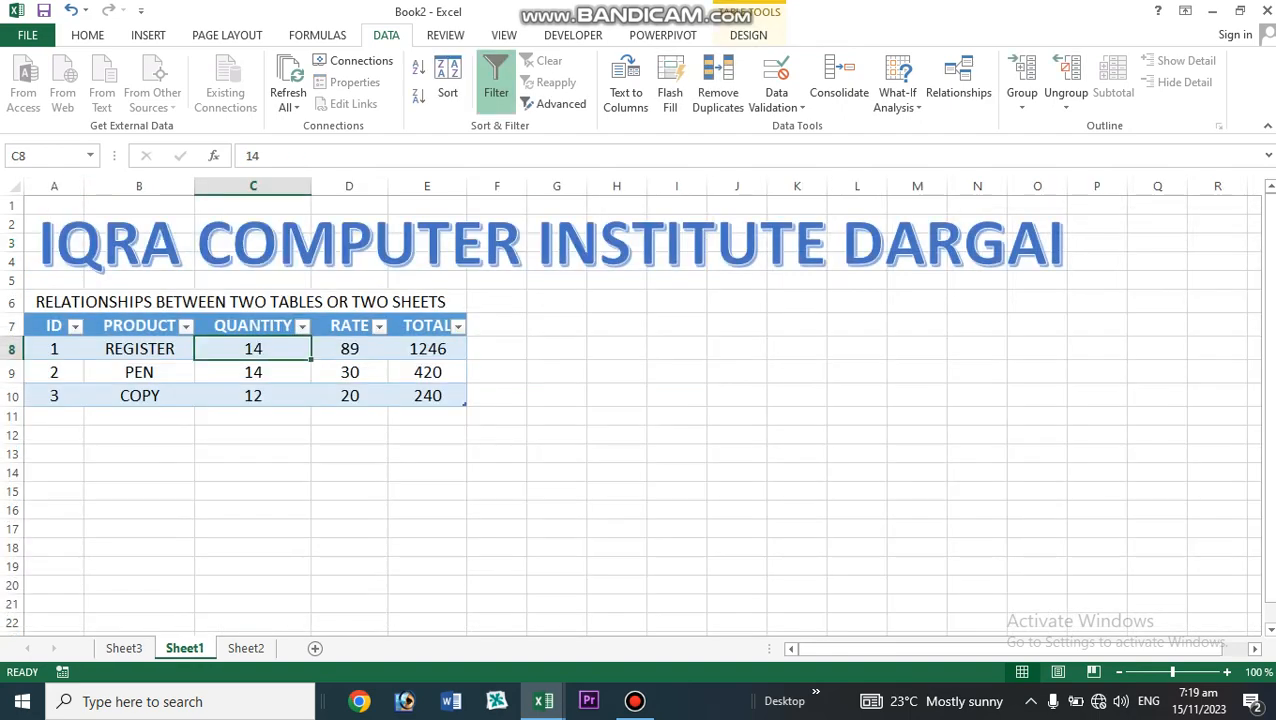
left_click(246, 648)
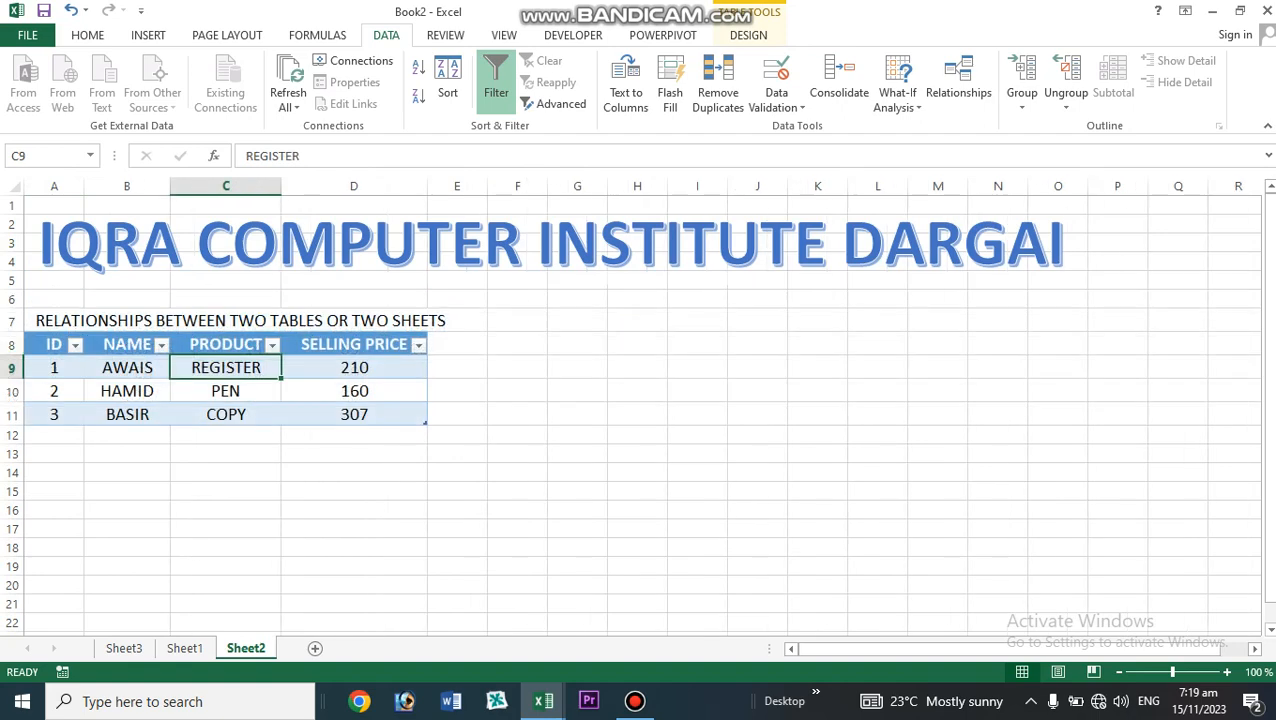
left_click(185, 648)
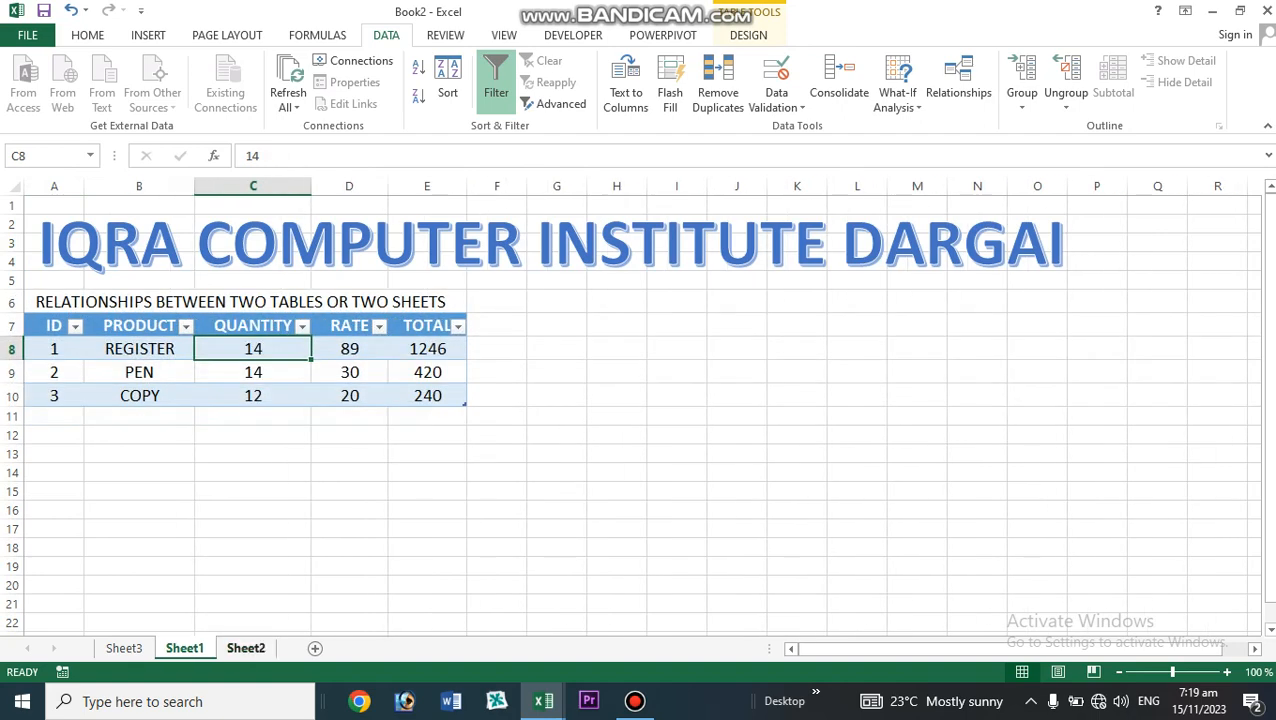
left_click(246, 648)
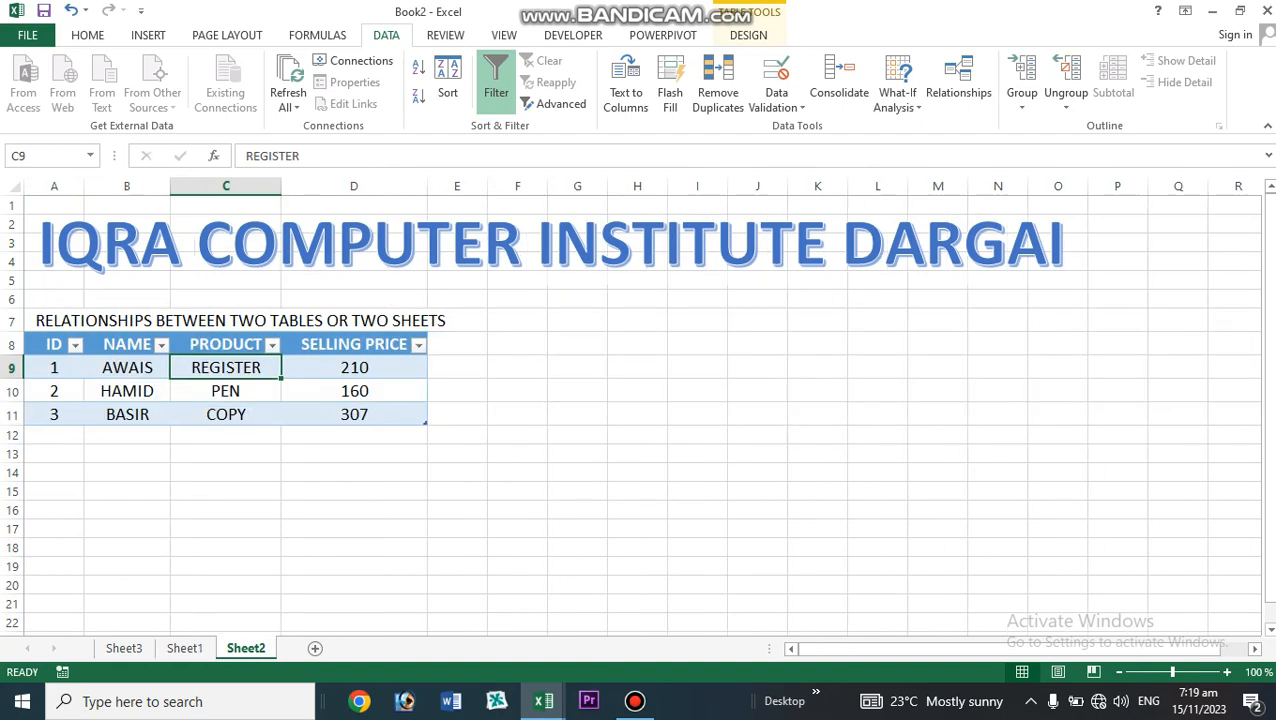
left_click(124, 648)
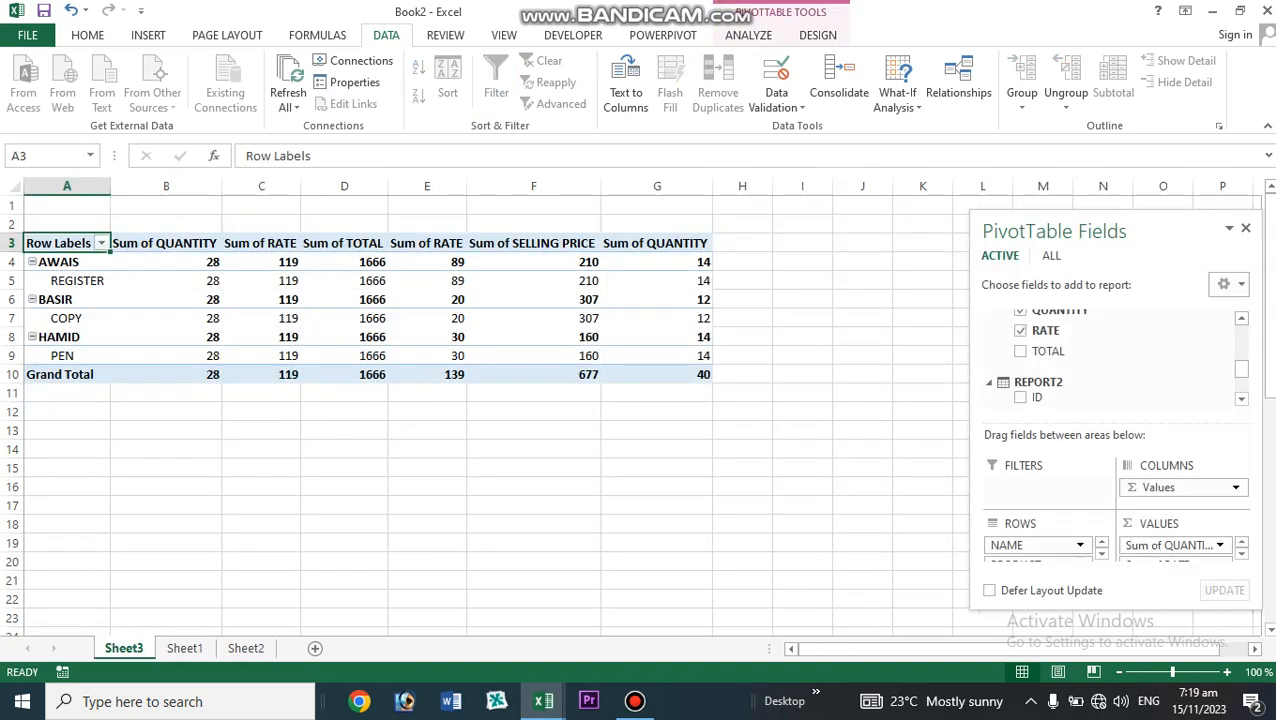
- Try the Range table's ID field in the PivotTable values and remove it again
left_click(1241, 318)
left_click(1241, 318)
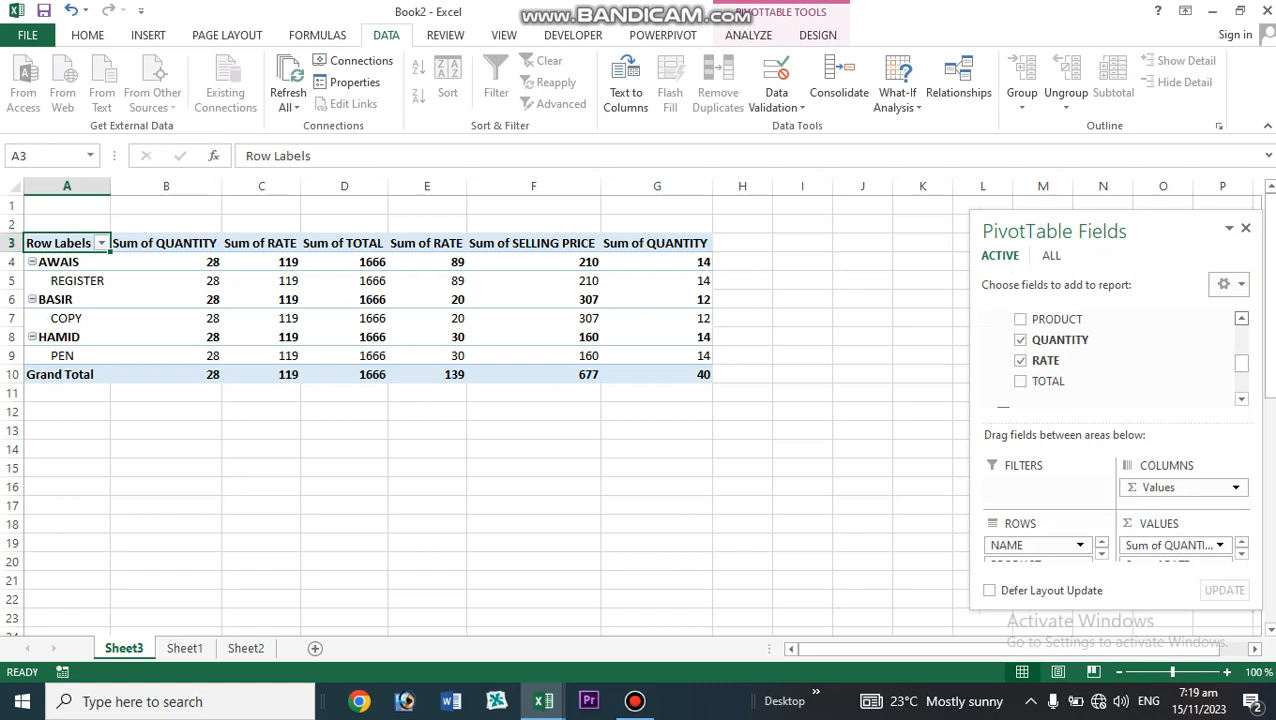
left_click(1241, 318)
left_click(1241, 318)
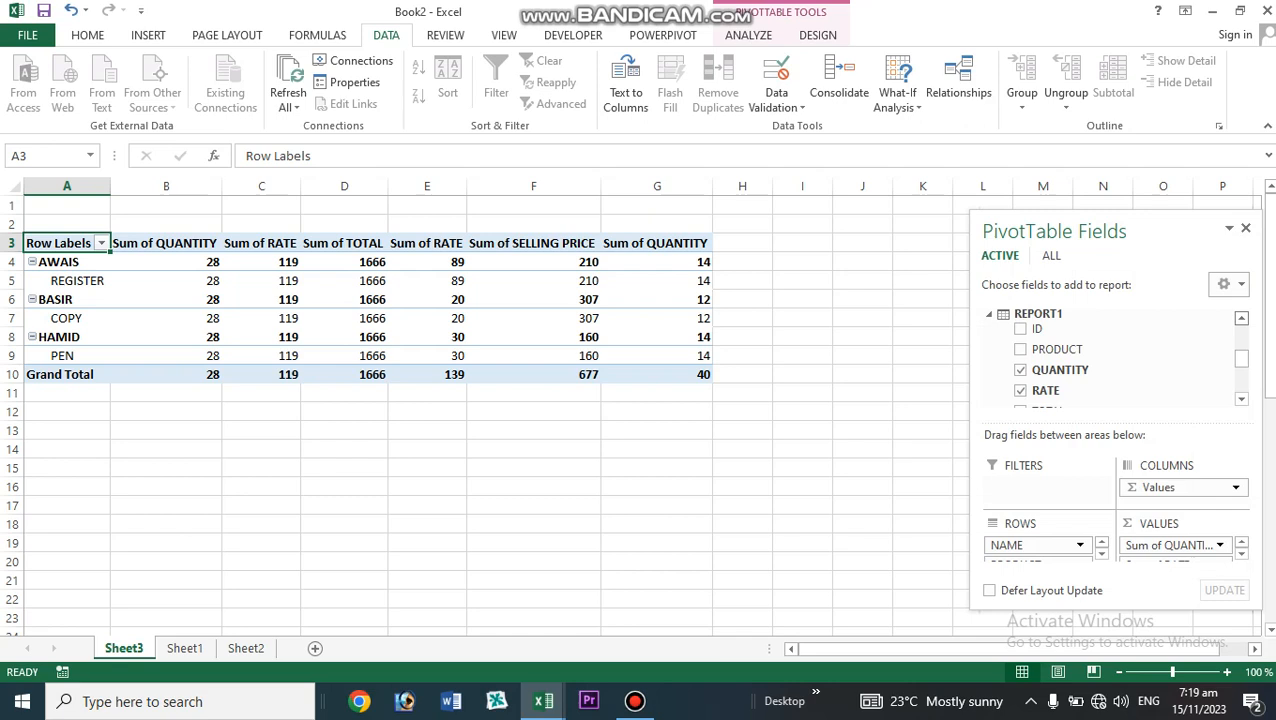
left_click(1241, 318)
left_click(1241, 318)
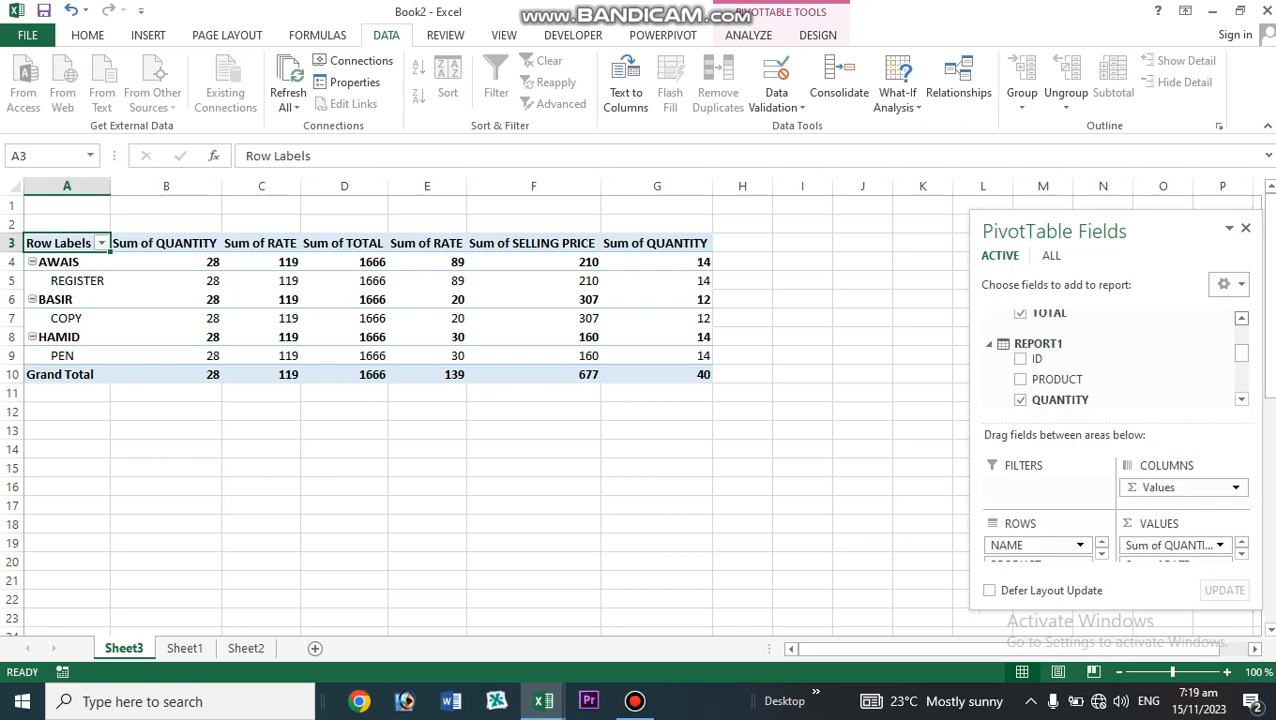
left_click(1241, 318)
left_click(1241, 318)
left_click(1241, 318)
left_click(1241, 318)
left_click(1241, 318)
left_click(1241, 318)
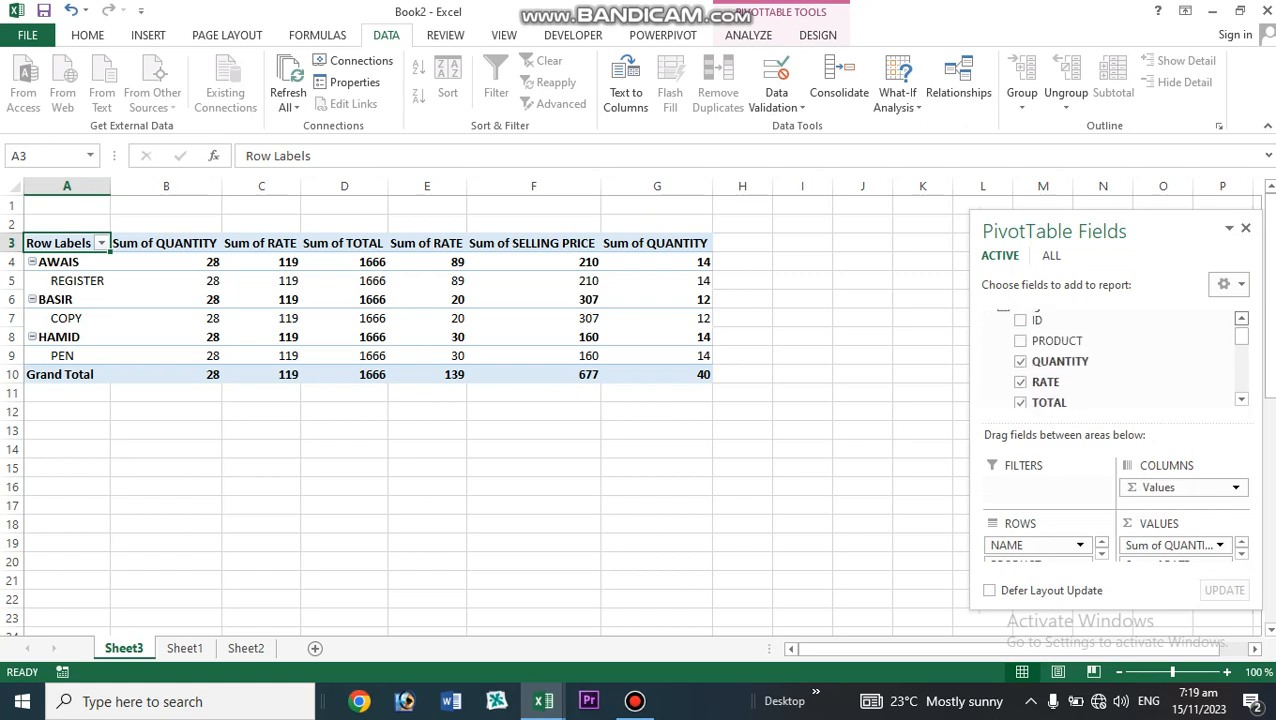
left_click(1241, 318)
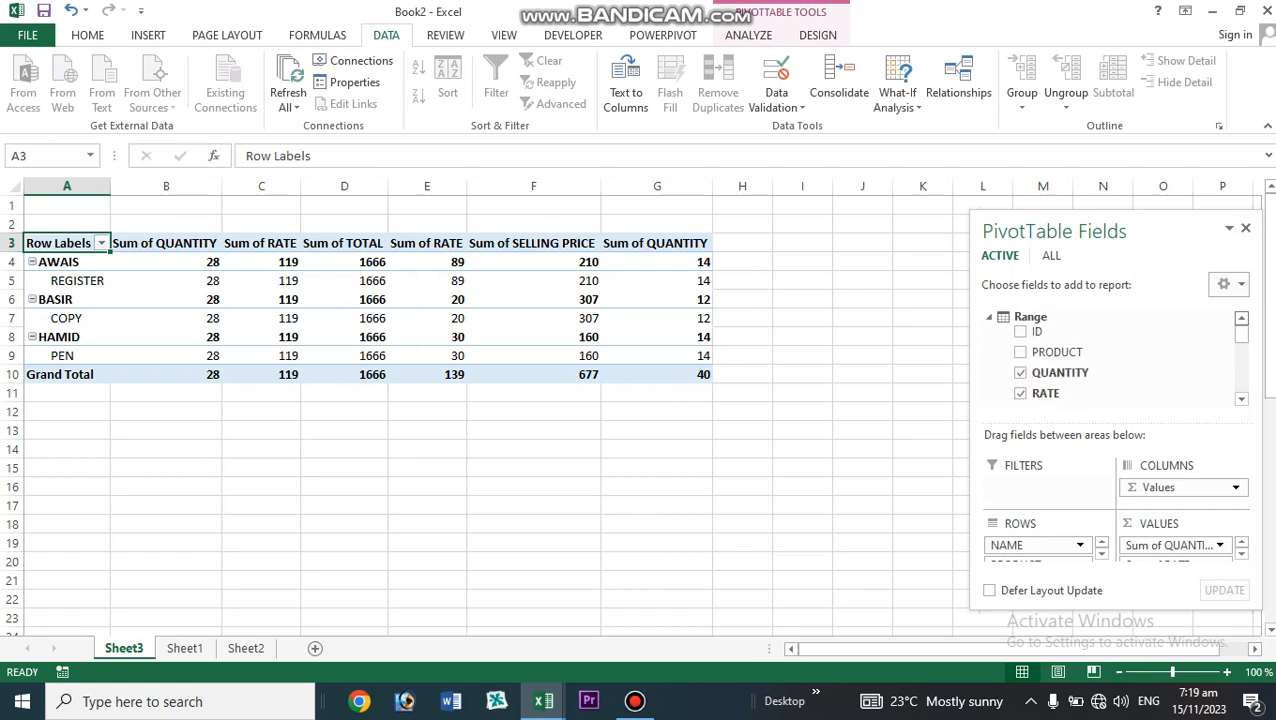
left_click(1020, 331)
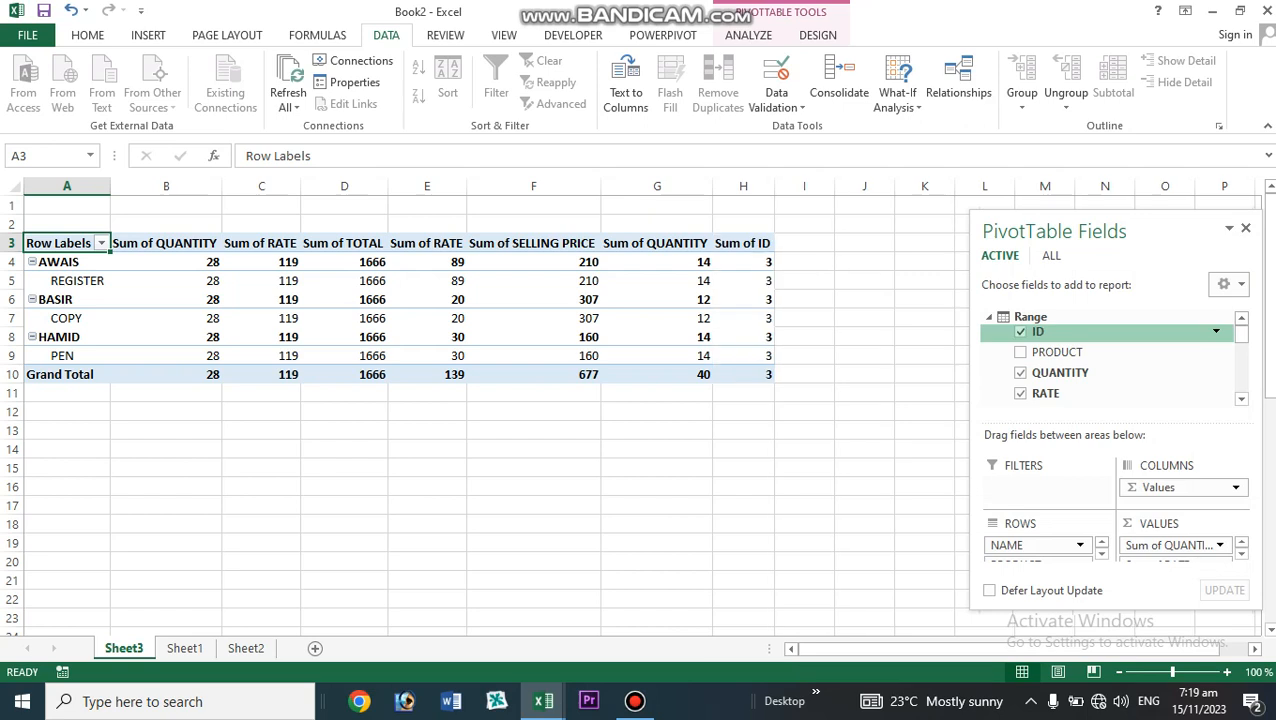
left_click(1020, 331)
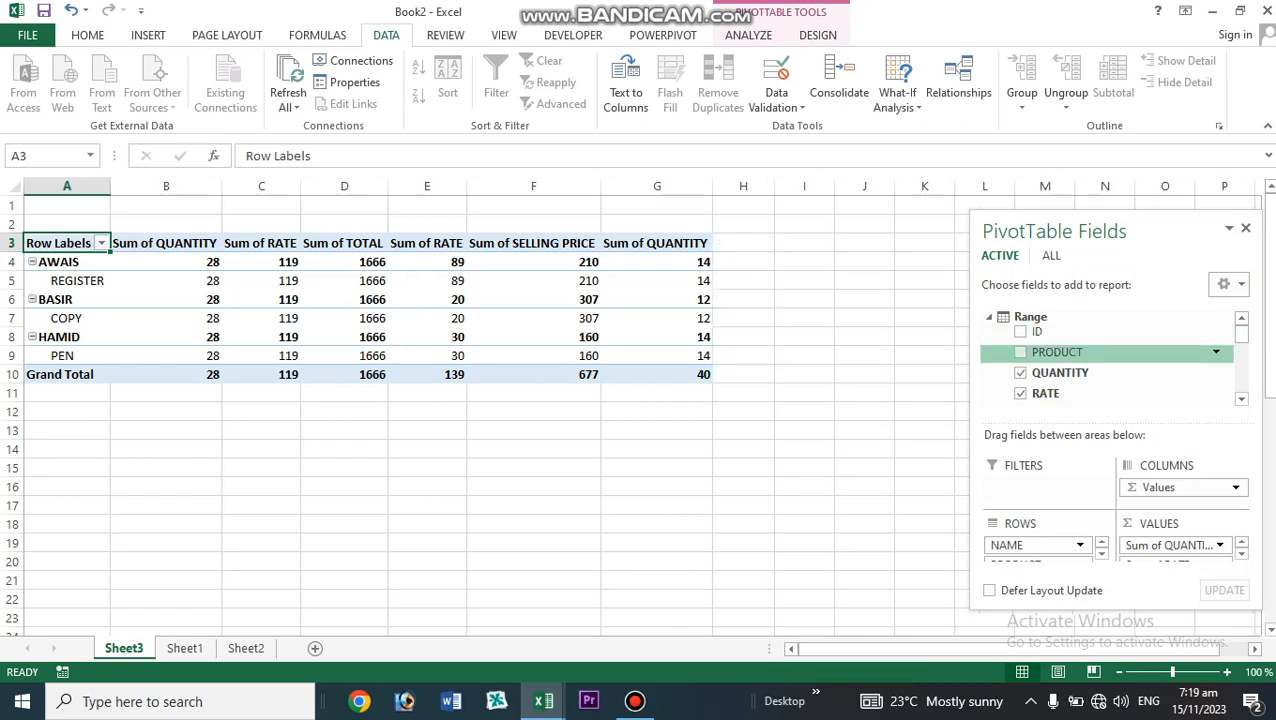
- Add the Range table's PRODUCT field to the PivotTable rows and start a new table relationship with REPORT1 as the table
left_click(1020, 352)
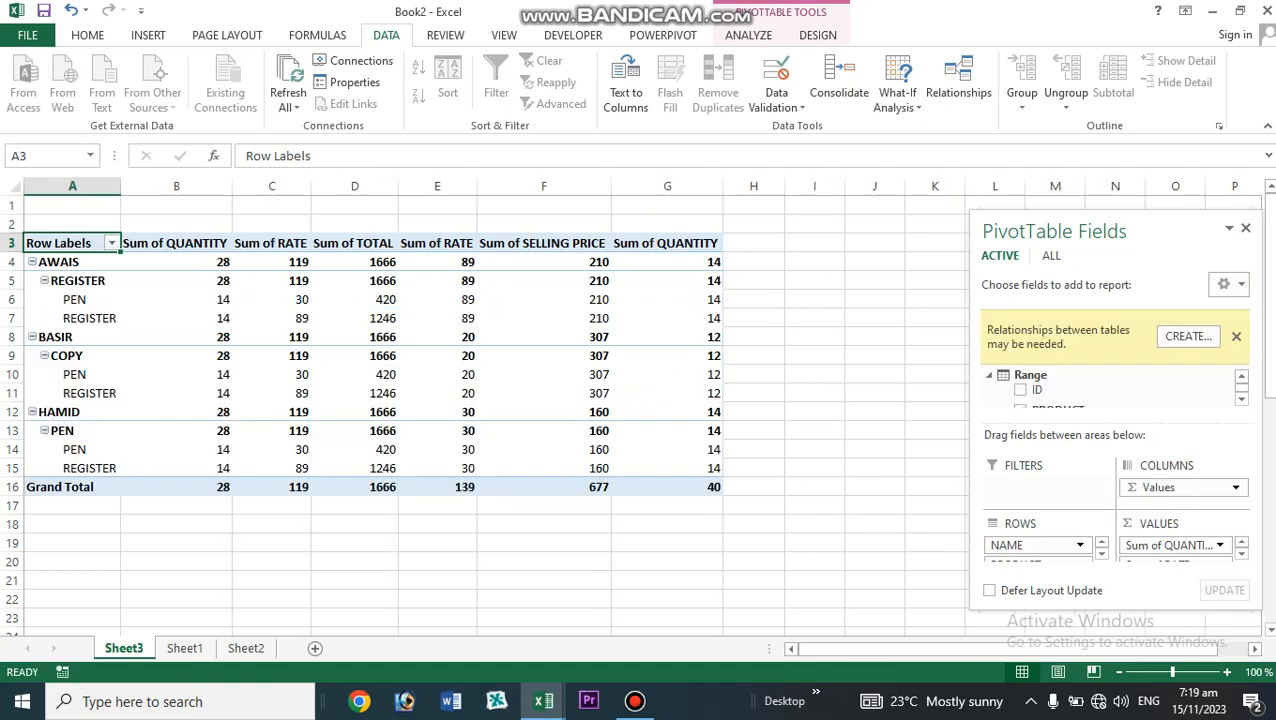
left_click(1188, 336)
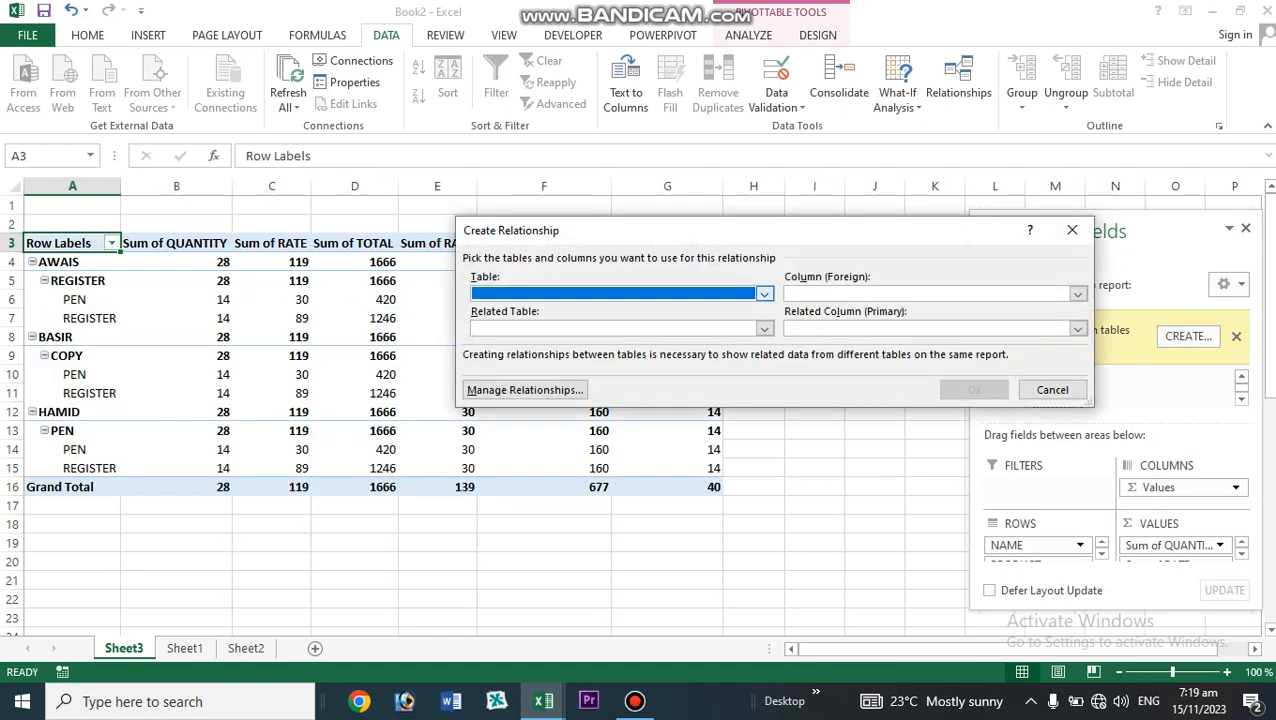
left_click(764, 293)
left_click(764, 327)
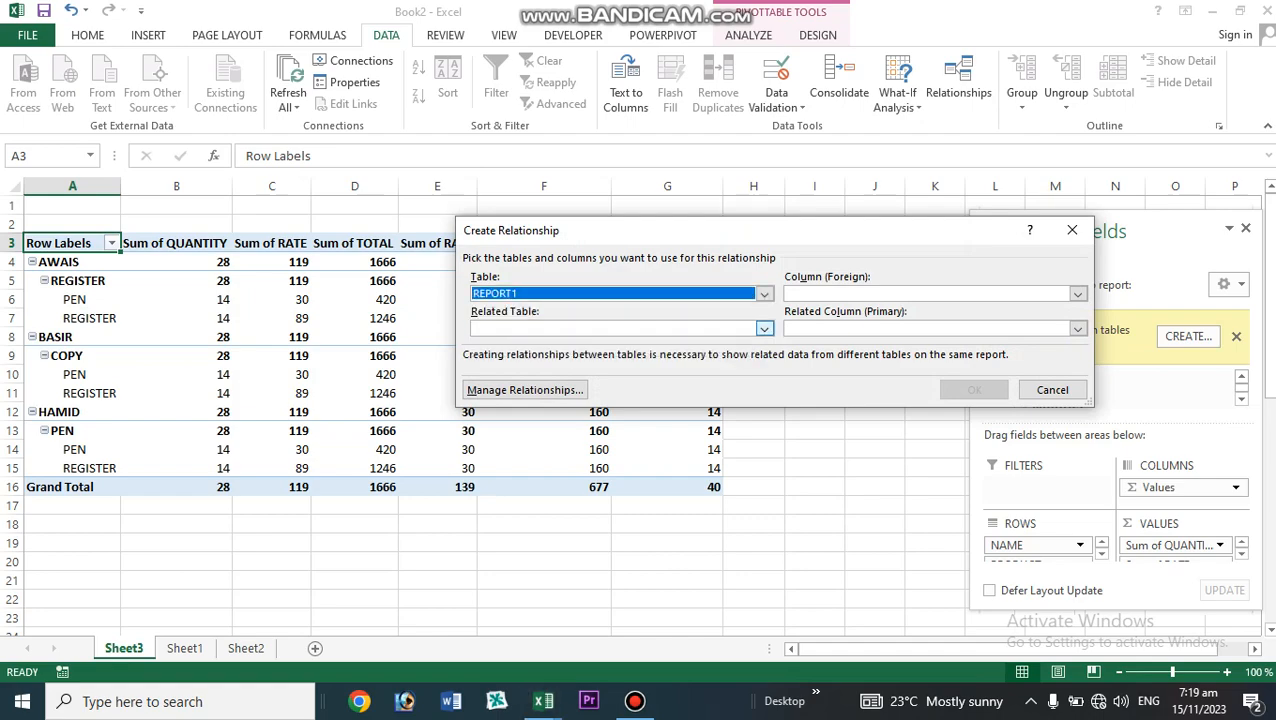